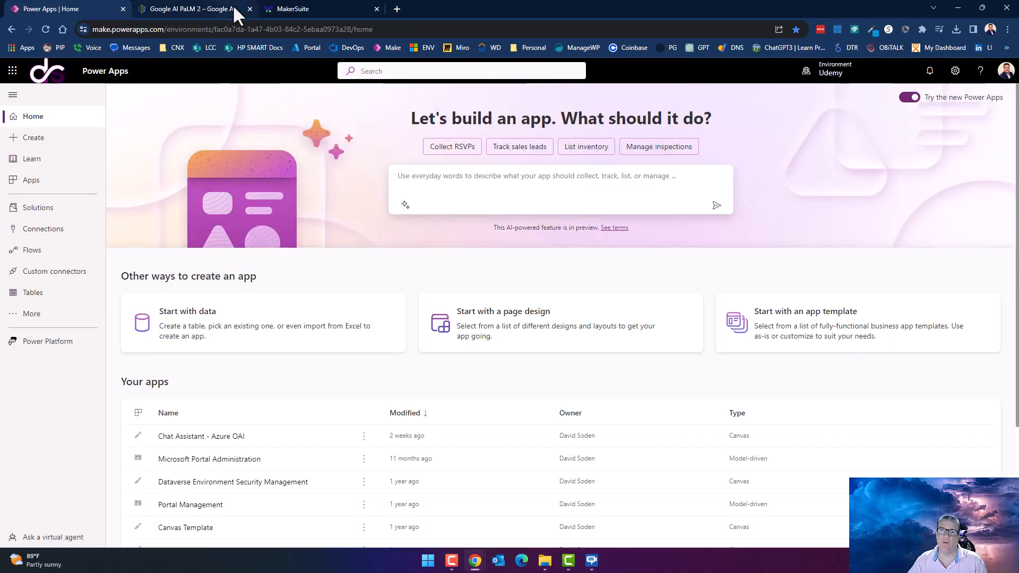
Switch to the Google AI PaLM 2 page and review the model's introductory description.
click(223, 5)
scroll(416, 192, up, 5)
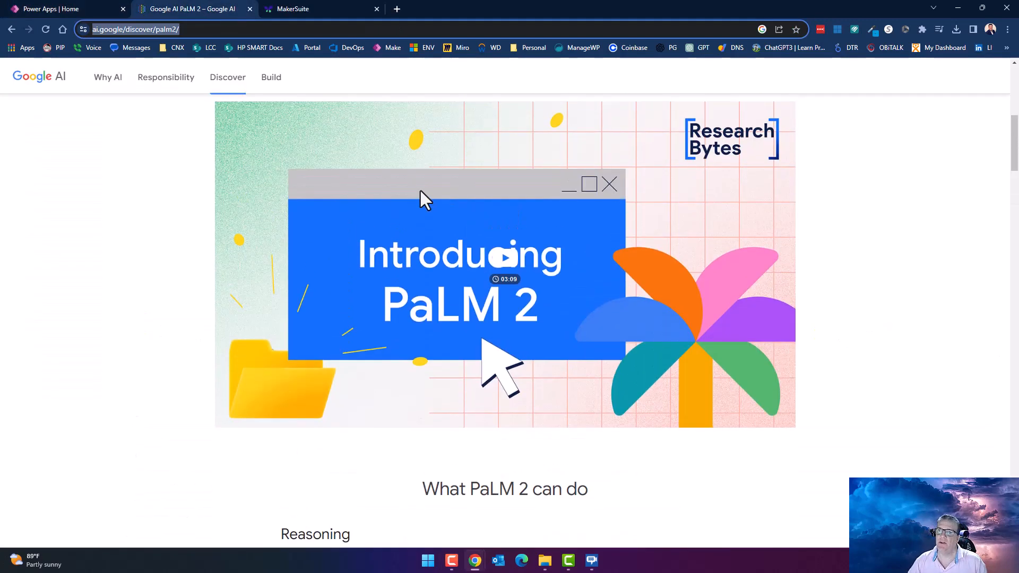
scroll(419, 193, up, 5)
scroll(425, 202, down, 1)
scroll(439, 212, up, 2)
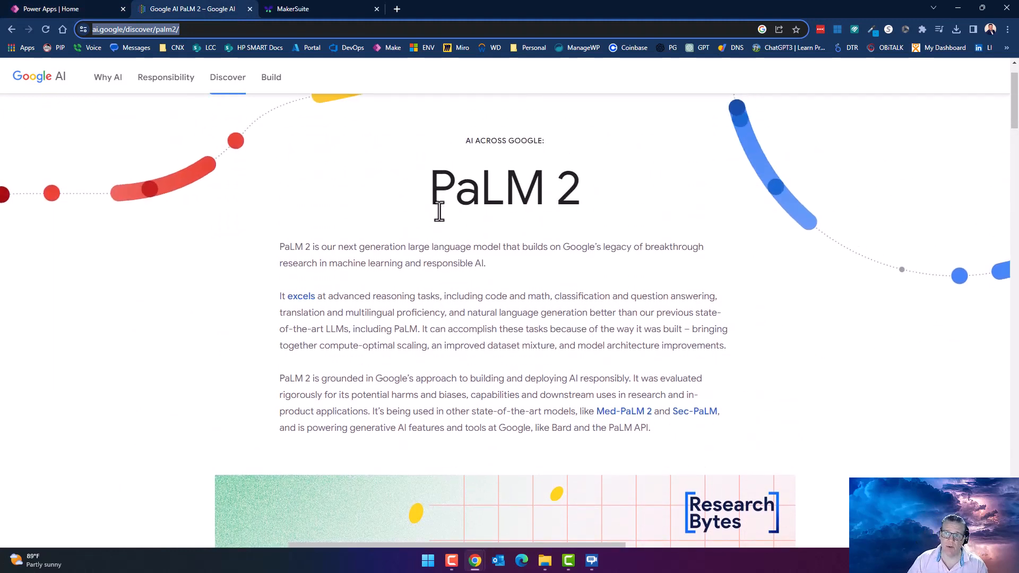
scroll(440, 212, down, 1)
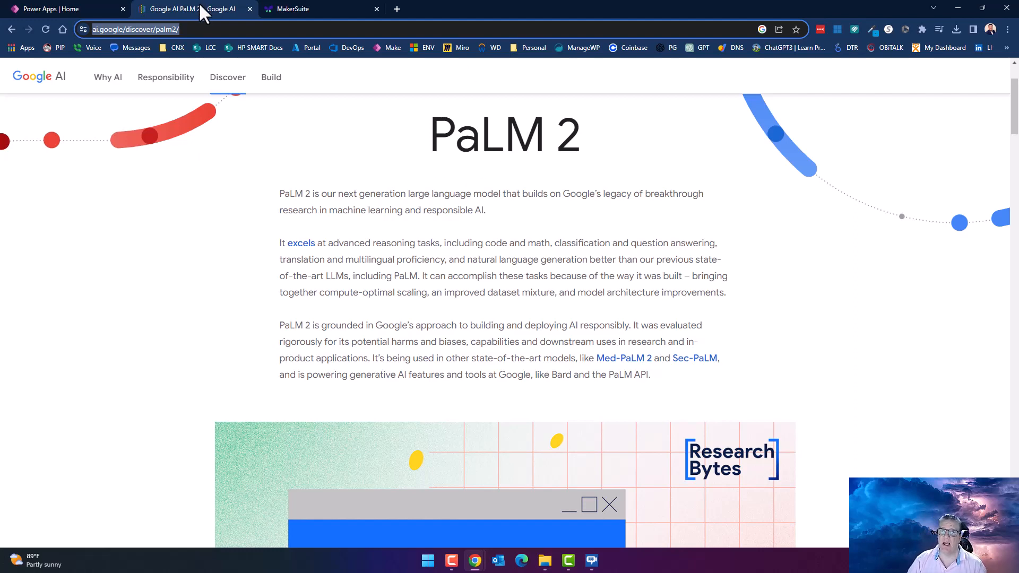
Open the custom connectors list in Power Apps, then return to the heading of the PaLM 2 page.
click(65, 10)
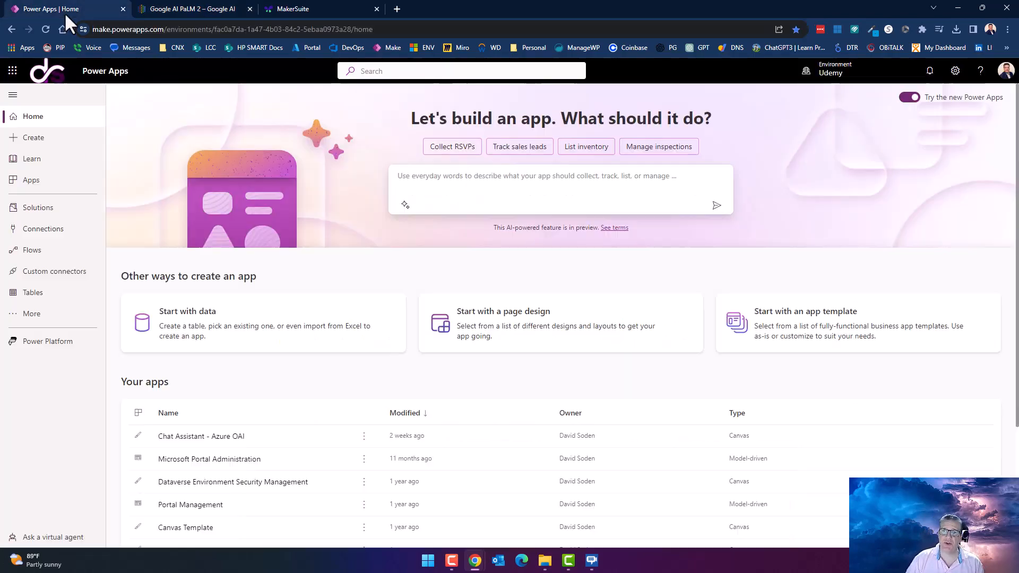
click(41, 274)
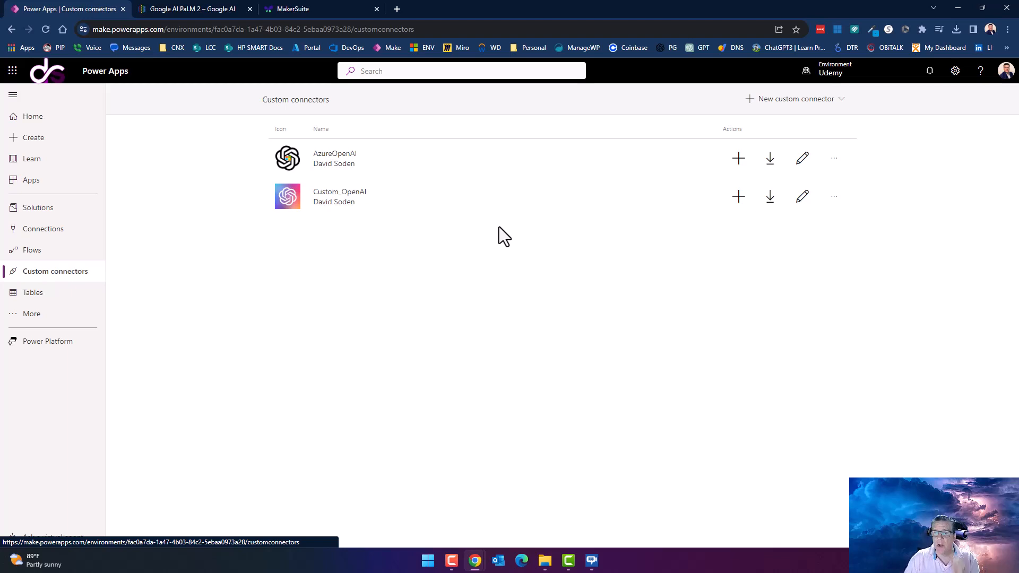
click(203, 9)
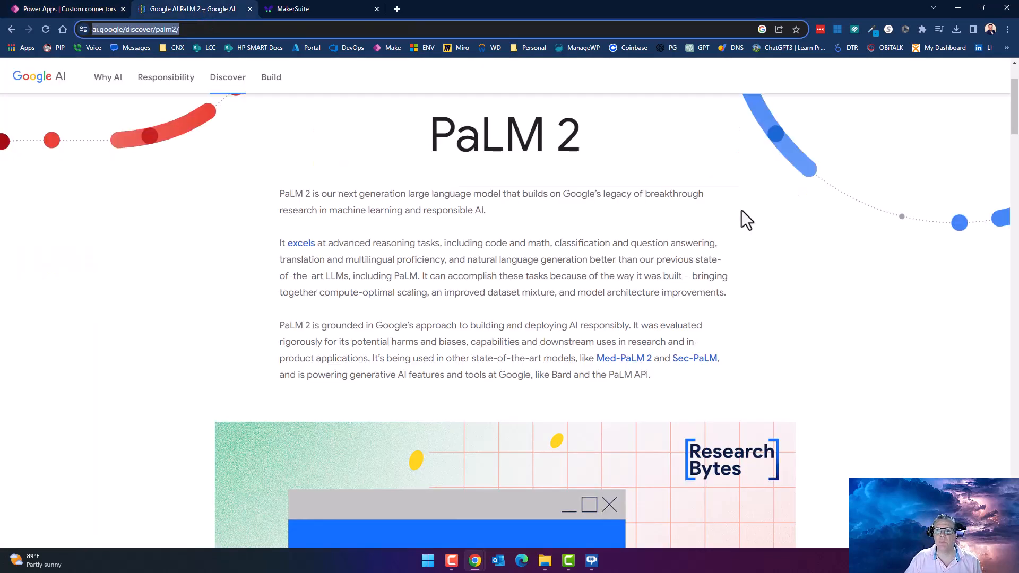
scroll(483, 181, up, 2)
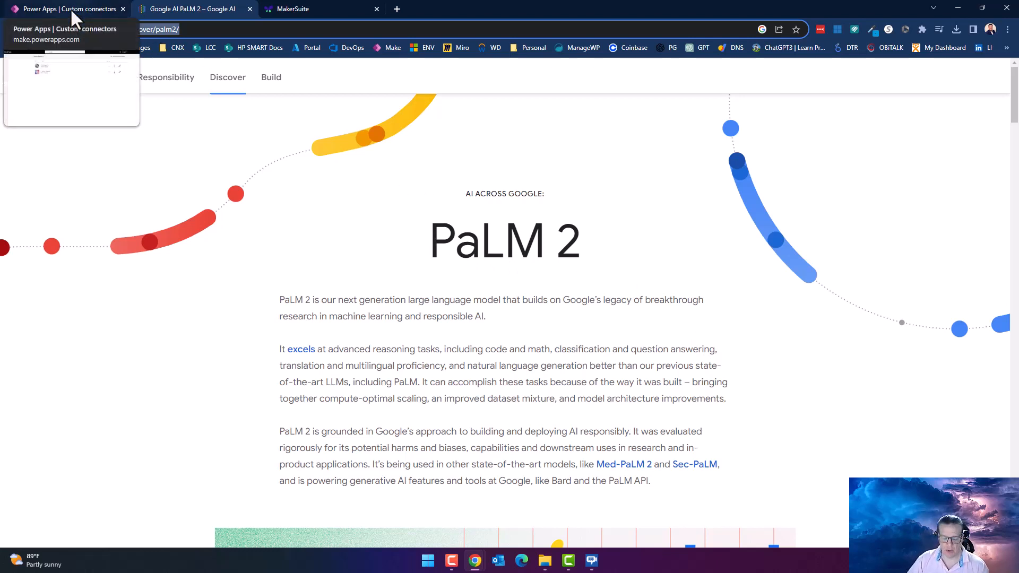
Open the Google folder under Chat Platforms Custom Connectors on GitHub, then return to the Power Apps custom connectors list.
key(alt+Tab)
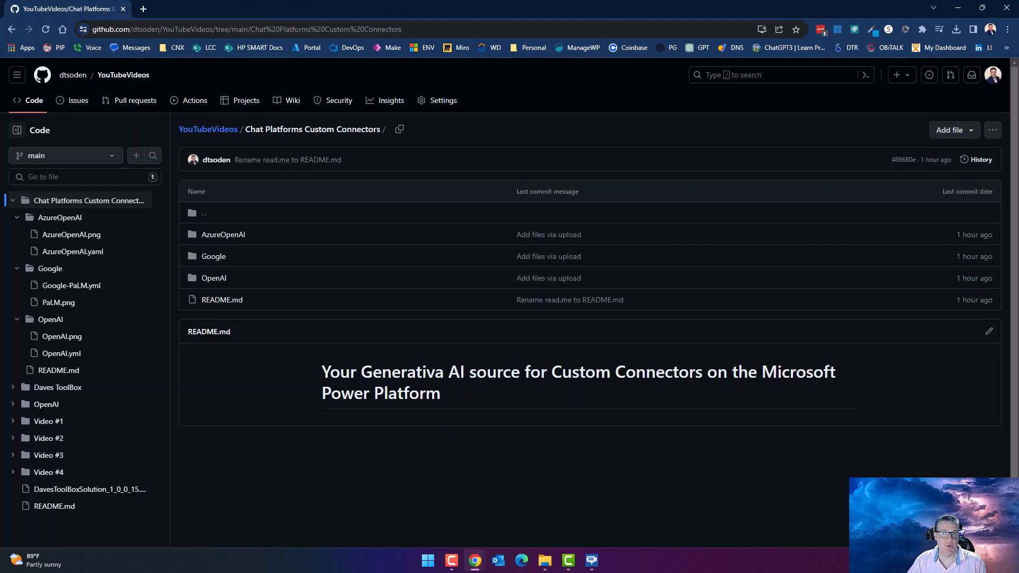
click(218, 258)
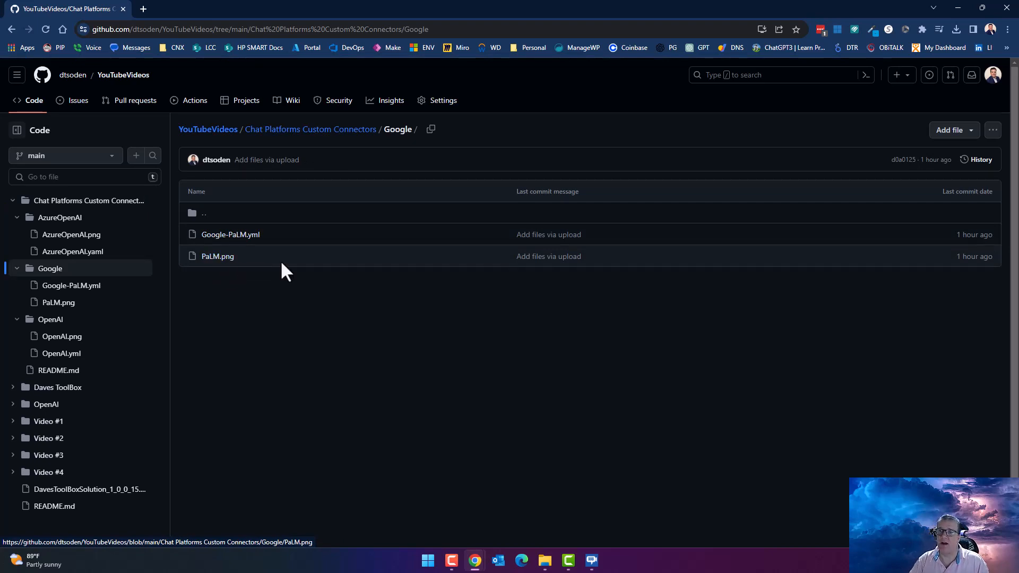
key(alt+Tab)
click(67, 10)
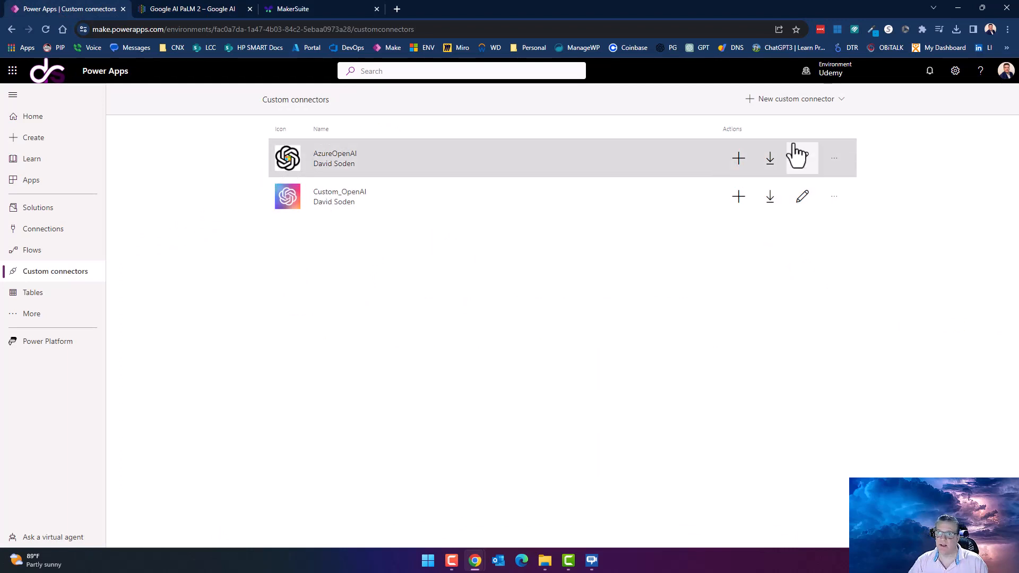
Create a new custom connector from blank with the name Google PaLM.
click(794, 101)
click(790, 114)
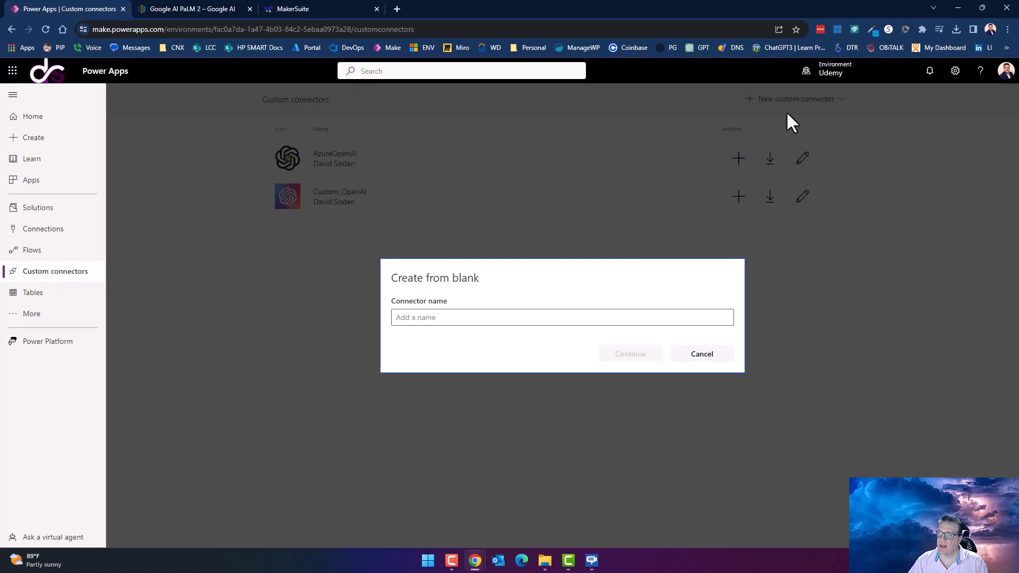
click(546, 317)
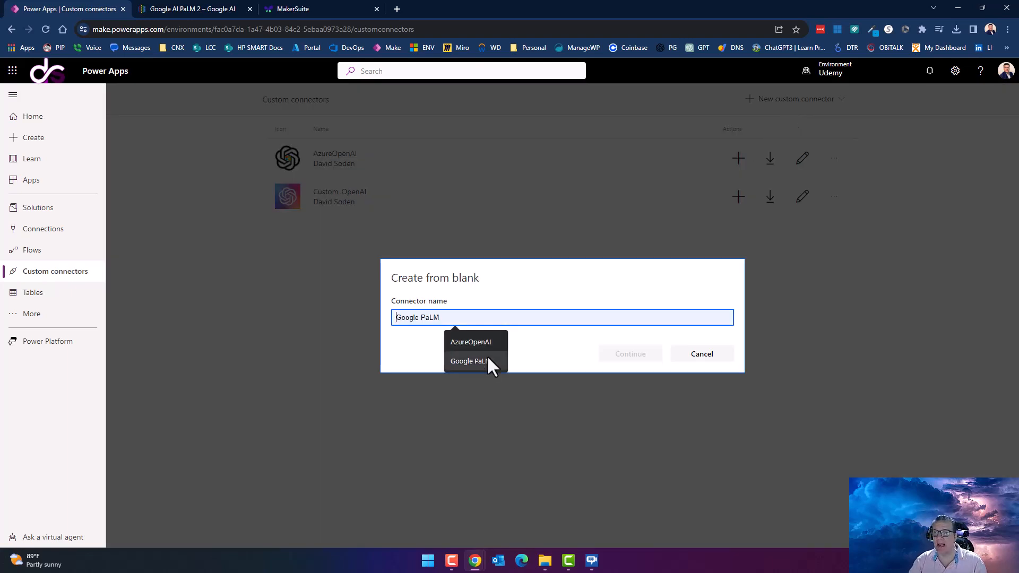
click(488, 361)
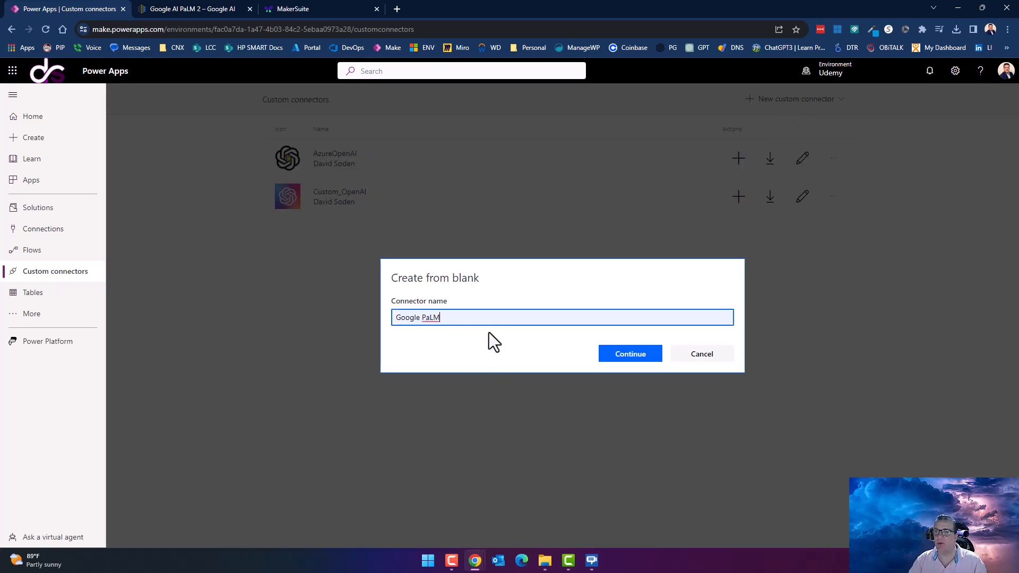
click(651, 355)
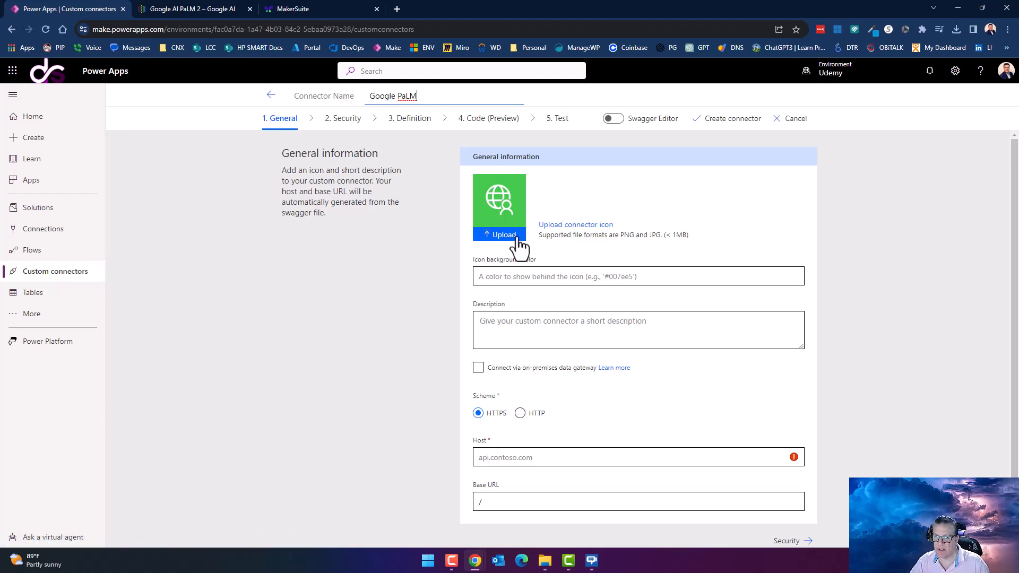
Upload PaLM.png from Downloads as the connector's icon.
click(517, 235)
click(460, 350)
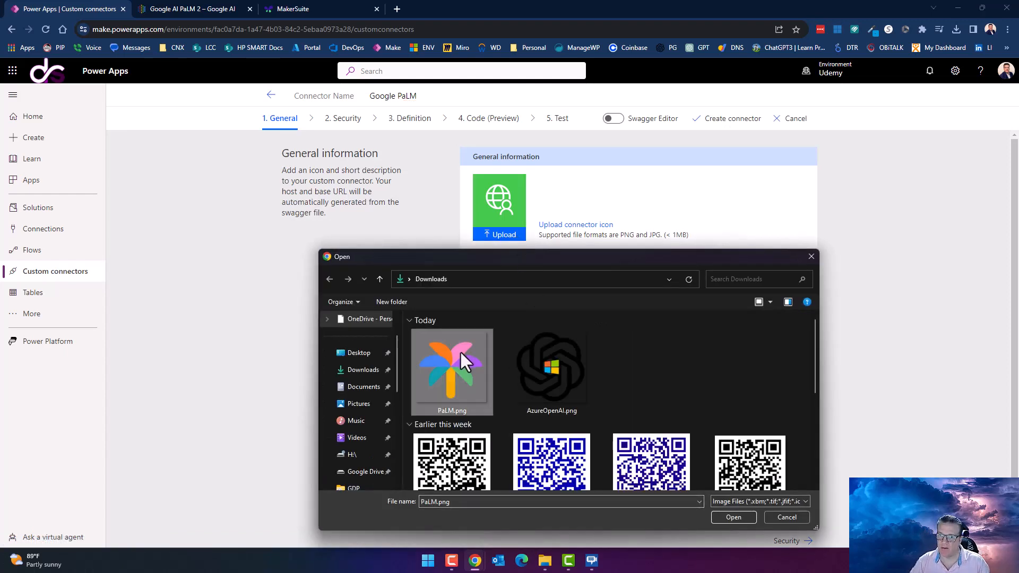
click(729, 518)
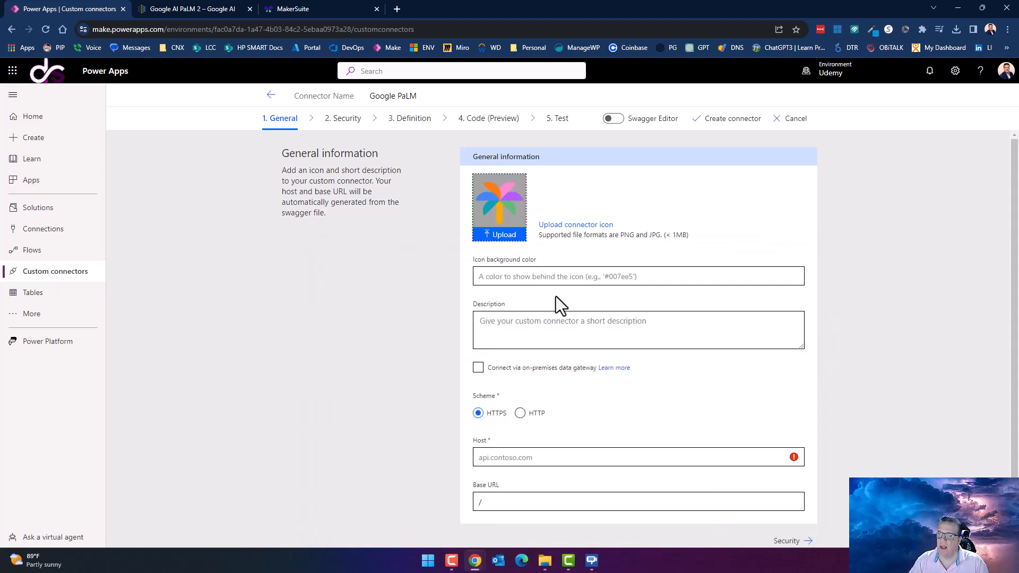
Turn on the Swagger Editor and delete the entire default definition.
click(614, 120)
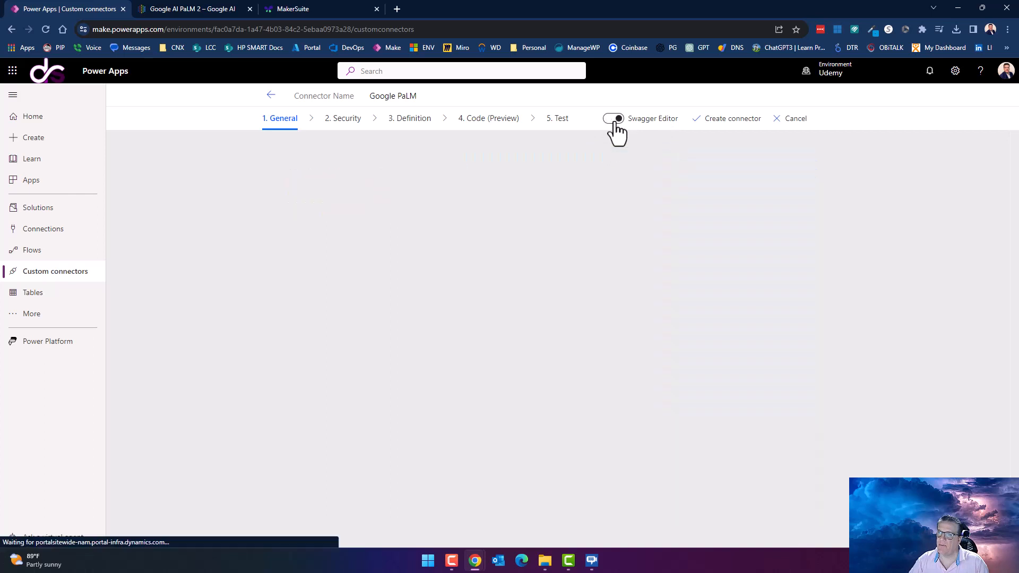
click(339, 242)
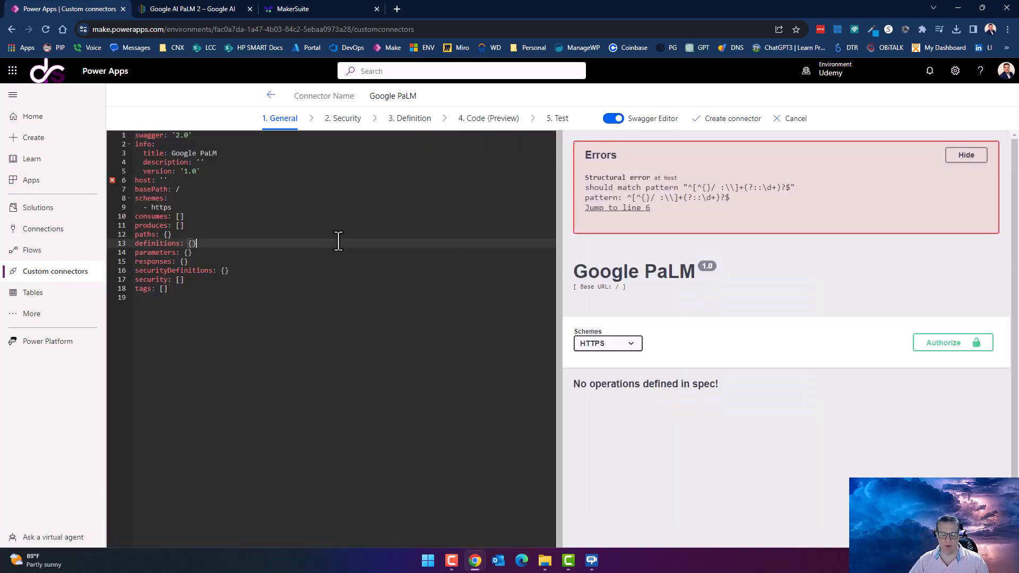
key(ctrl+a)
key(Delete)
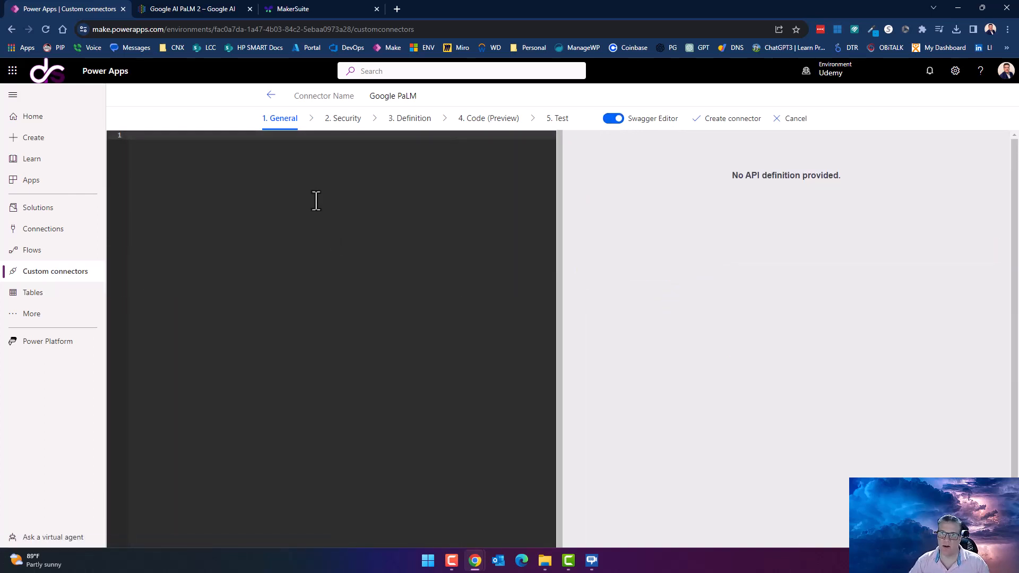
Copy the full contents of Google-PaLM.yml from the GitHub repository and paste them into the empty Swagger Editor.
key(alt+Tab)
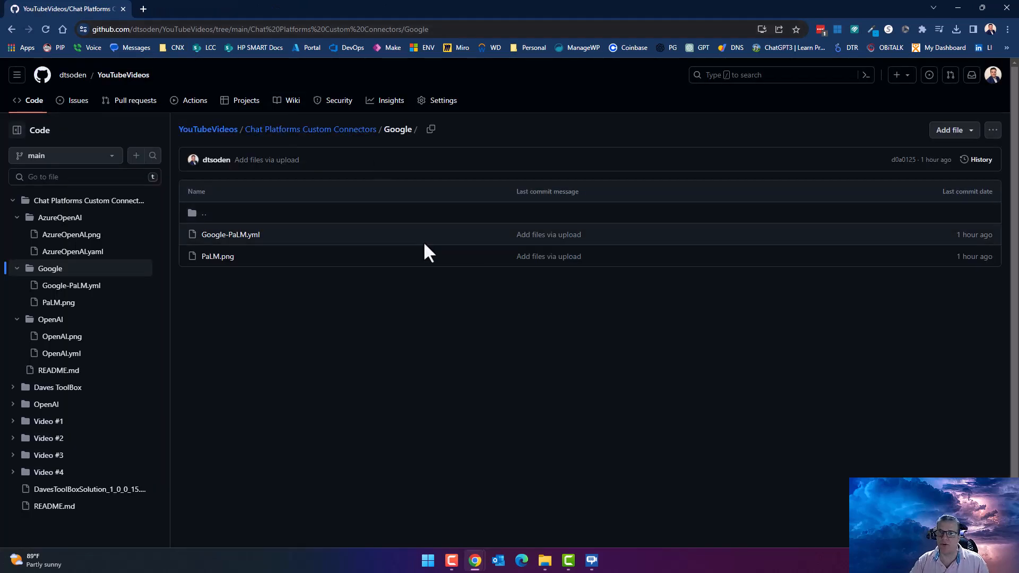
click(232, 236)
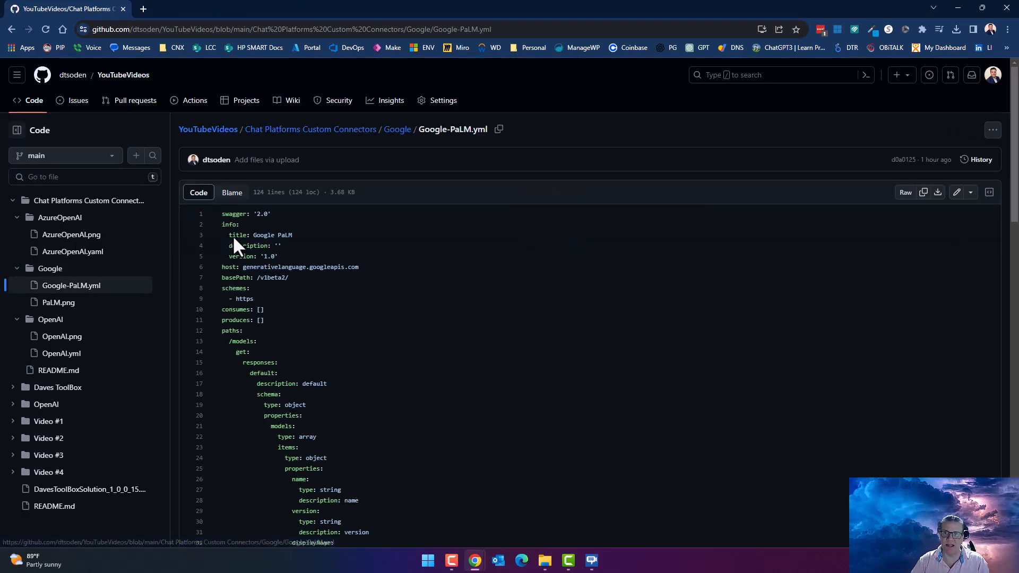
click(924, 193)
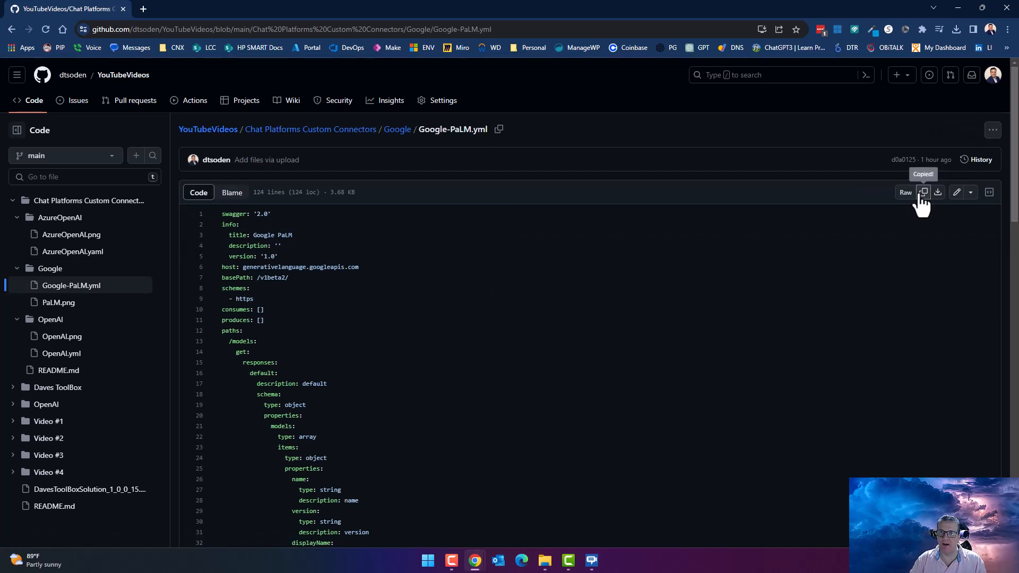
key(alt+Tab)
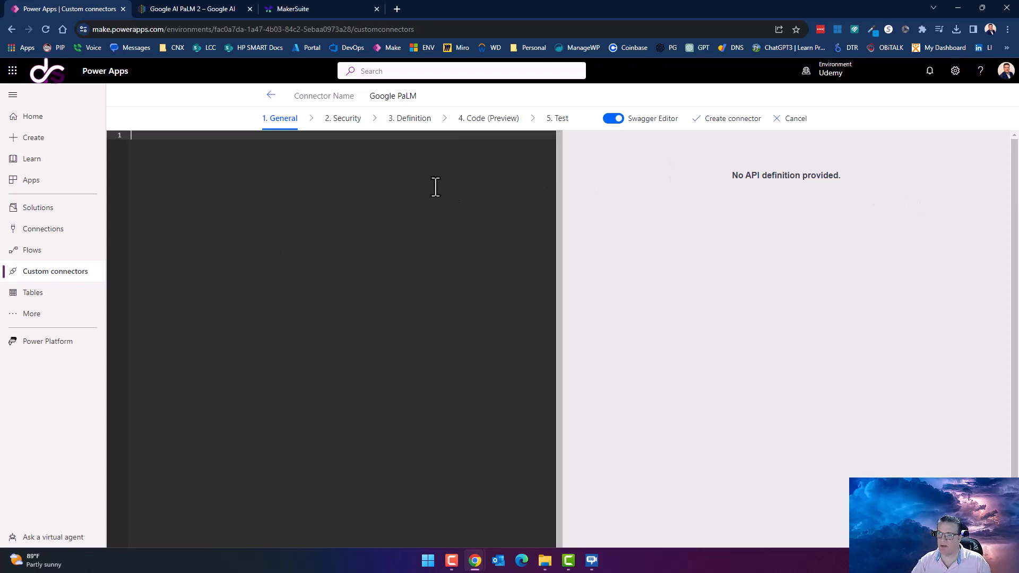
key(ctrl+v)
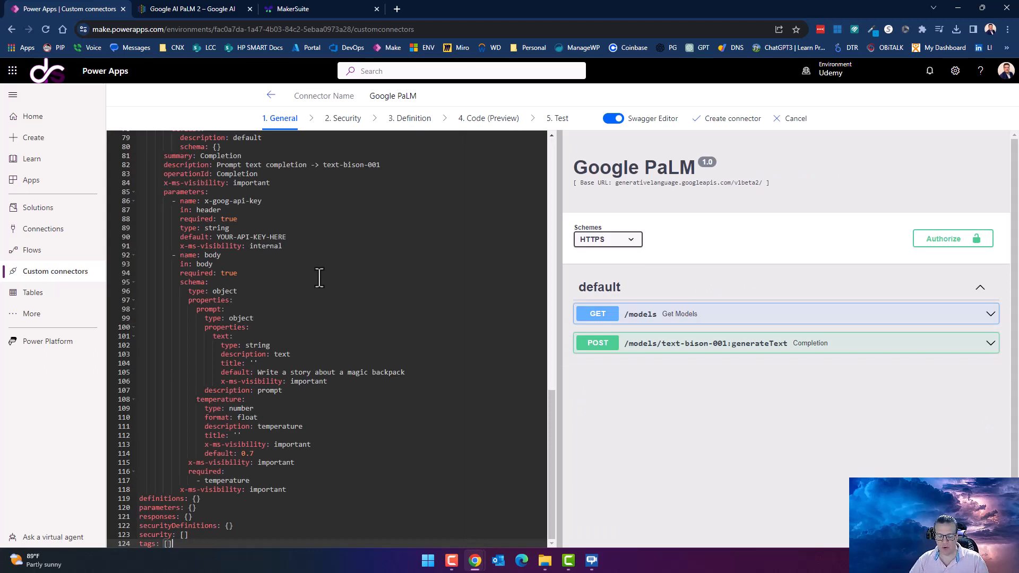
Search the definition for "you" to locate the API key placeholder, and place the cursor in the one under Get Models.
key(ctrl+h)
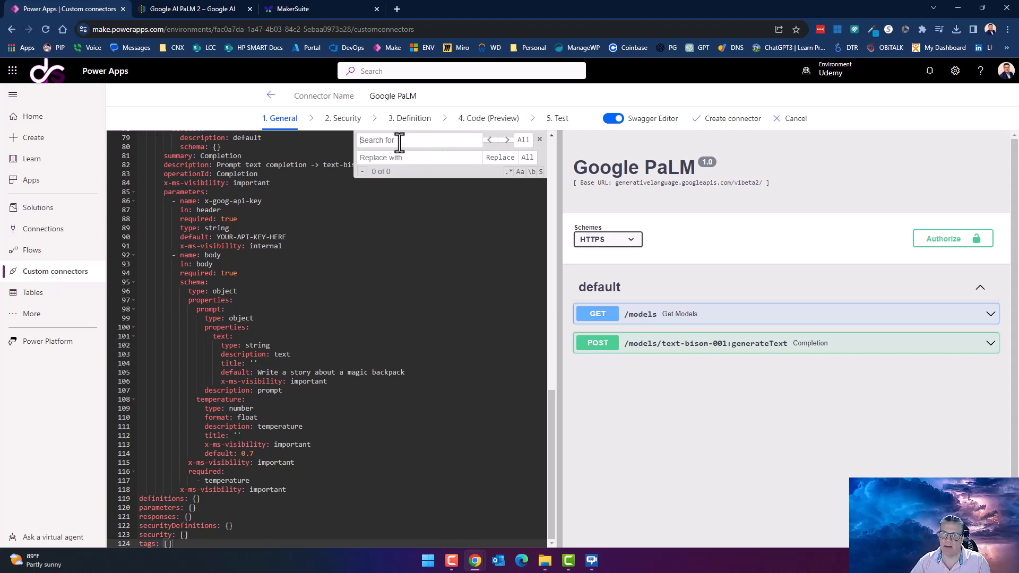
click(540, 140)
key(ctrl+f)
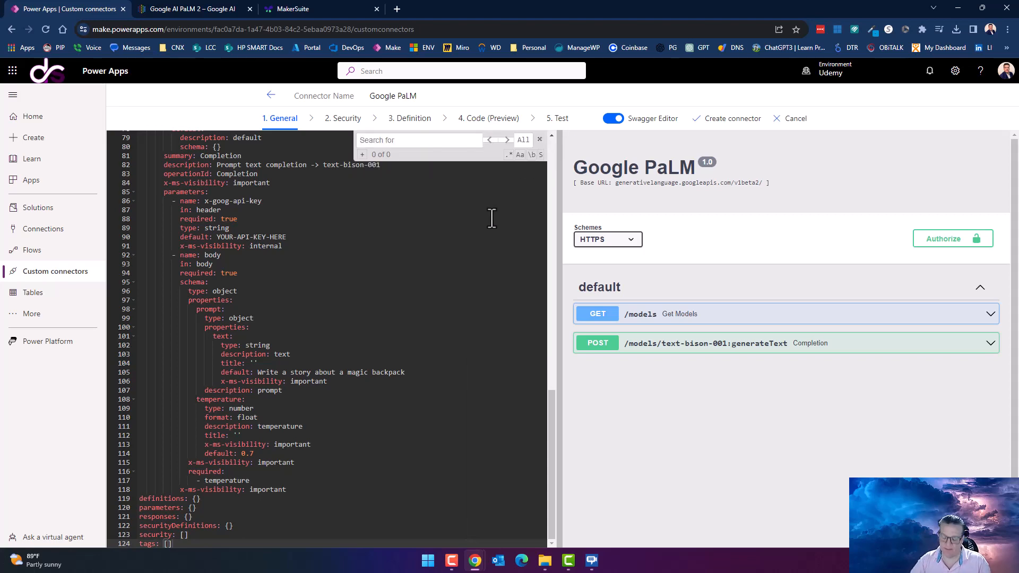
text(you)
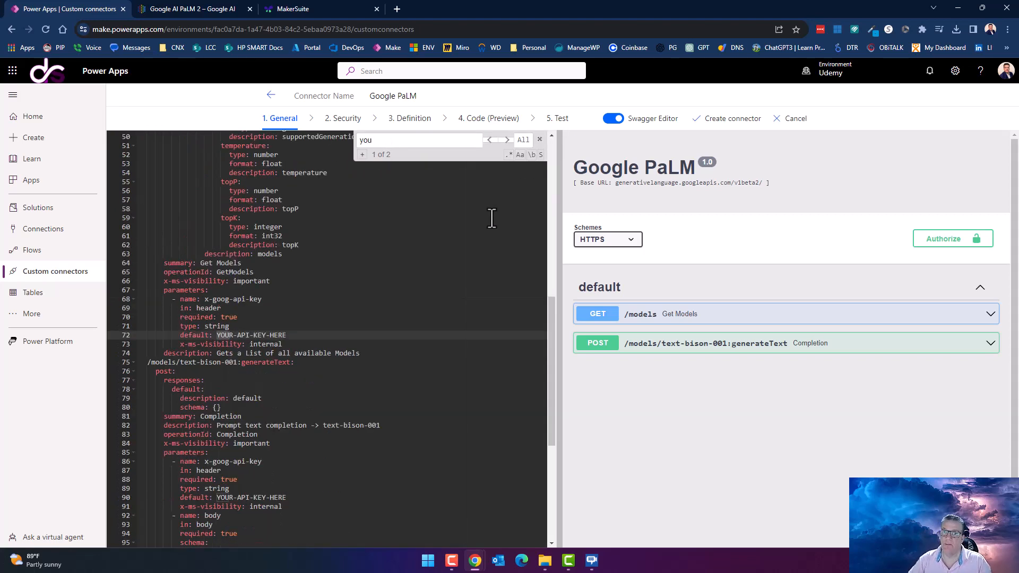
click(225, 335)
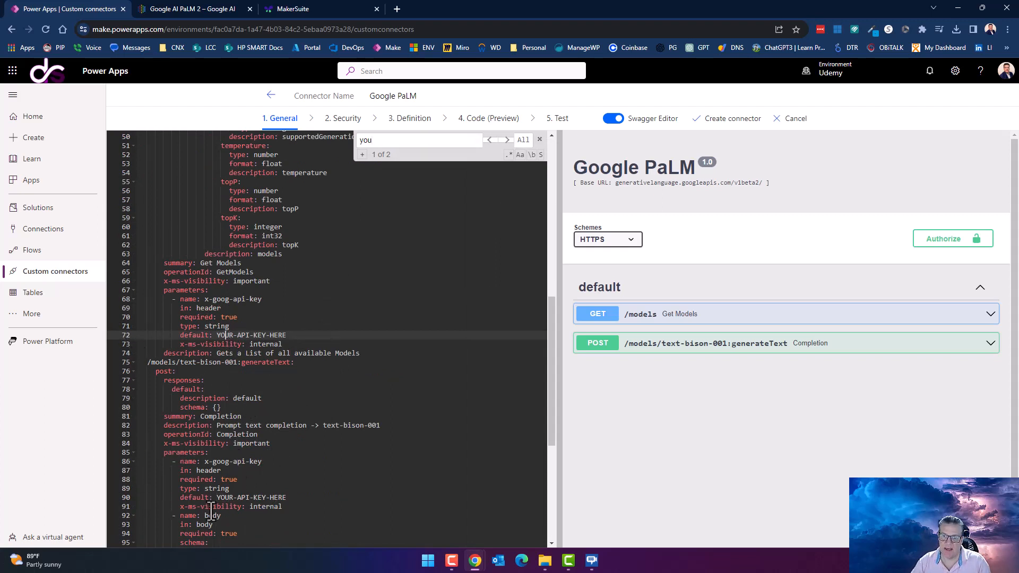
Copy the existing API key from MakerSuite's API keys page and return to the connector definition in Power Apps.
click(281, 11)
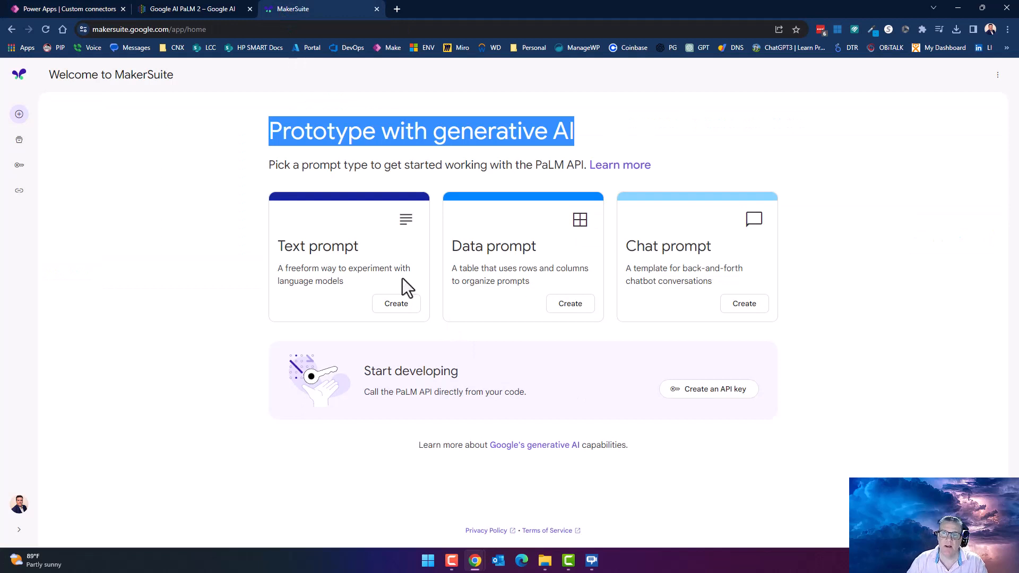
click(76, 77)
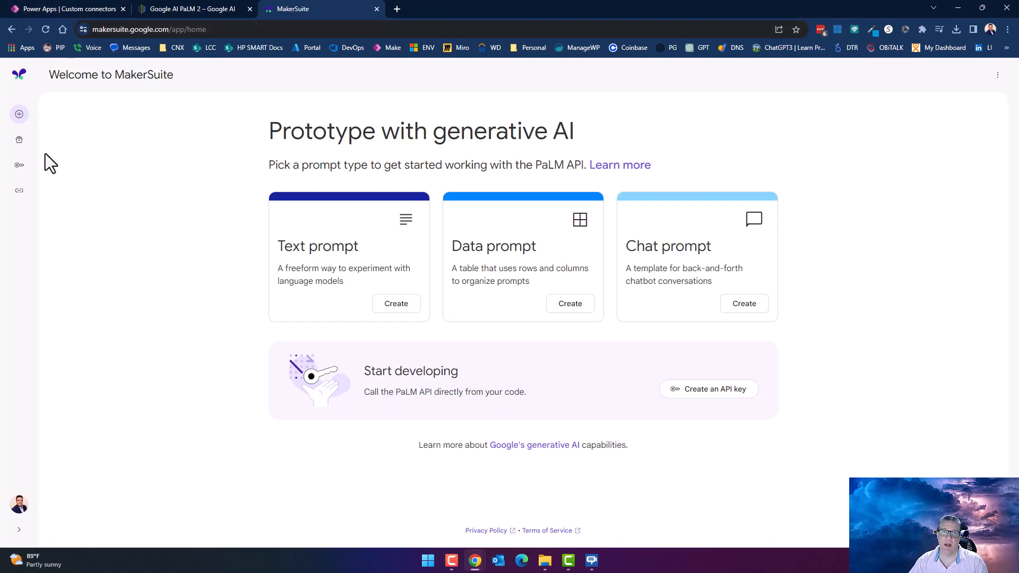
click(19, 168)
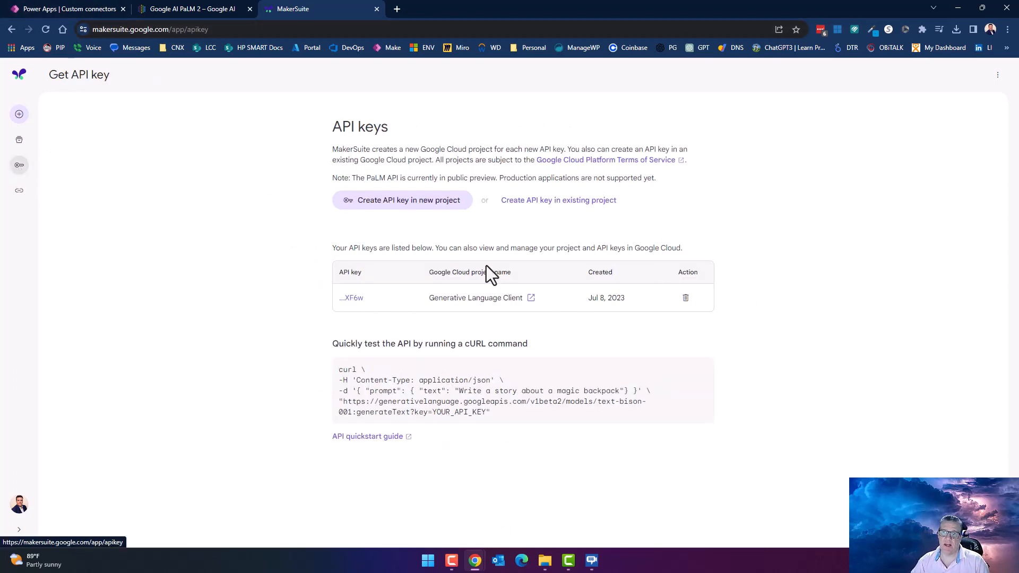
click(351, 300)
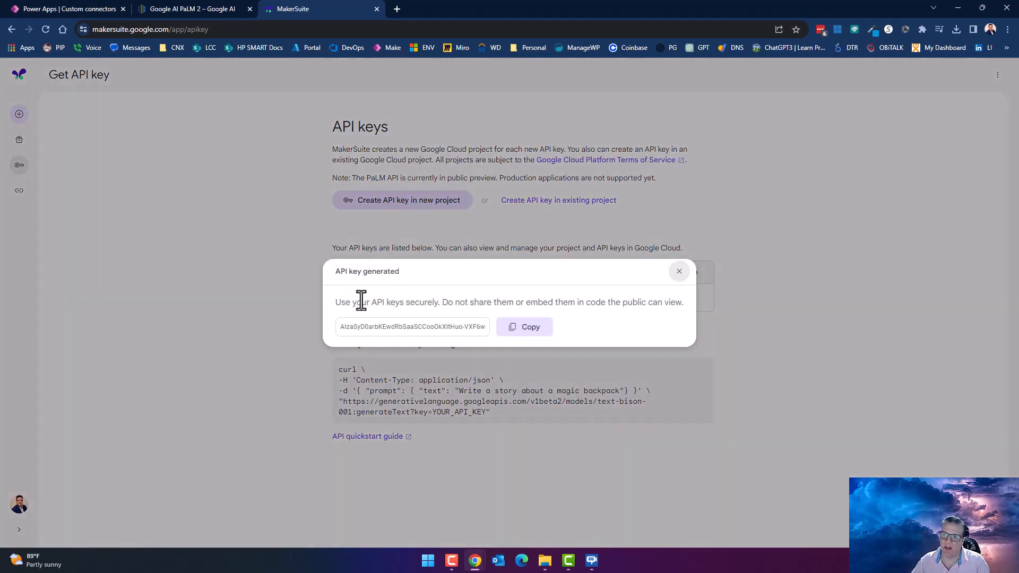
click(536, 330)
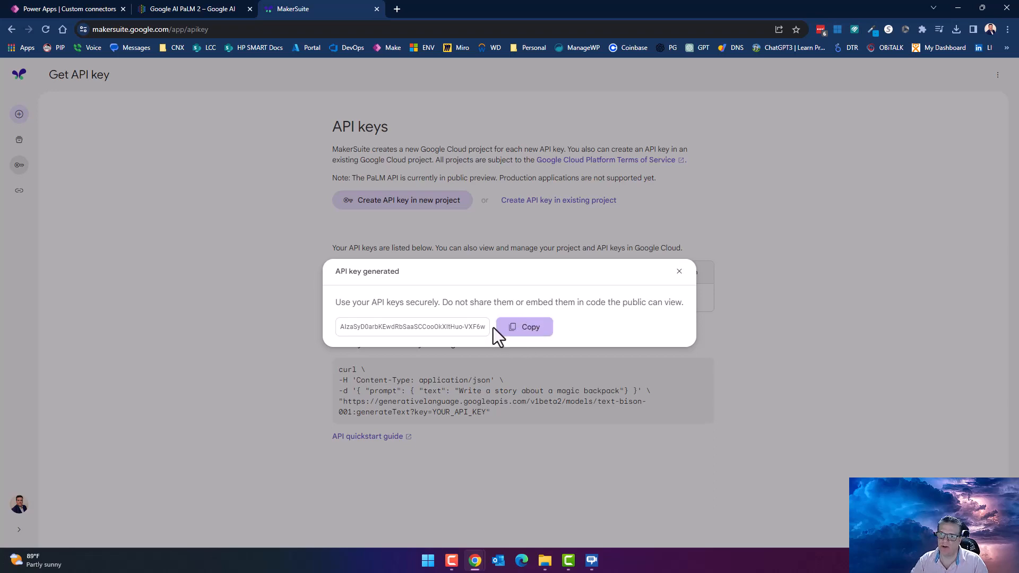
click(207, 7)
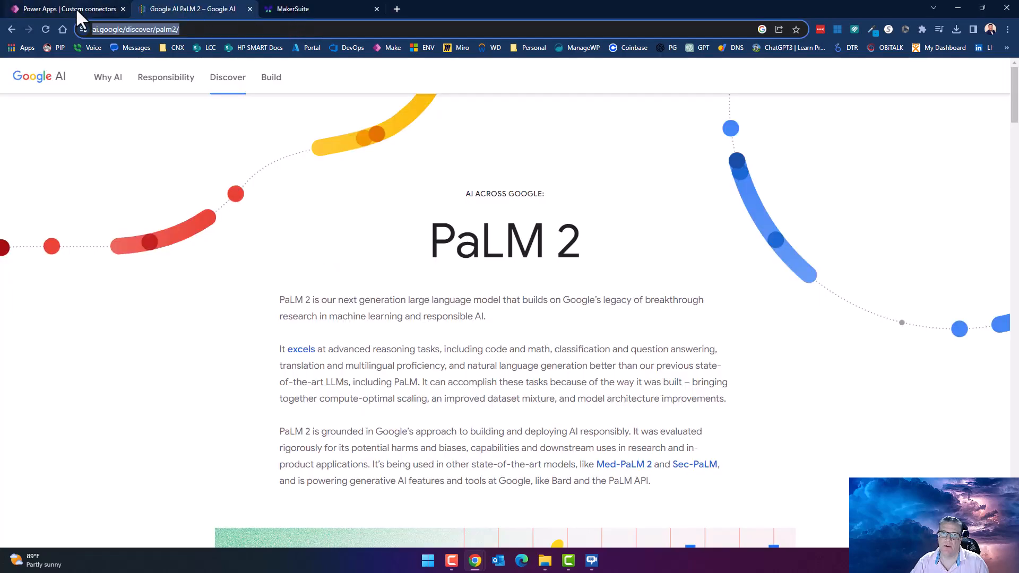
click(75, 8)
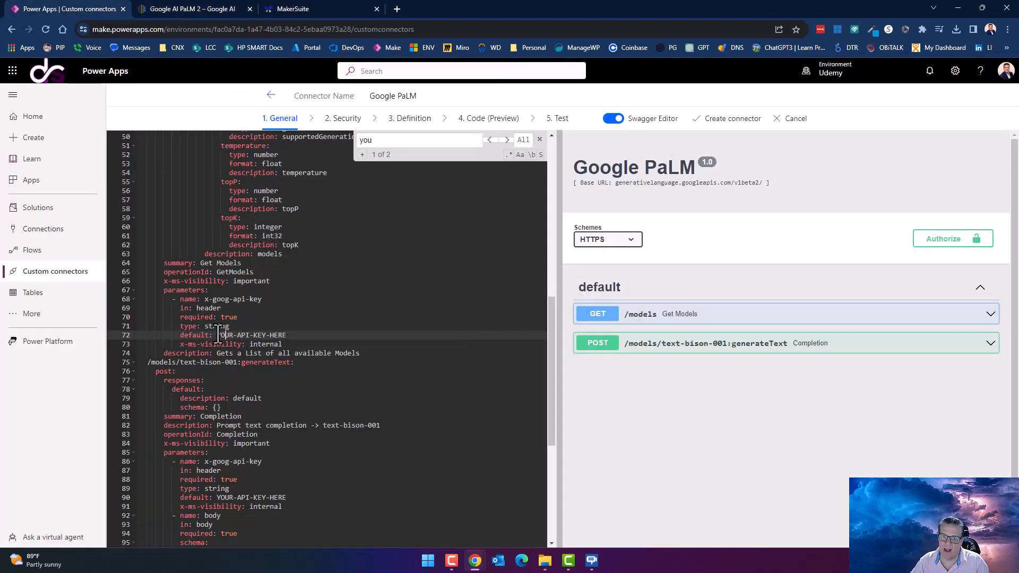
Replace the YOUR-API-KEY-HERE placeholders under both Get Models and Completion with the copied API key.
drag(216, 334, 288, 338)
key(ctrl+v)
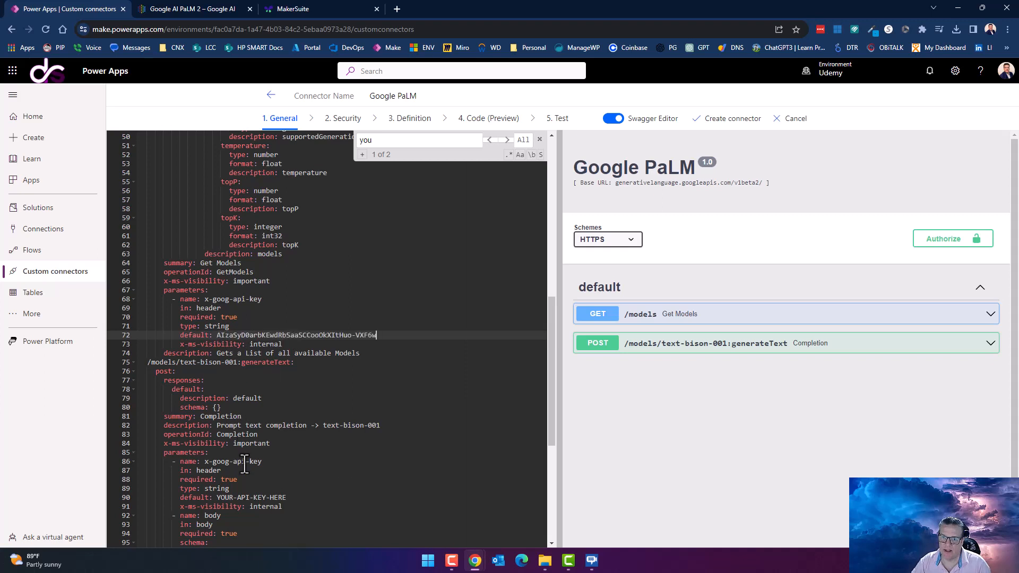
drag(217, 498, 301, 499)
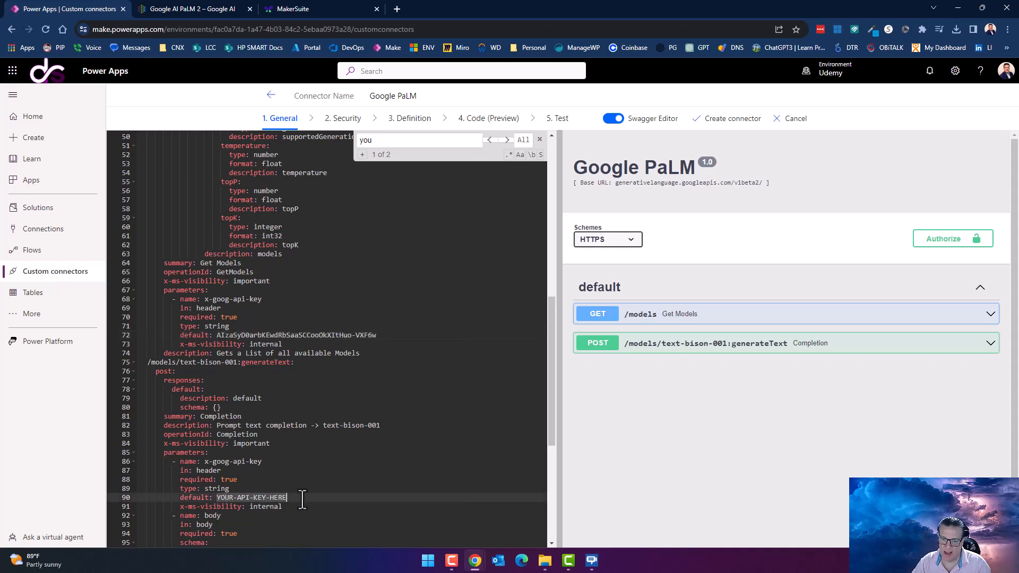
key(ctrl+v)
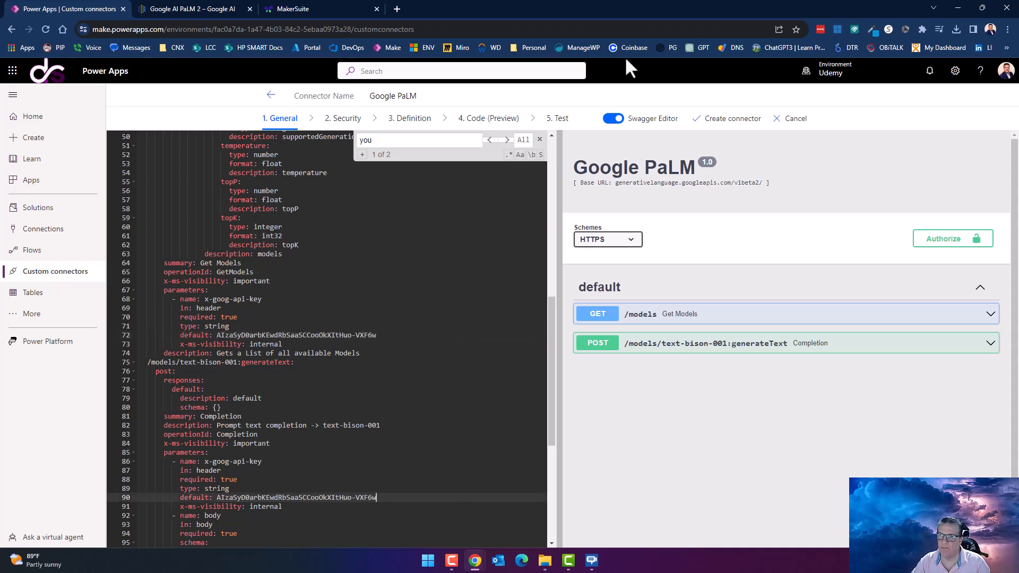
Leave the Swagger Editor, create the Google PaLM connector, and add a new connection for testing it.
click(610, 121)
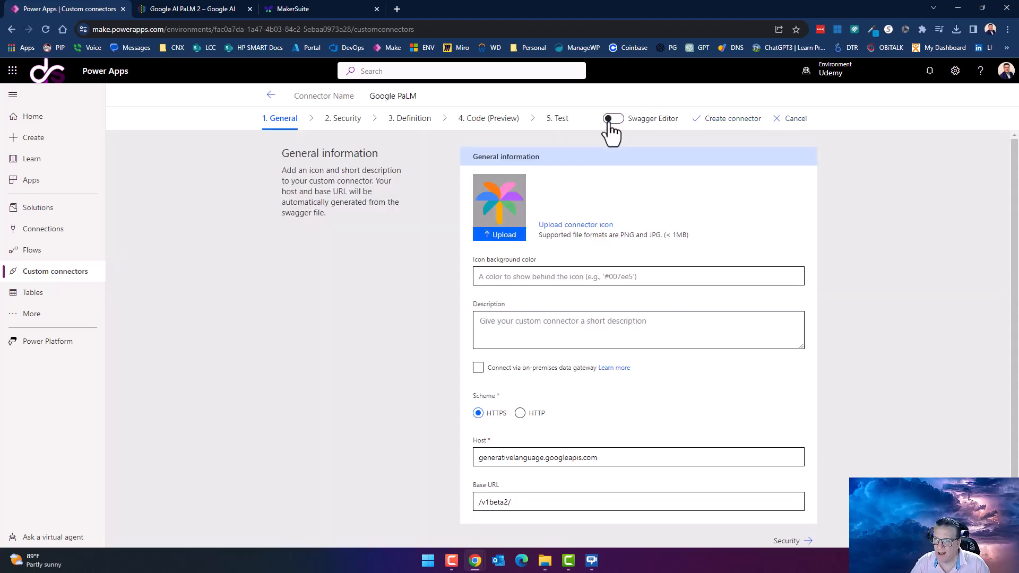
click(561, 127)
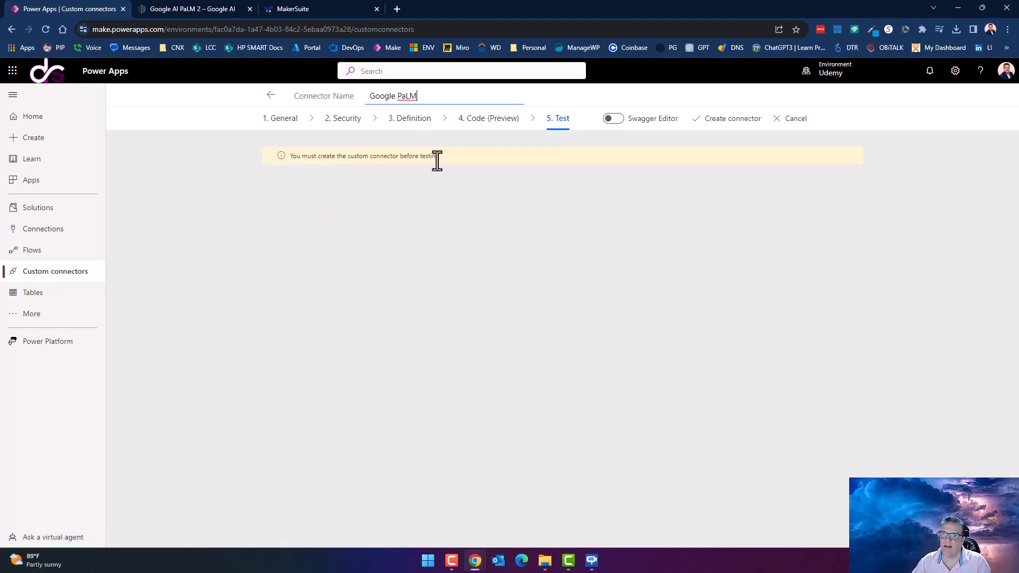
click(722, 121)
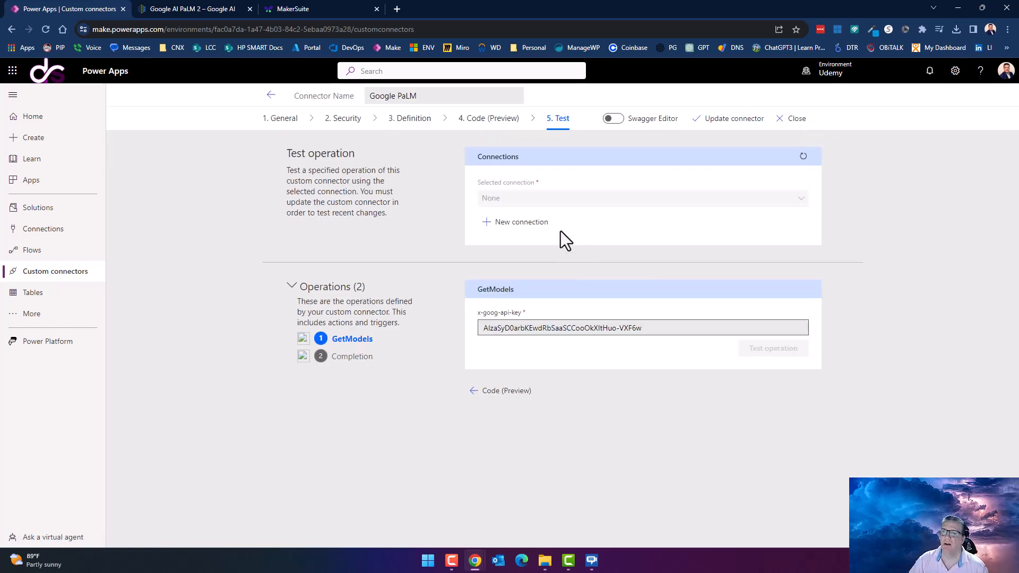
click(522, 223)
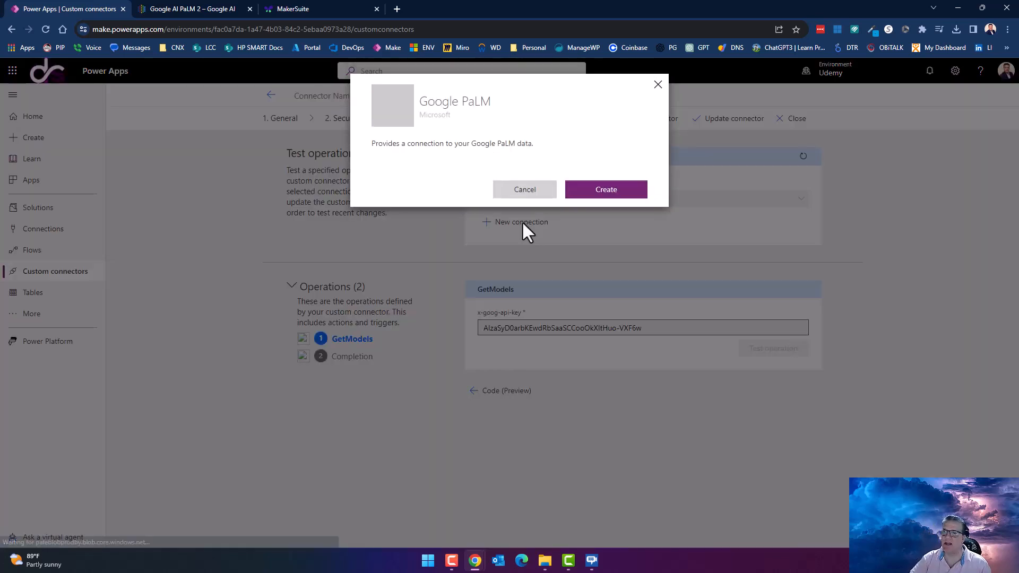
click(606, 192)
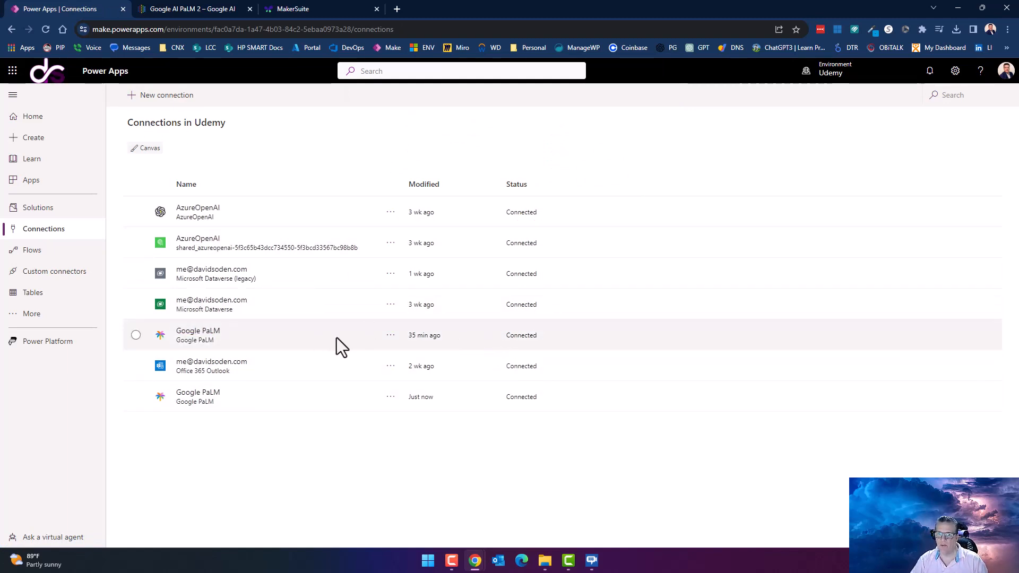
Try to delete the older Google PaLM connection and dismiss the deletion dialog.
click(391, 335)
click(409, 374)
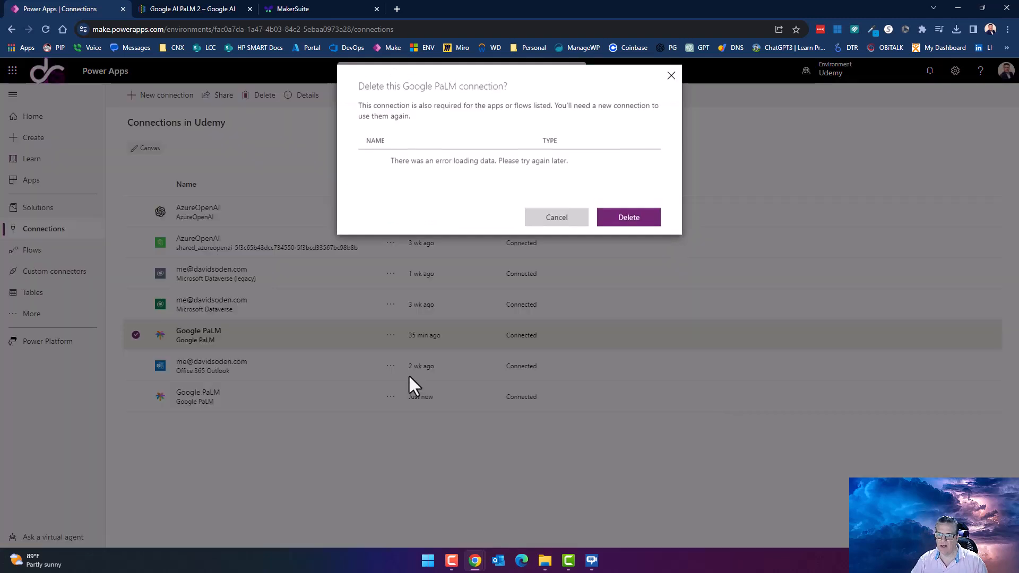
click(619, 219)
click(633, 294)
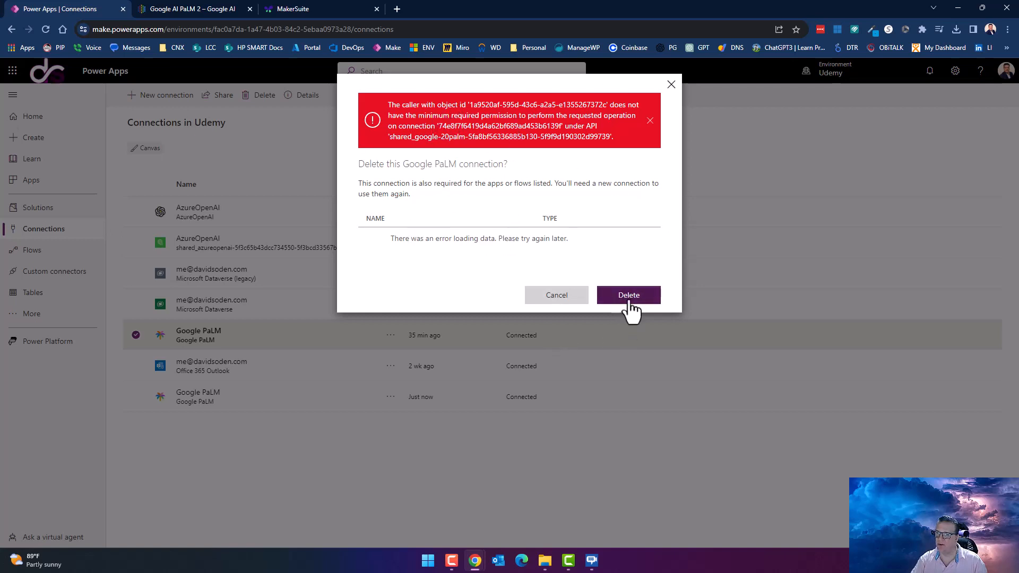
click(671, 84)
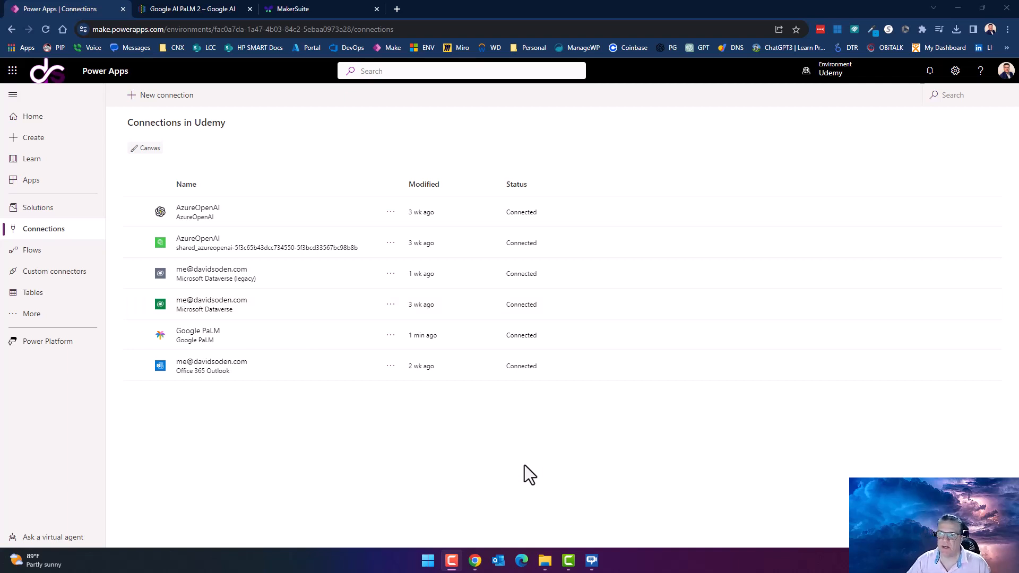
Open the Google PaLM custom connector for editing and go to its test stage.
click(208, 335)
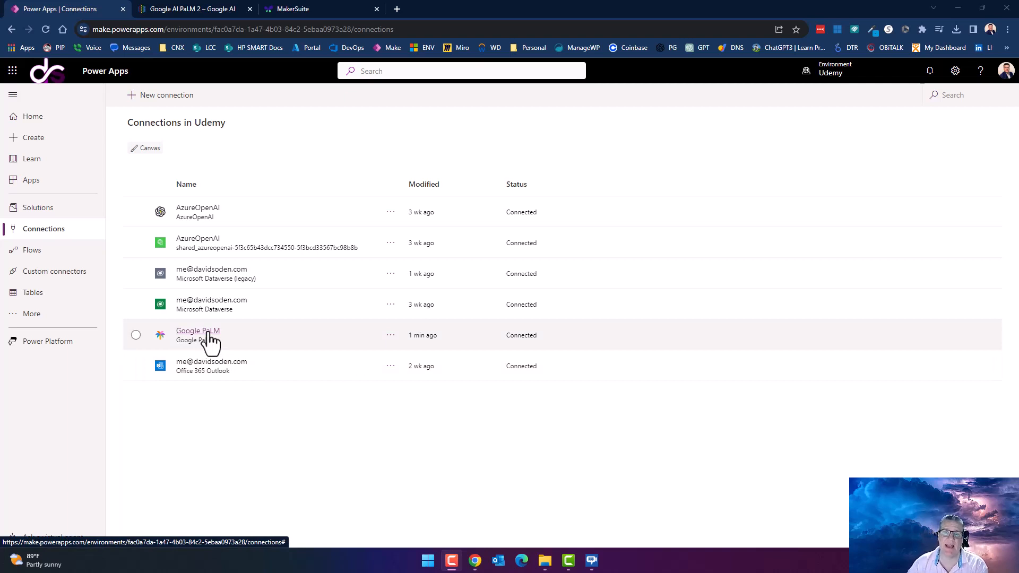
click(65, 276)
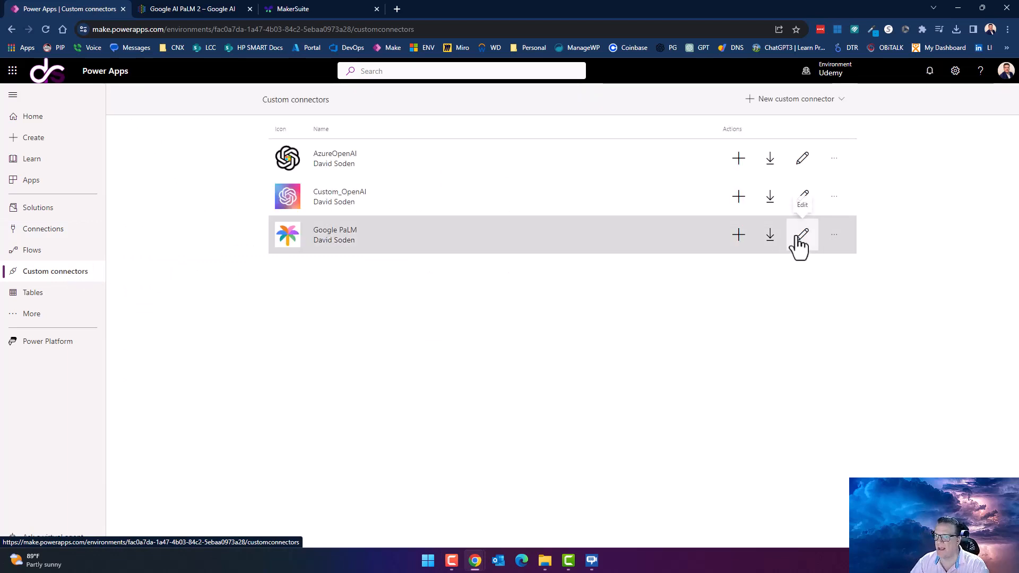
click(800, 244)
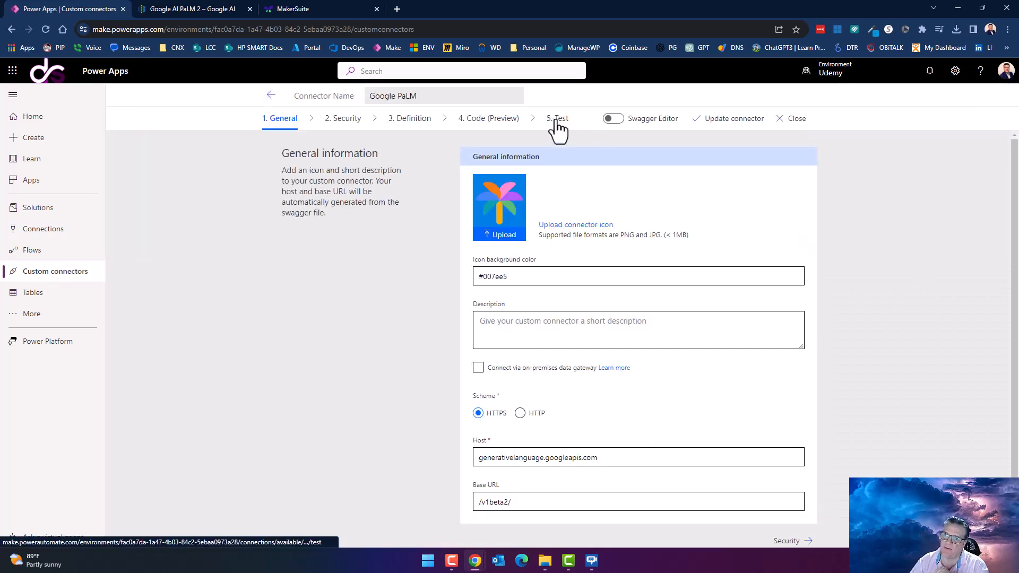
click(557, 119)
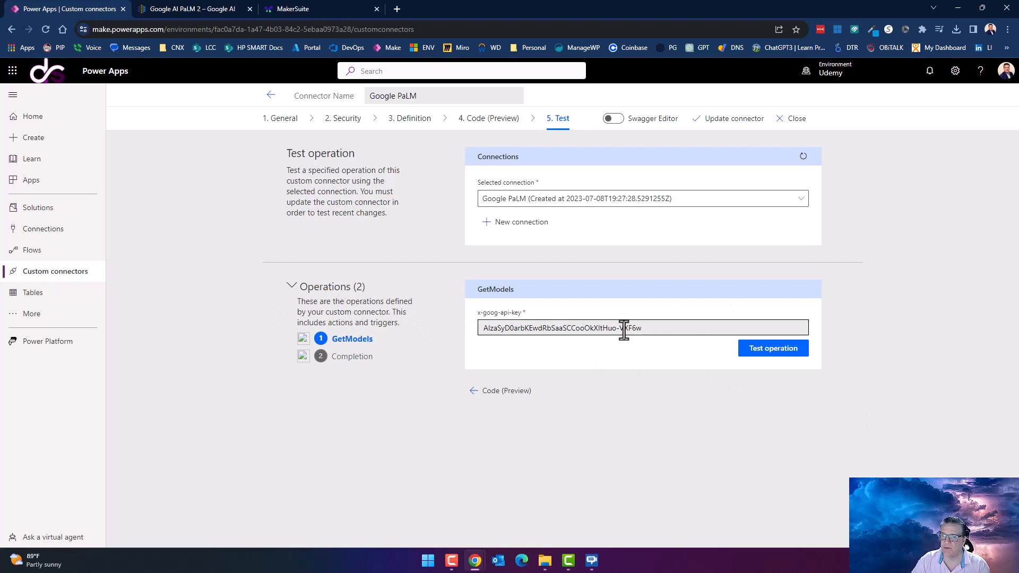
Test the GetModels operation with the Google PaLM connection and review the returned status and models in the response body.
click(781, 353)
scroll(721, 374, down, 4)
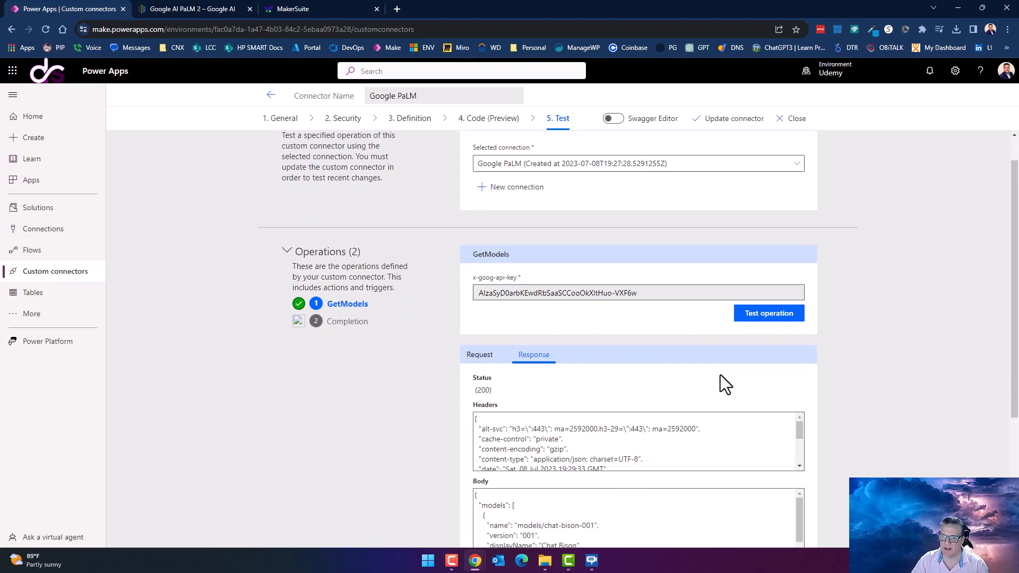
scroll(589, 360, down, 5)
scroll(587, 359, up, 3)
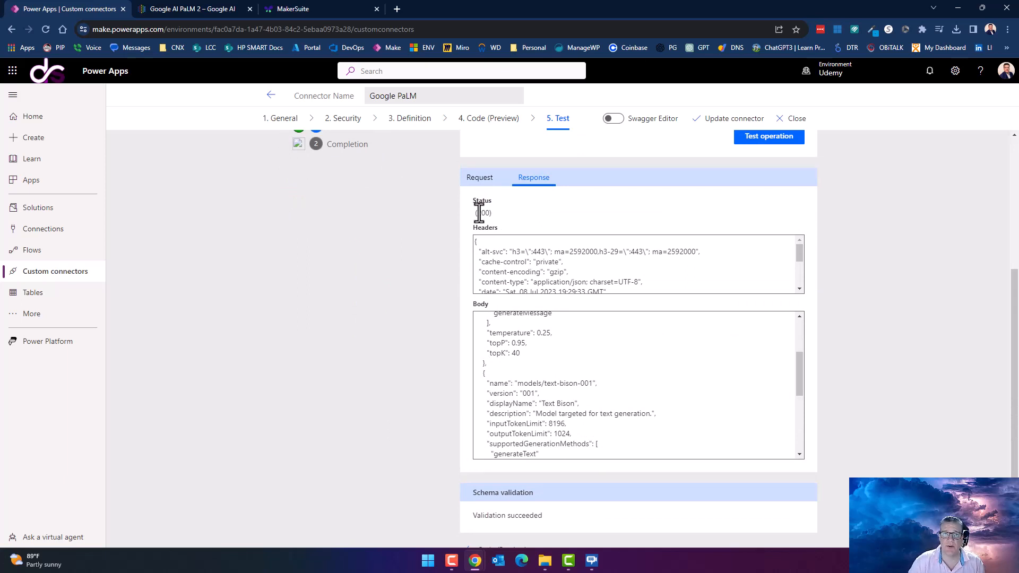
scroll(558, 345, down, 4)
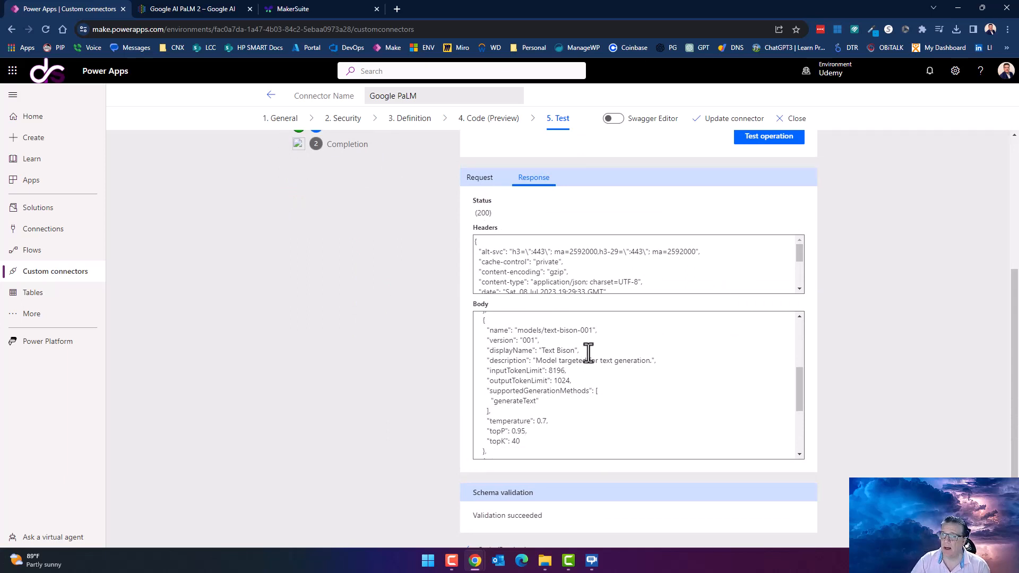
scroll(589, 357, down, 1)
scroll(536, 353, up, 3)
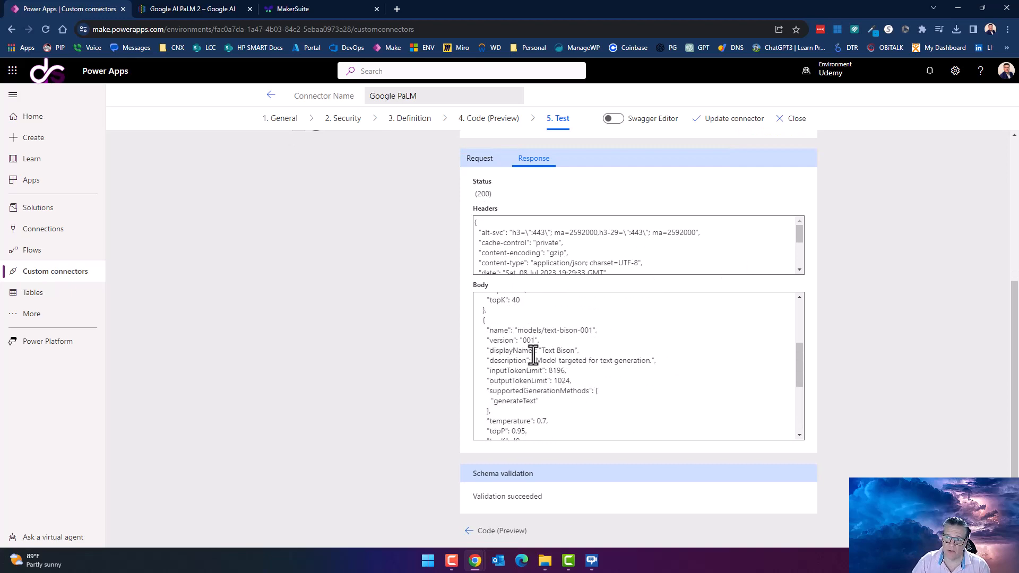
scroll(546, 363, up, 1)
scroll(659, 365, up, 3)
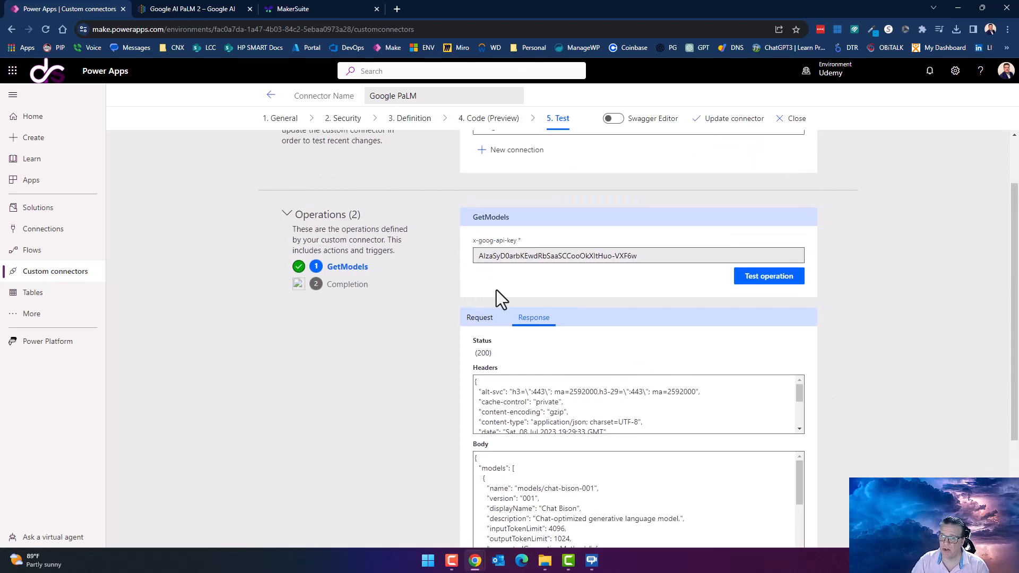
Test the Completion operation with the default magic backpack story prompt and review its response.
click(346, 286)
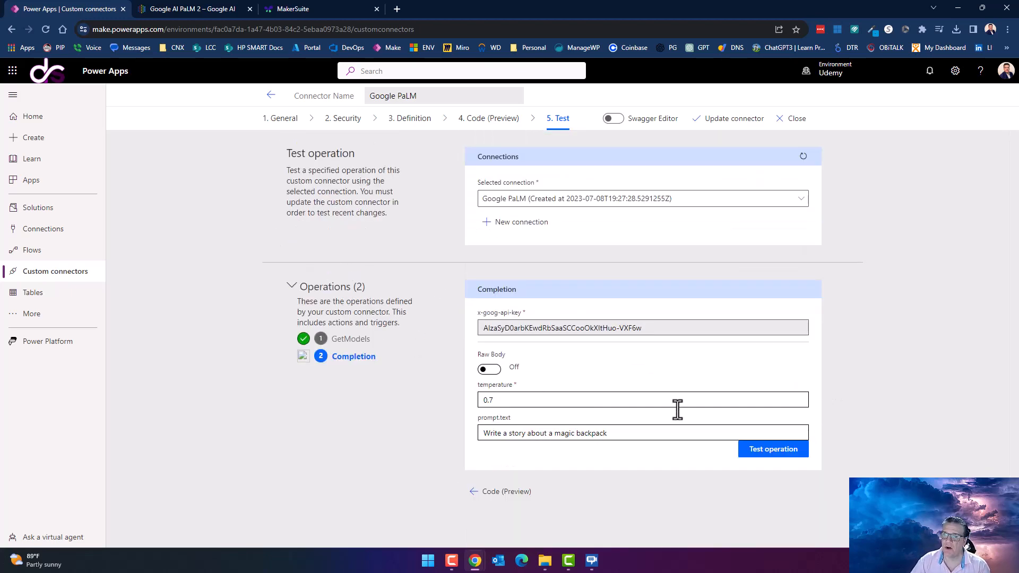
drag(611, 433, 491, 424)
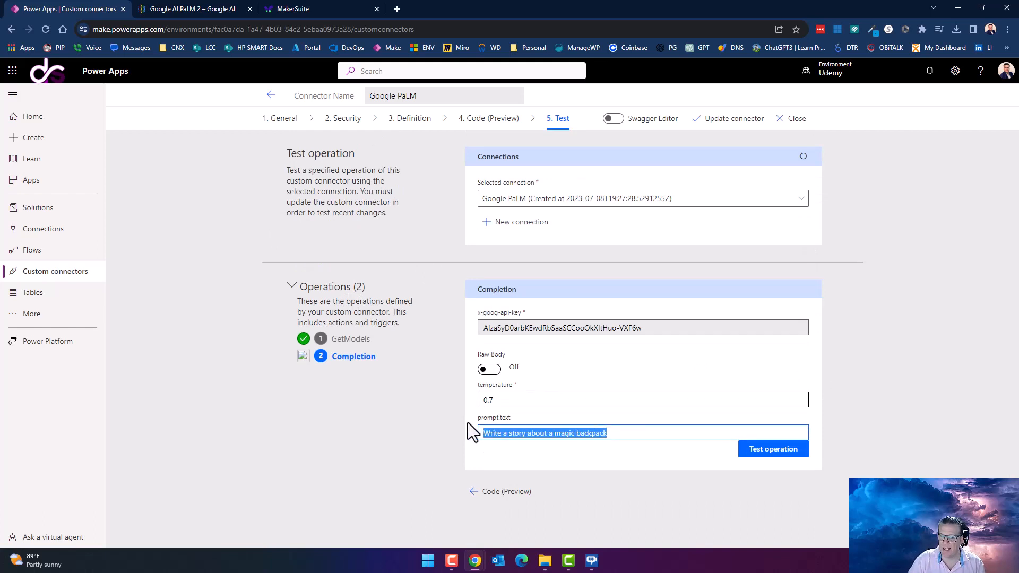
click(769, 450)
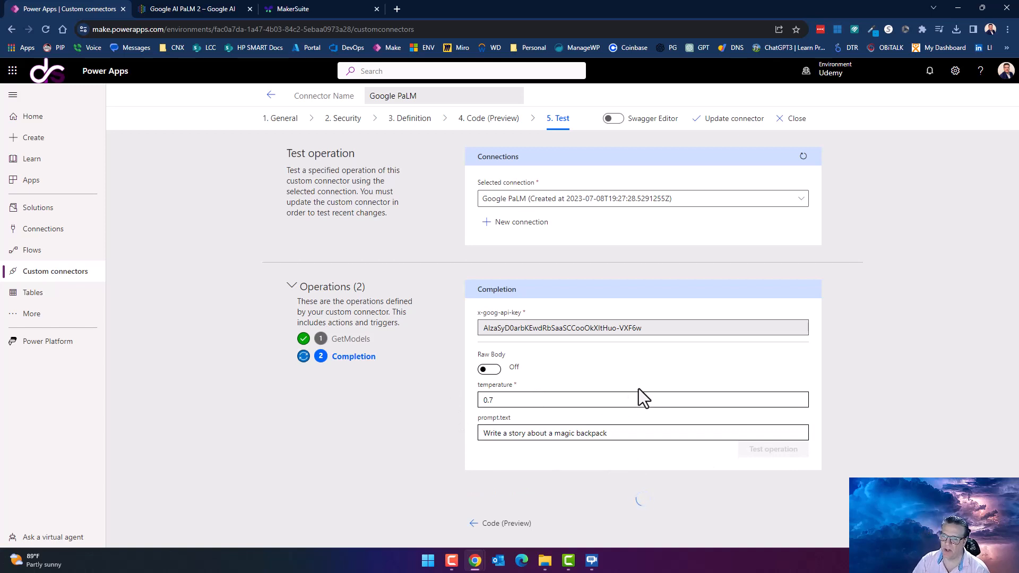
scroll(575, 391, down, 5)
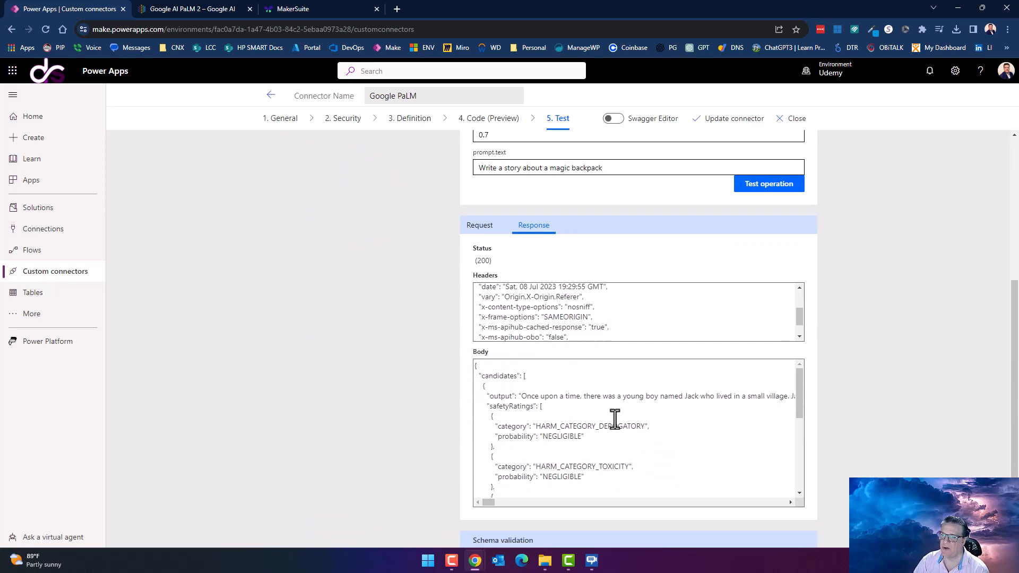
scroll(614, 418, up, 1)
scroll(572, 380, up, 4)
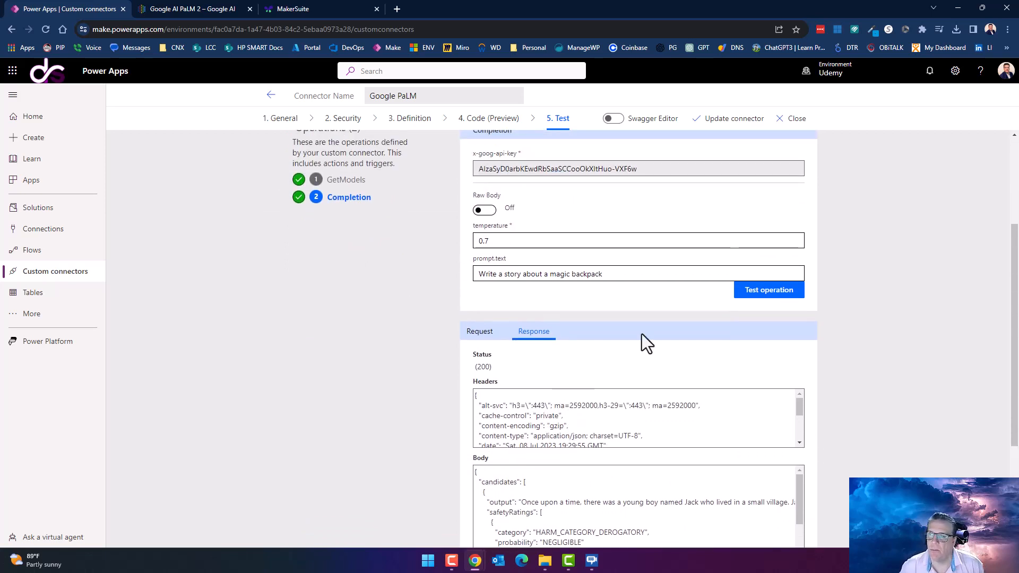
scroll(653, 263, up, 2)
scroll(653, 263, up, 1)
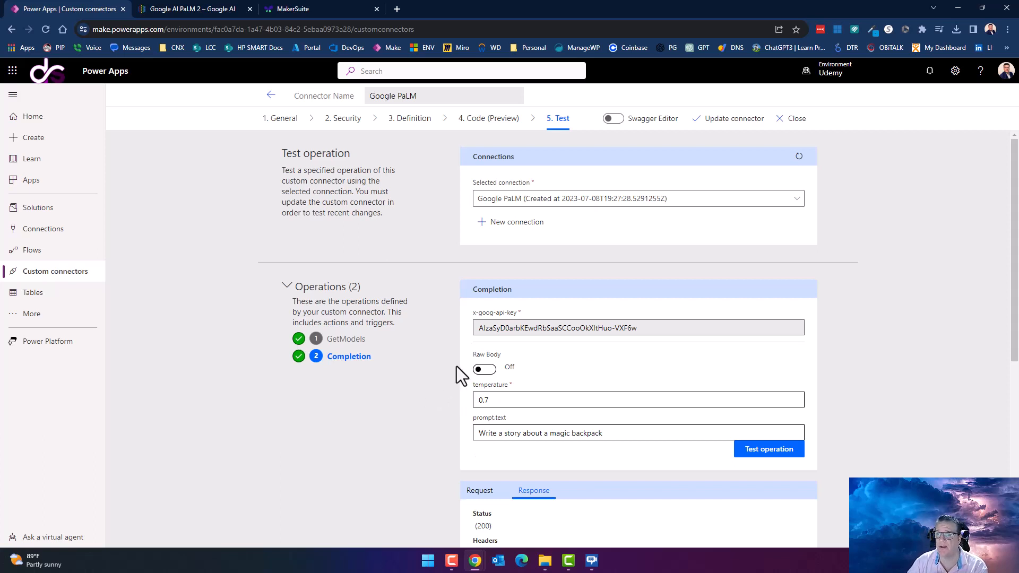
Examine the Completion operation's API key, temperature and prompt.text parameters along with its response body.
scroll(530, 373, down, 1)
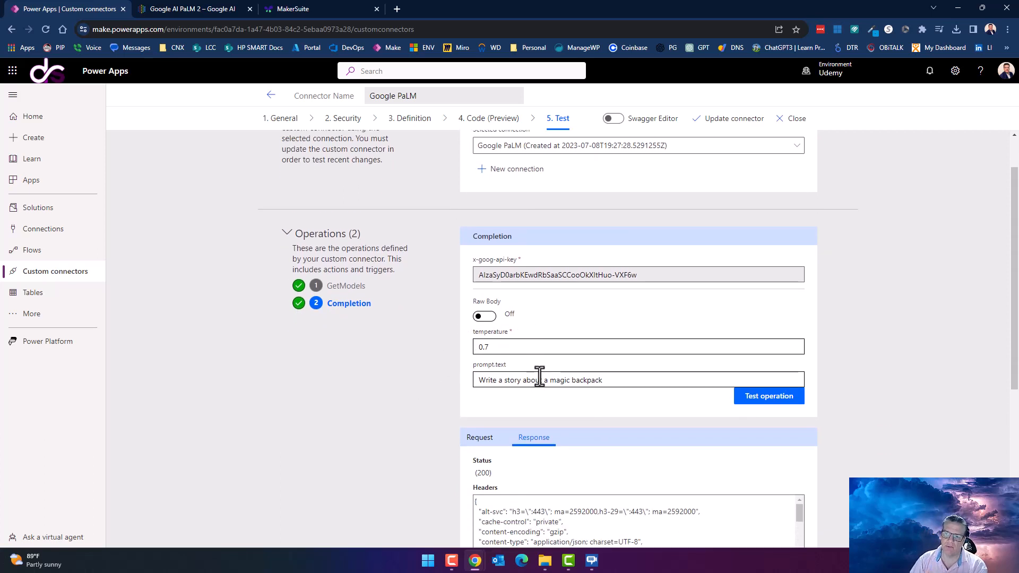
scroll(540, 375, up, 1)
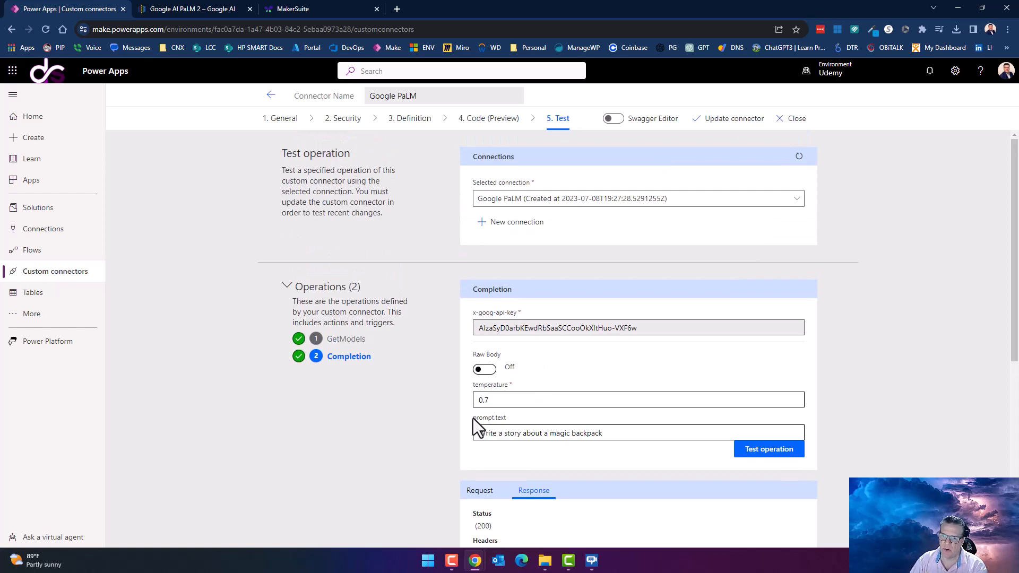
click(514, 419)
click(506, 419)
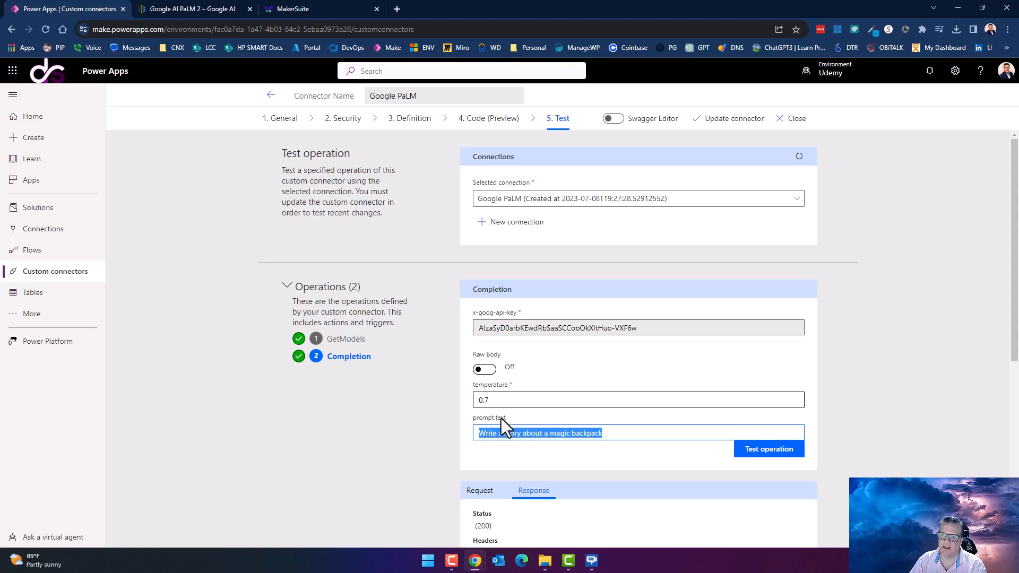
click(501, 419)
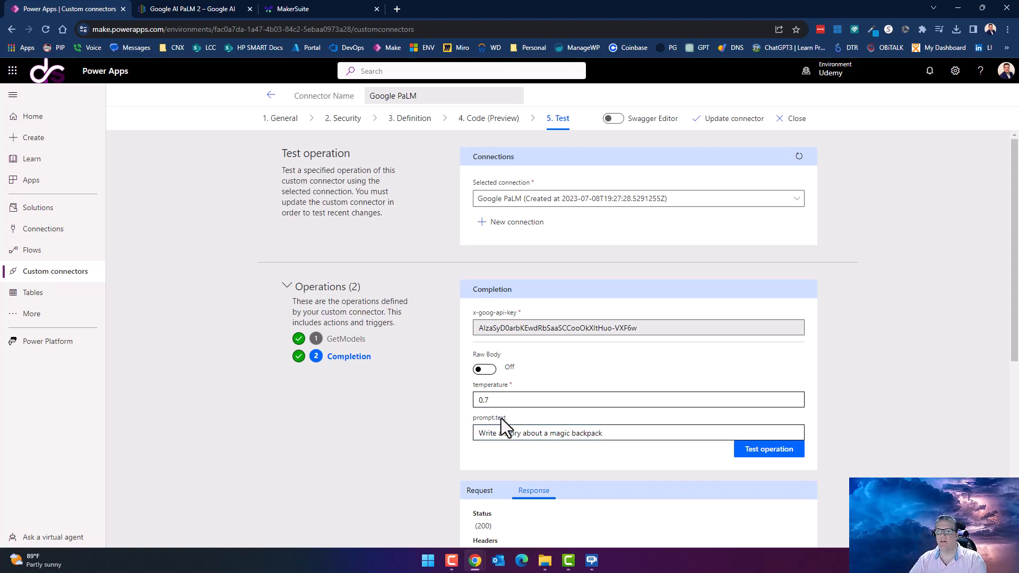
scroll(580, 409, down, 6)
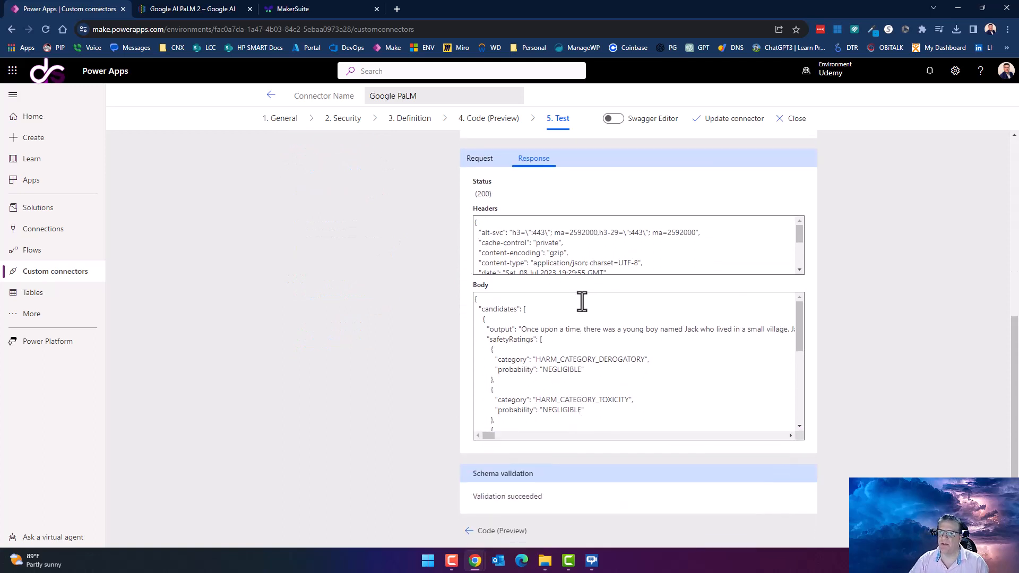
scroll(579, 305, up, 2)
scroll(581, 313, up, 4)
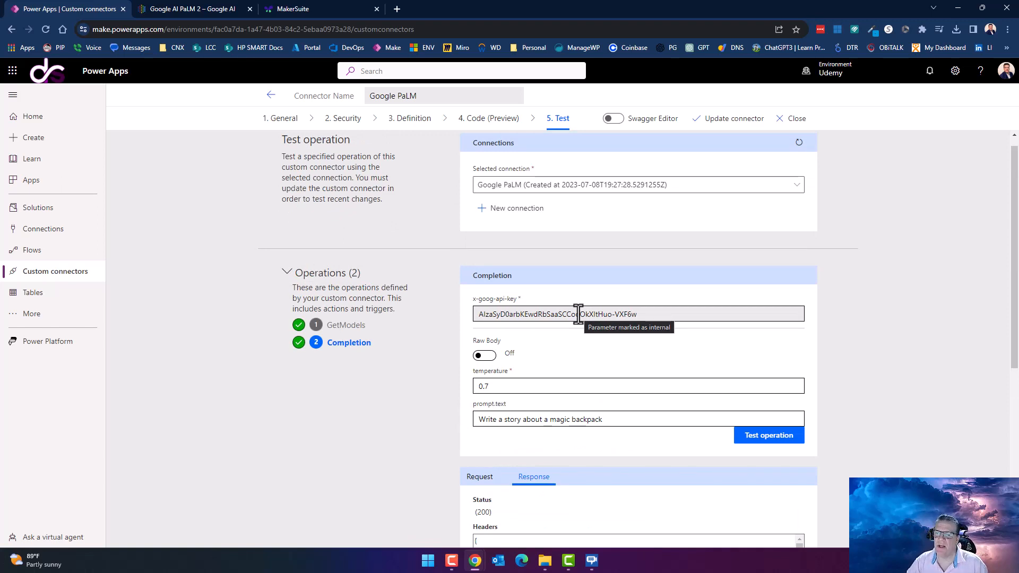
Close the Google PaLM connector and switch to the GitHub repository page in the other browser window.
scroll(632, 321, up, 1)
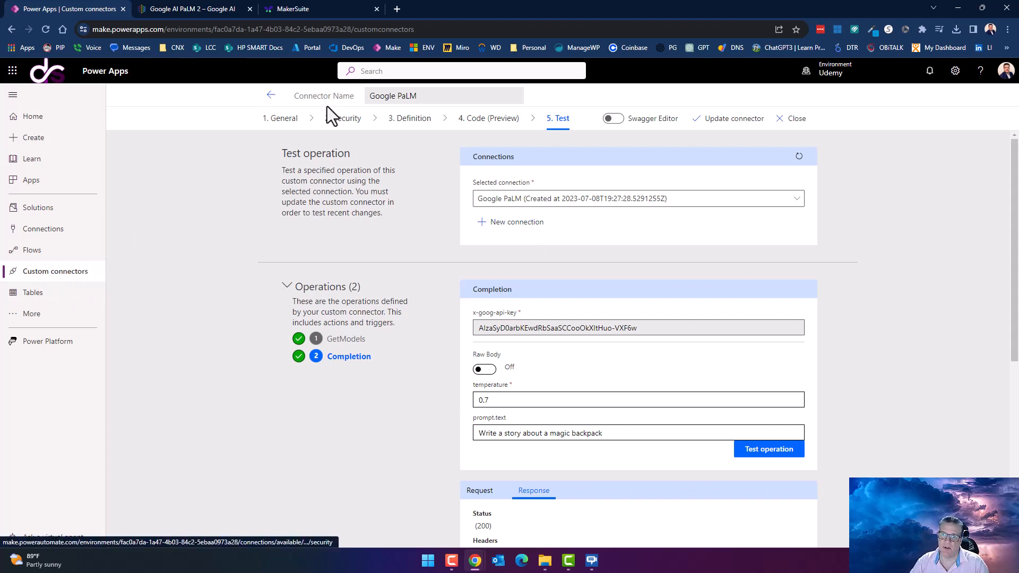
click(792, 118)
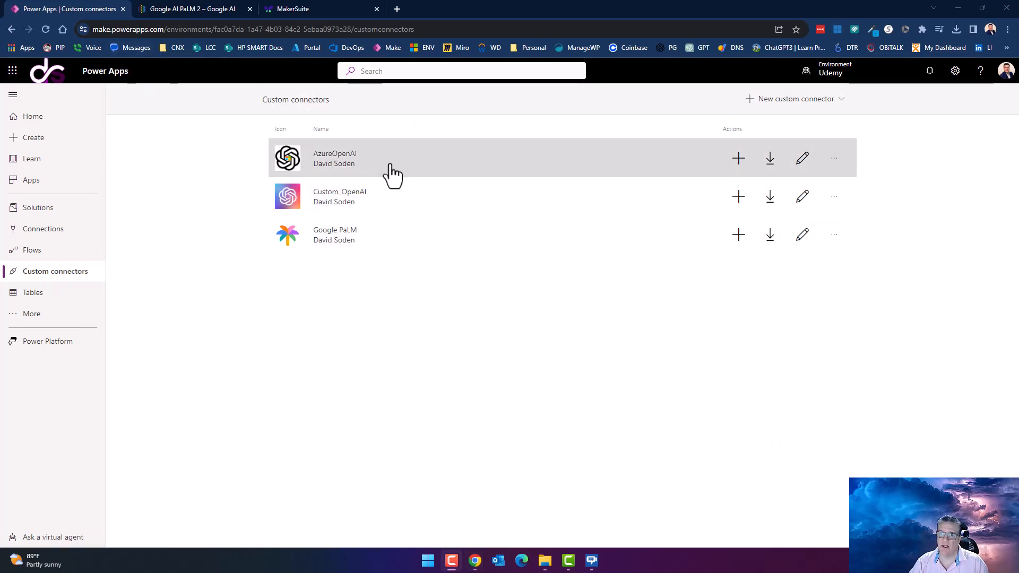
key(alt+Tab)
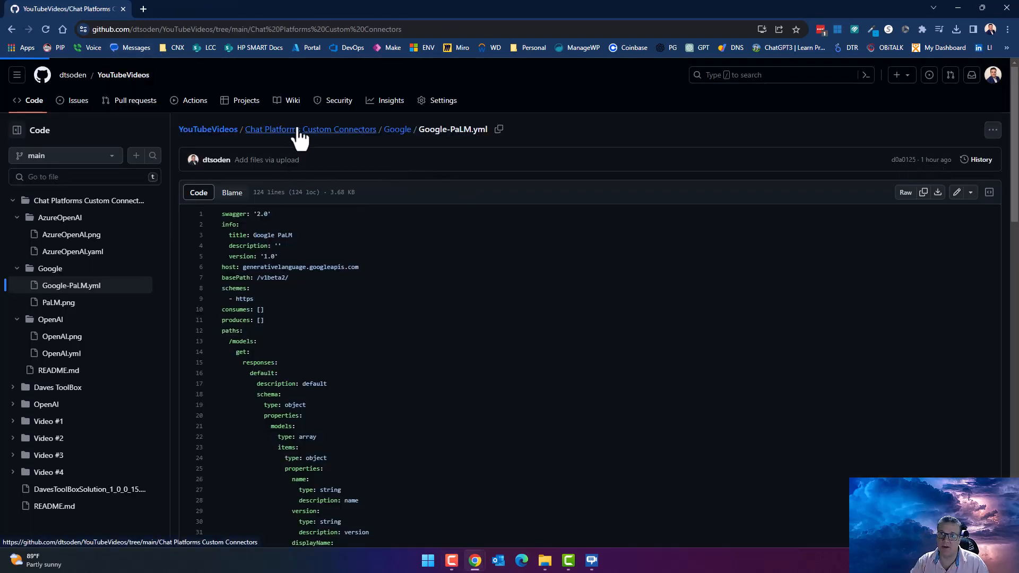
View the repository's Chat Platforms Custom Connectors folder and return to the Power Apps window.
click(298, 136)
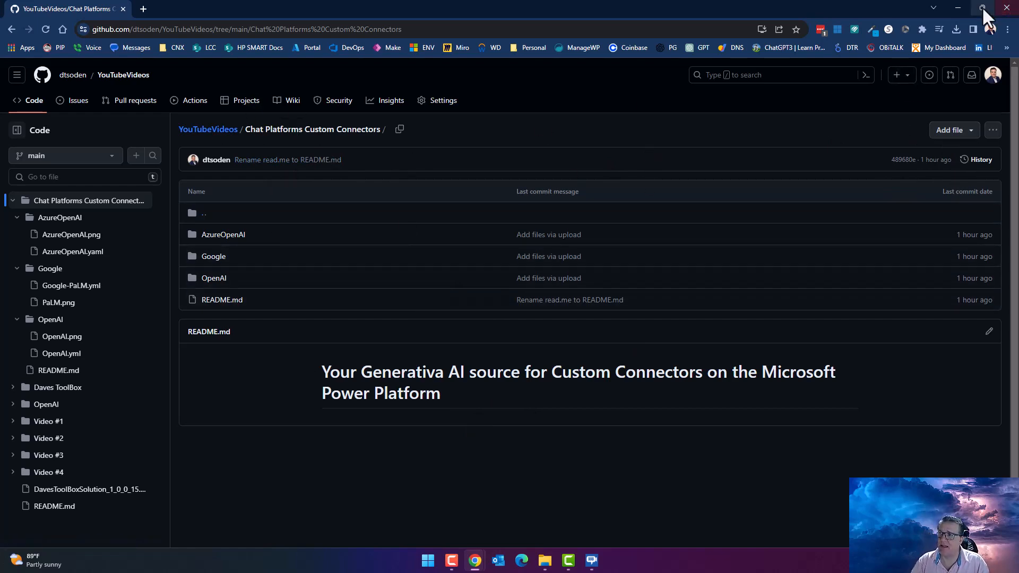
click(959, 8)
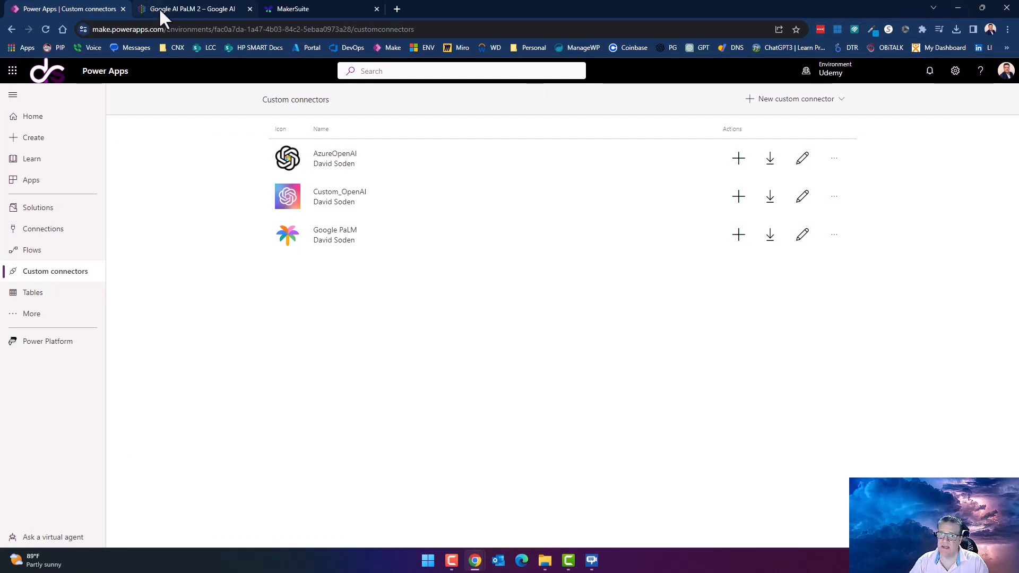
Create a blank canvas app named Google PaLM in Tablet format and skip the Studio welcome dialog.
click(38, 179)
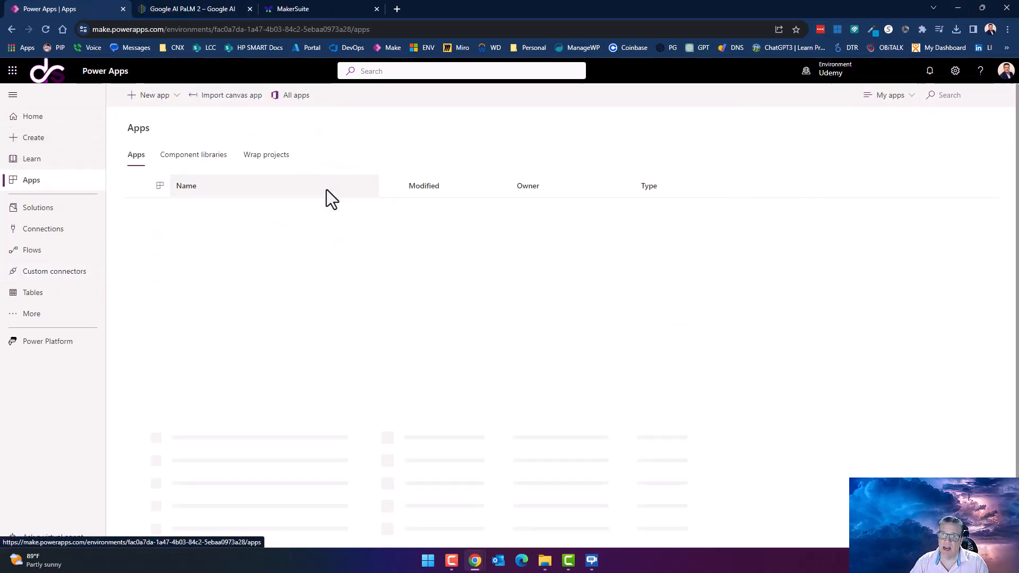
click(162, 101)
click(148, 116)
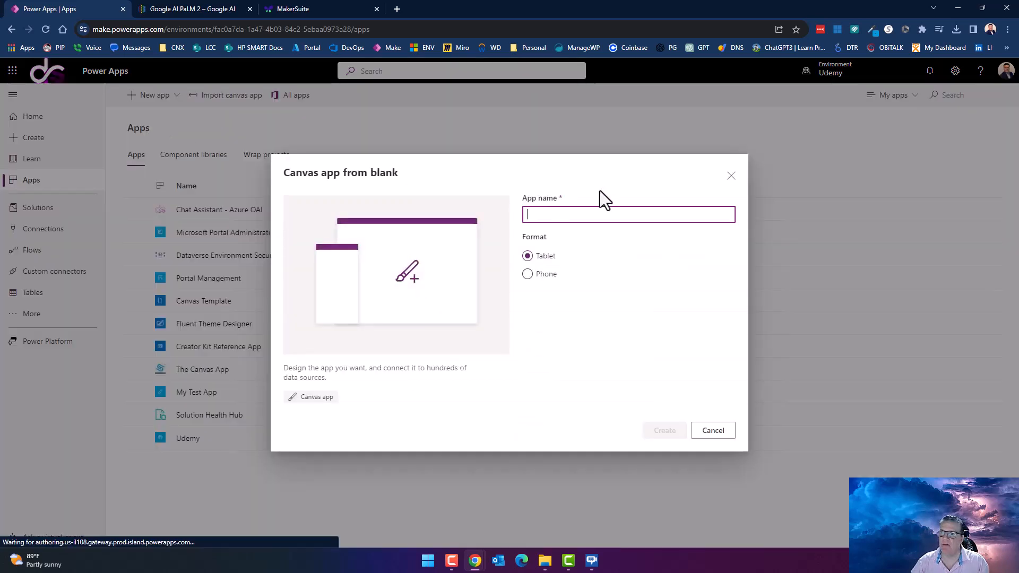
text(Goorl)
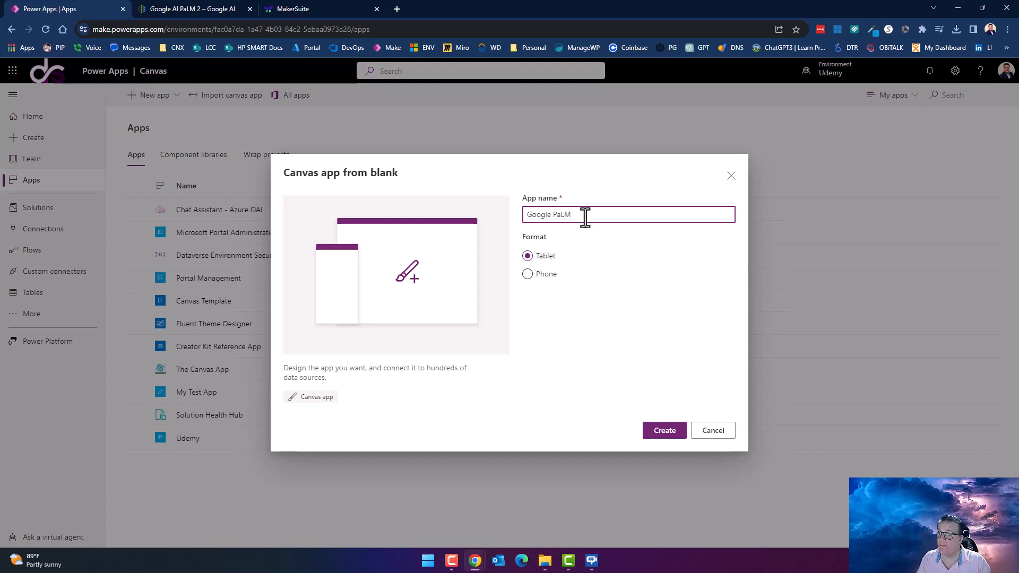
click(672, 432)
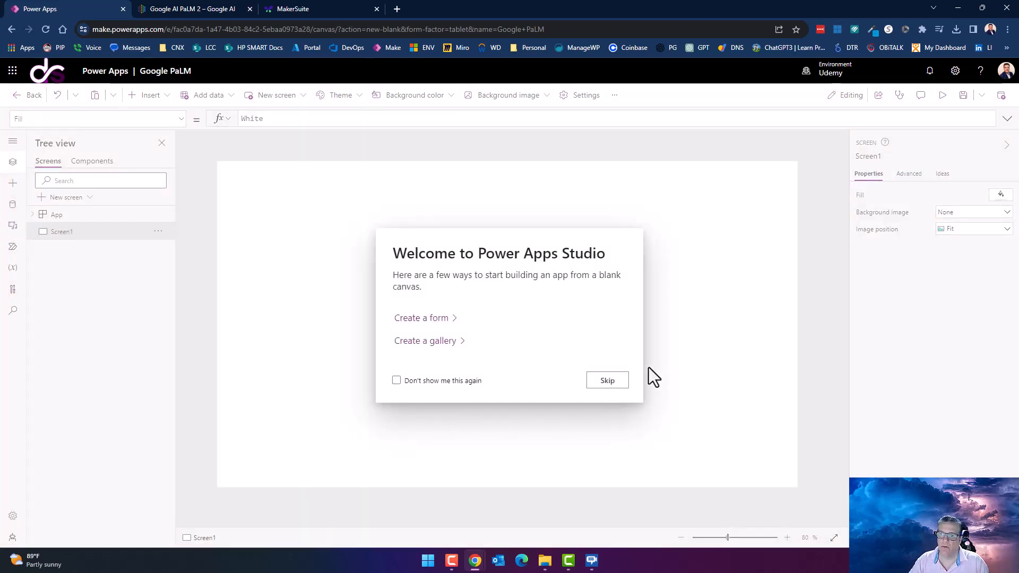
click(605, 381)
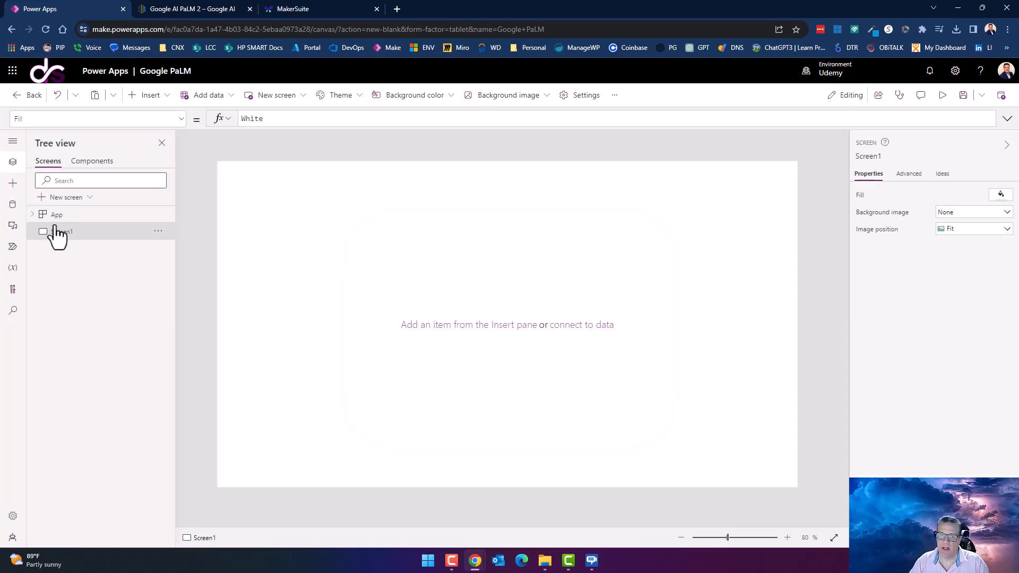
Add the existing Google PaLM connection to the app as a data source.
click(13, 205)
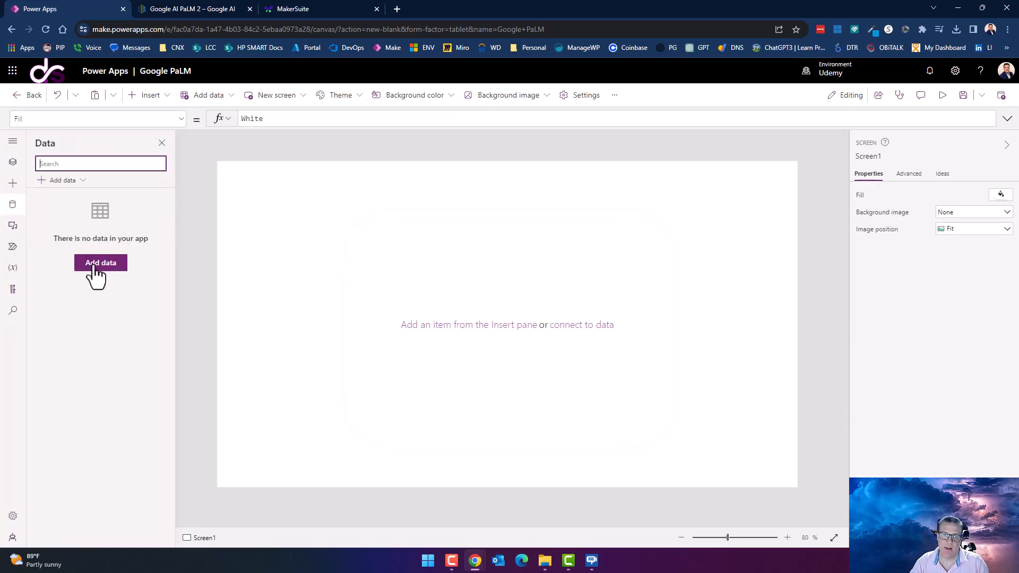
click(56, 181)
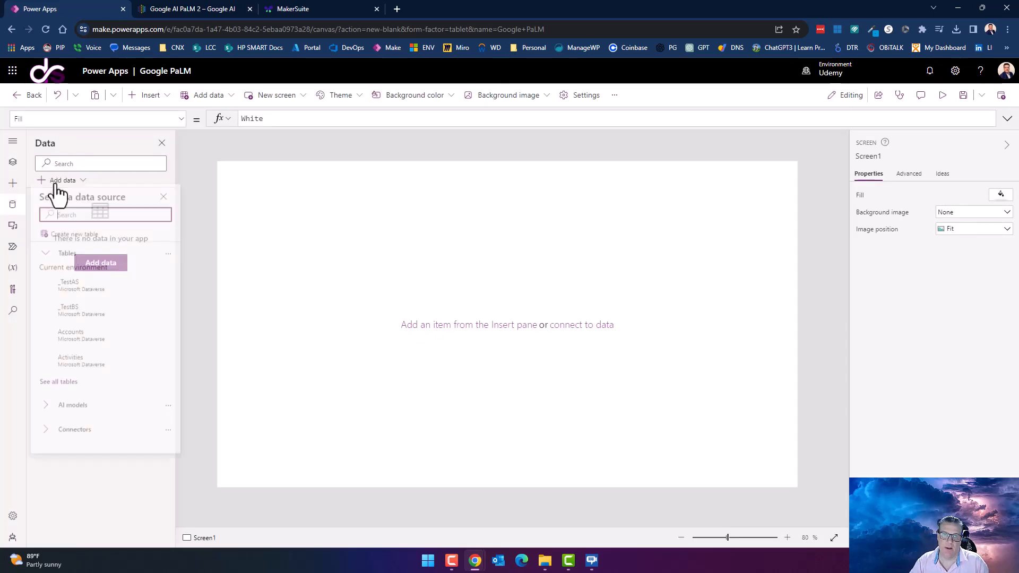
click(85, 431)
scroll(91, 425, down, 3)
click(80, 342)
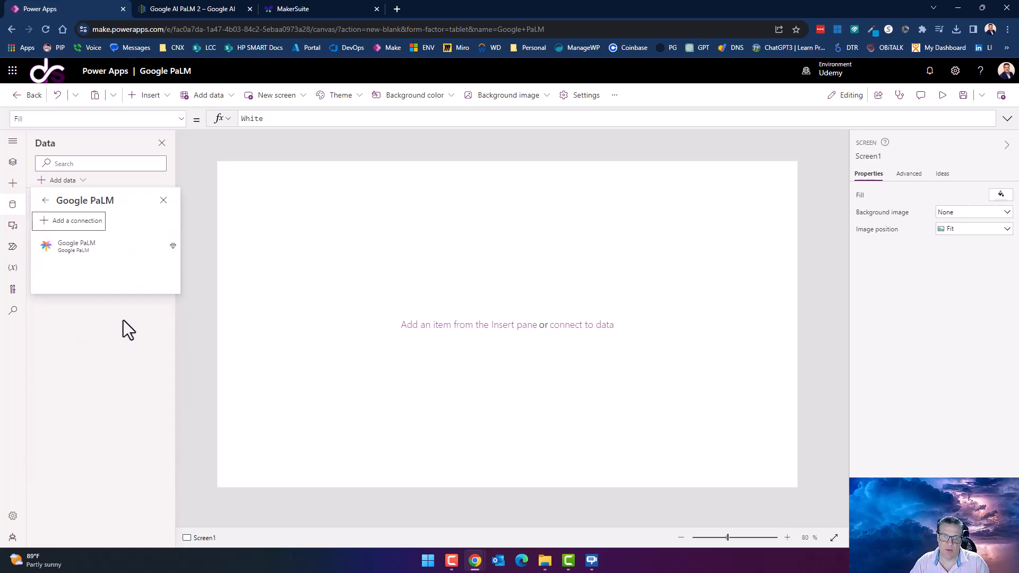
click(83, 247)
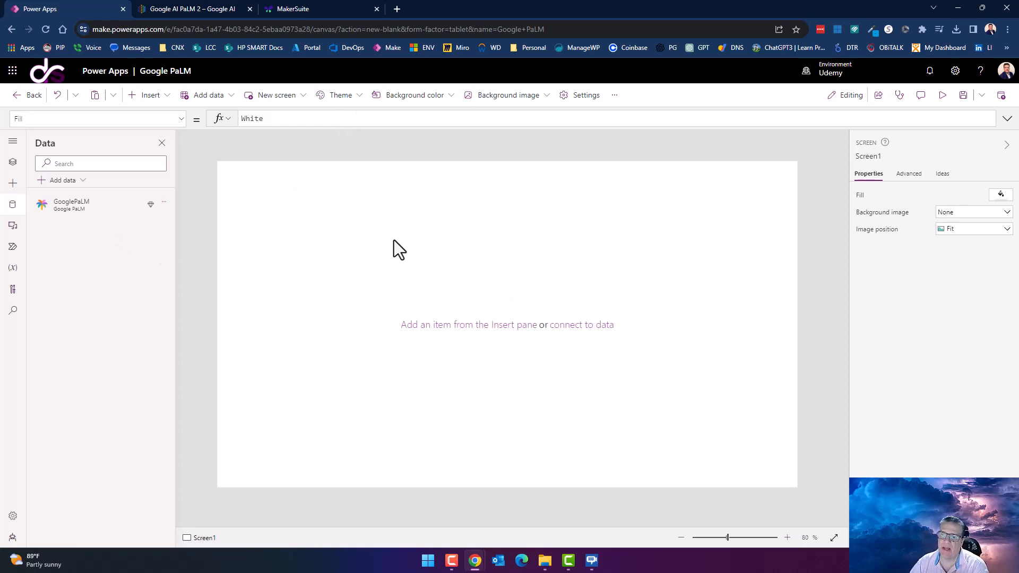
Insert a text input near the screen's upper edge at X 120, Y 112, about 860 wide and 40 high.
click(152, 96)
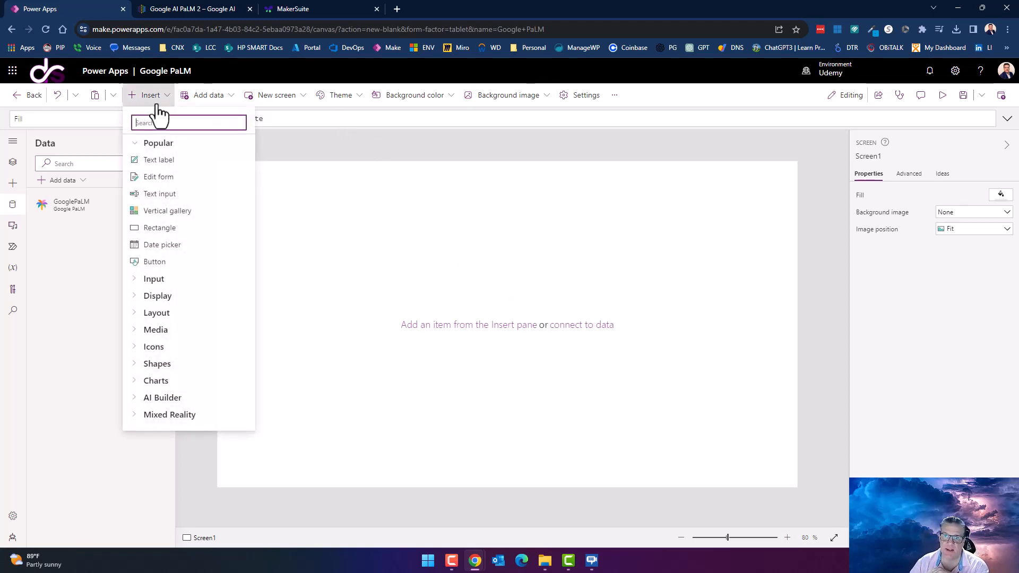
click(163, 195)
drag(309, 187, 750, 202)
scroll(405, 223, up, 3)
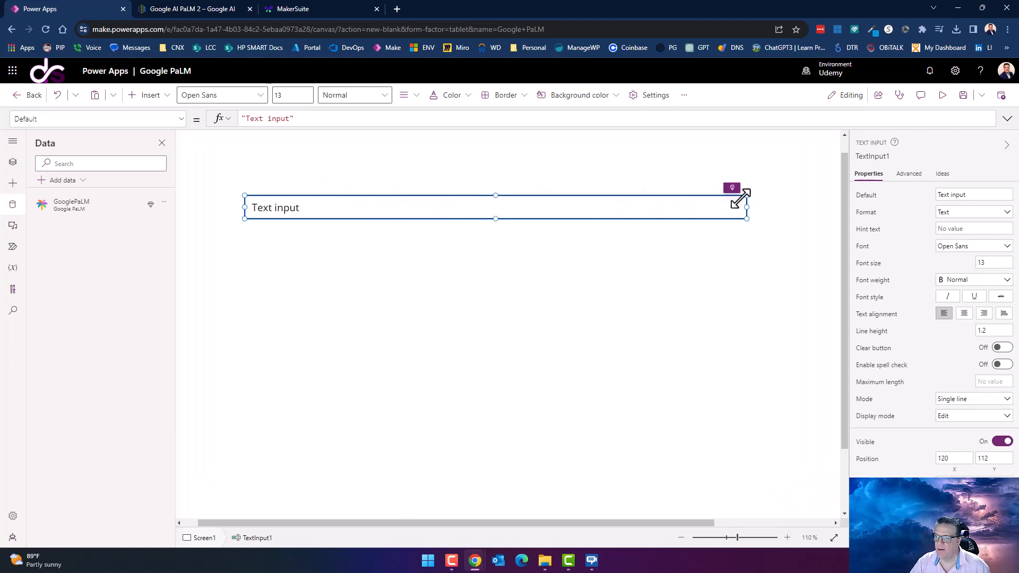
scroll(644, 295, down, 4)
scroll(644, 318, down, 1)
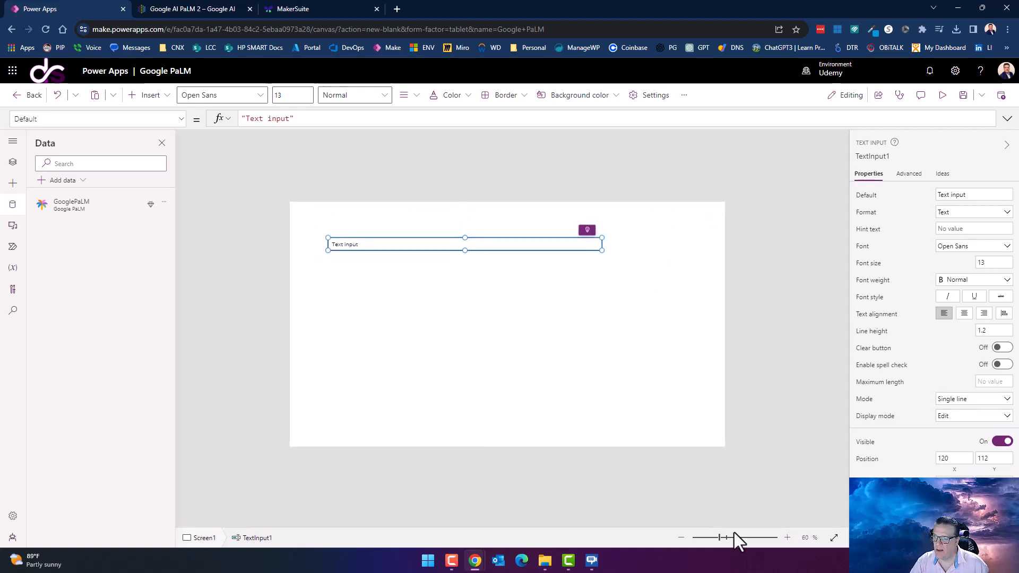
Insert a button just right of the text input, aligned with it at about X 1020, Y 112.
click(142, 96)
click(153, 262)
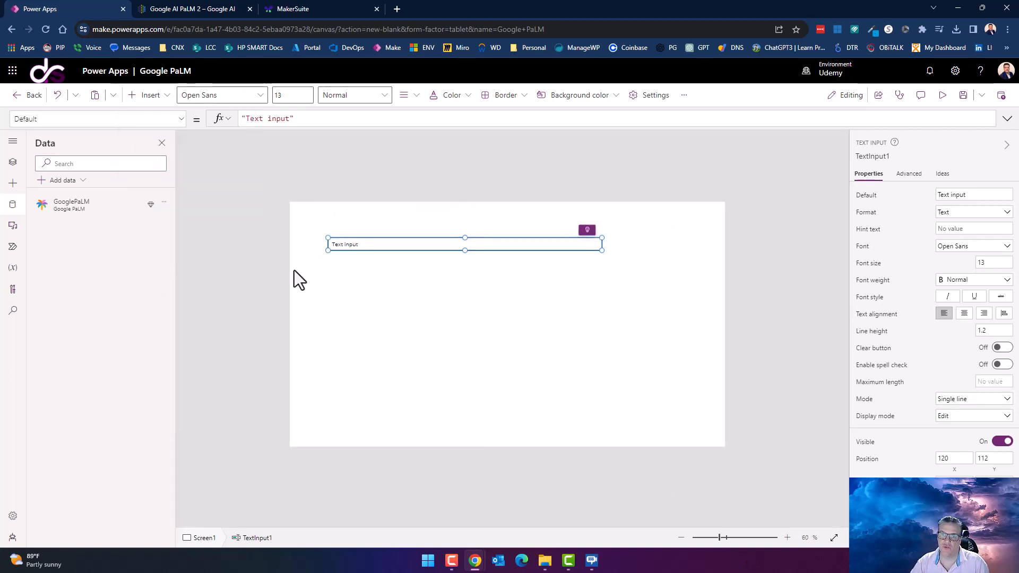
drag(309, 221, 635, 253)
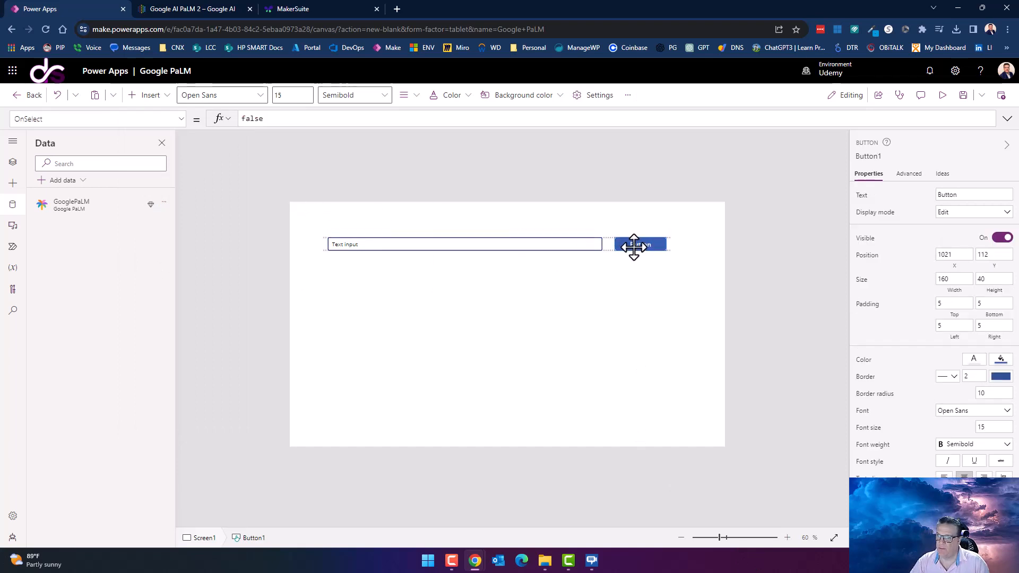
Insert a text label below the text input and enlarge it to about 1060 wide and 476 high.
click(155, 101)
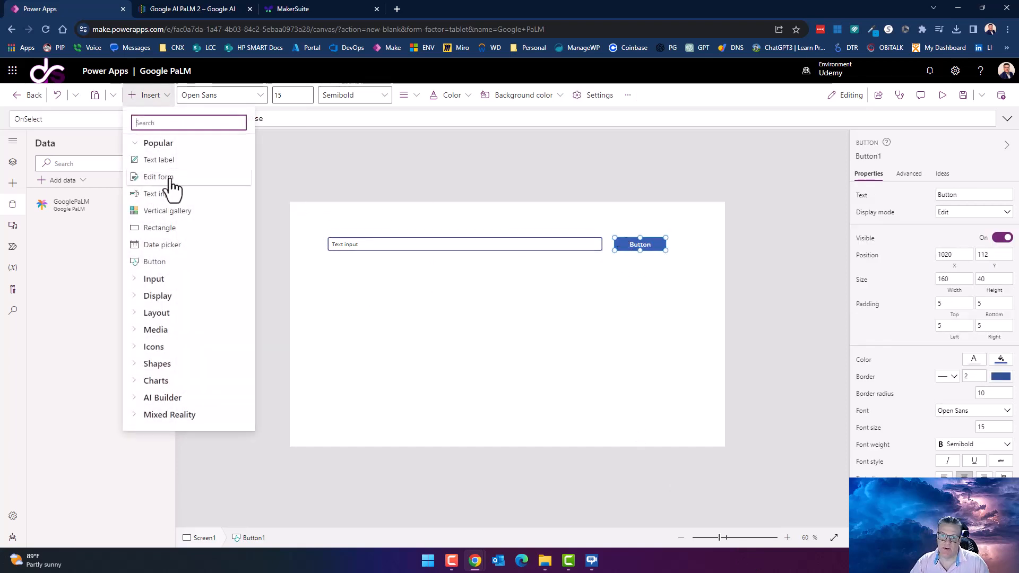
click(166, 161)
drag(350, 228, 349, 417)
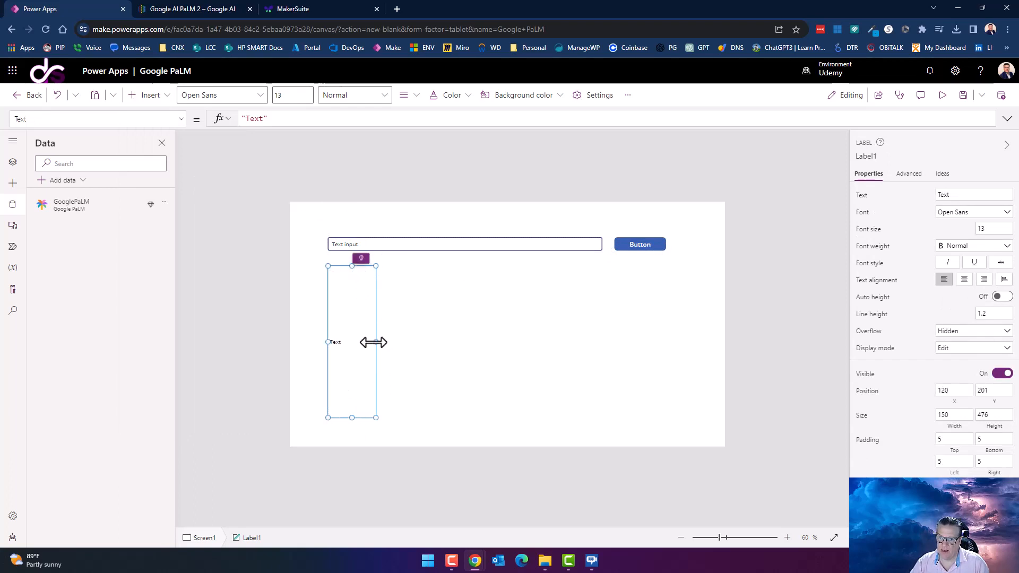
drag(375, 342, 663, 352)
click(710, 377)
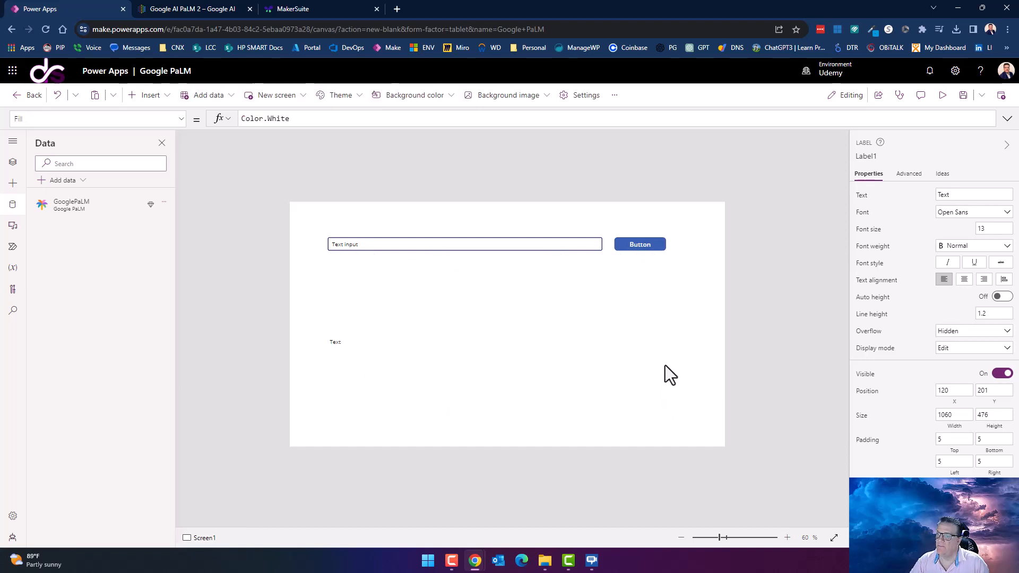
Set the large label's vertical alignment to Top and its overflow to Scroll.
click(600, 352)
scroll(951, 430, down, 2)
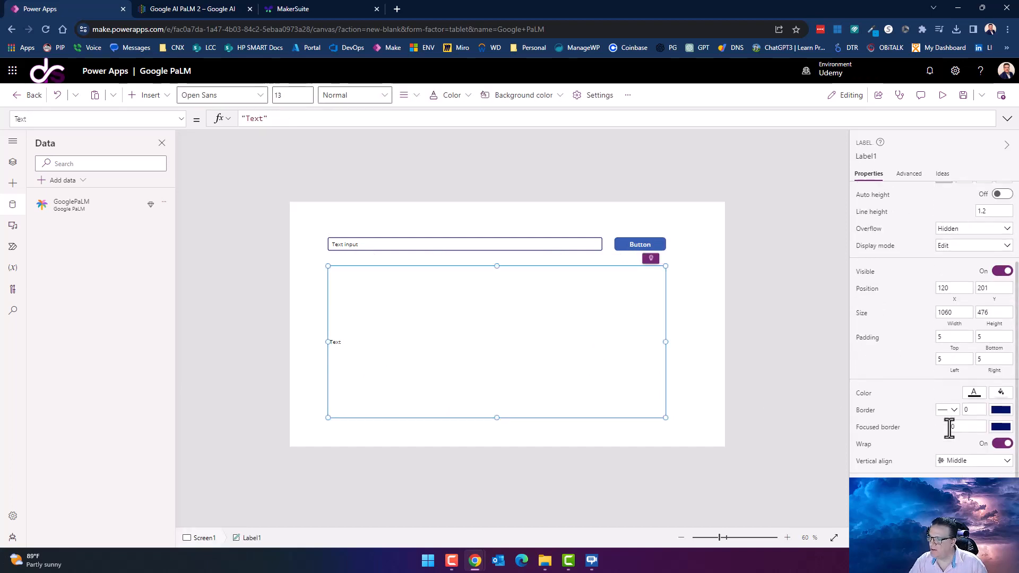
click(958, 470)
click(951, 468)
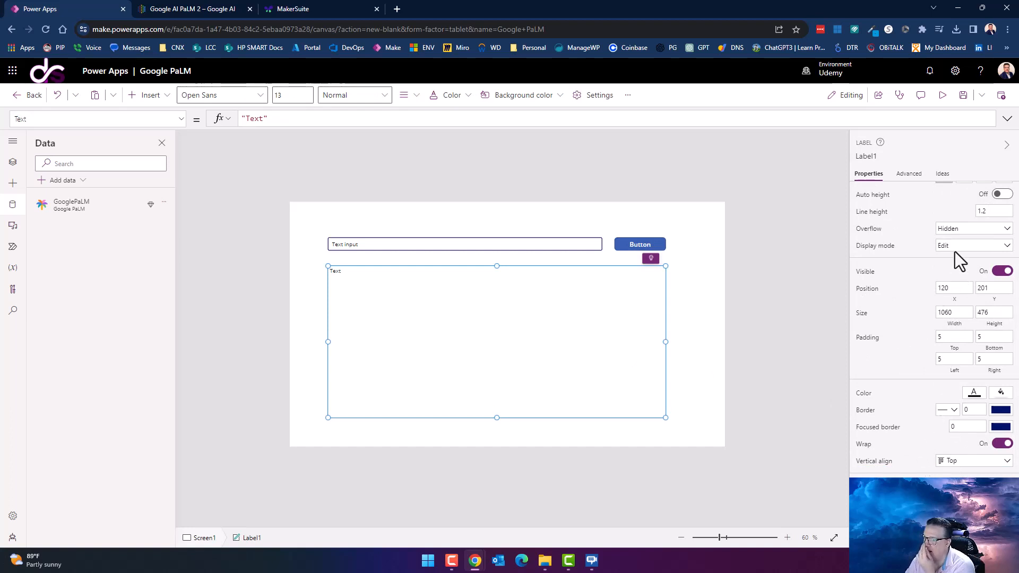
click(947, 239)
click(940, 254)
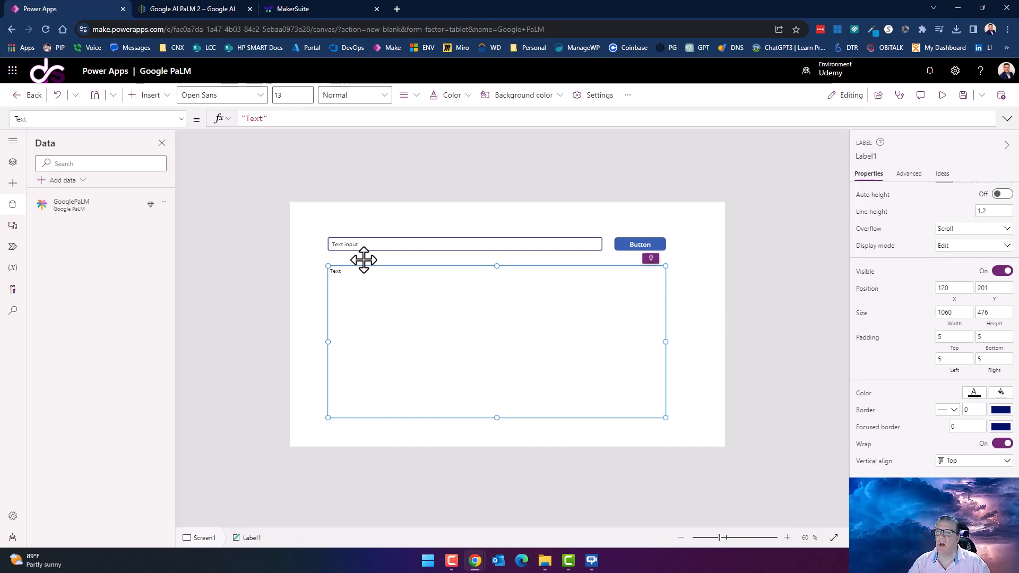
Clear the text input's Default value to an empty string.
click(351, 244)
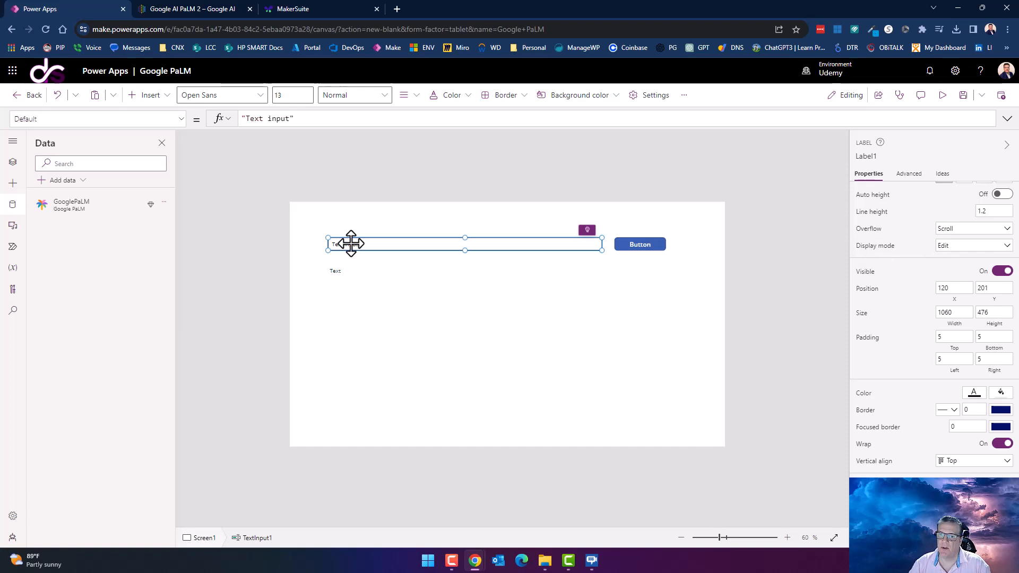
double_click(279, 118)
key(BackSpace)
key(BackSpace)
key(BackSpace)
key(BackSpace)
key(BackSpace)
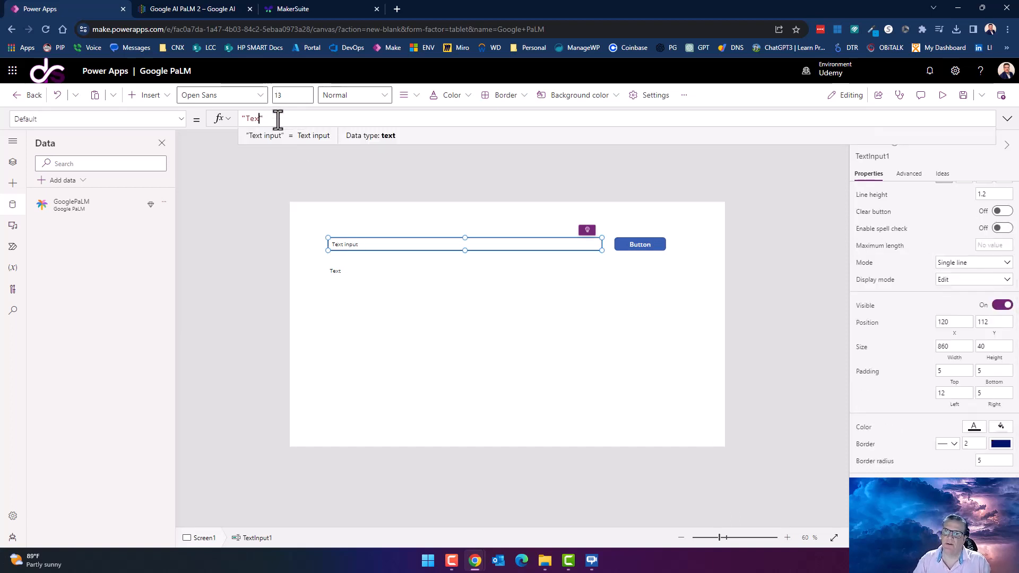
key(BackSpace)
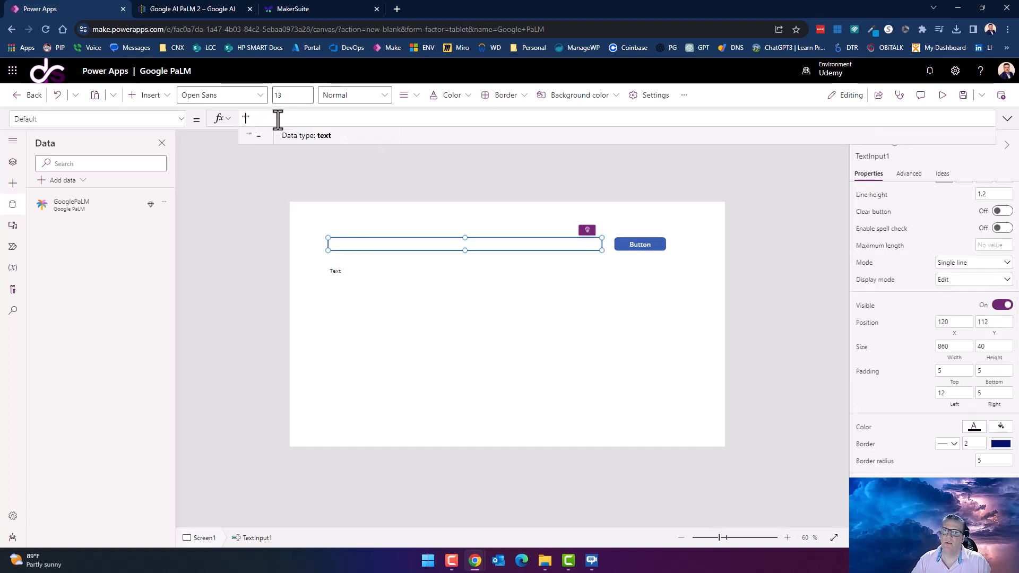
Open the Google PaLM custom connector's test page in a new browser tab and copy the Completion operation's prompt text.
click(397, 9)
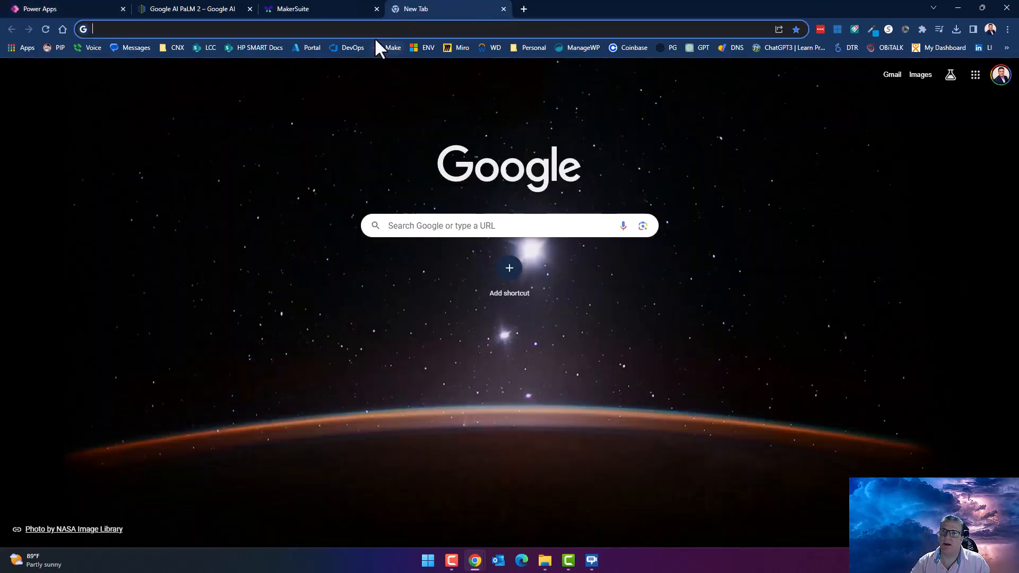
click(386, 51)
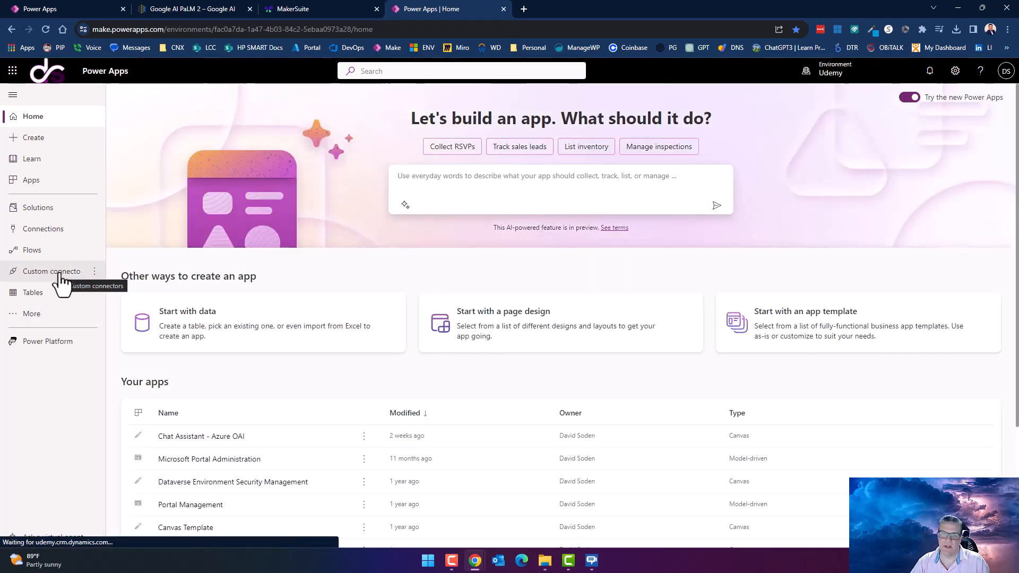
click(62, 281)
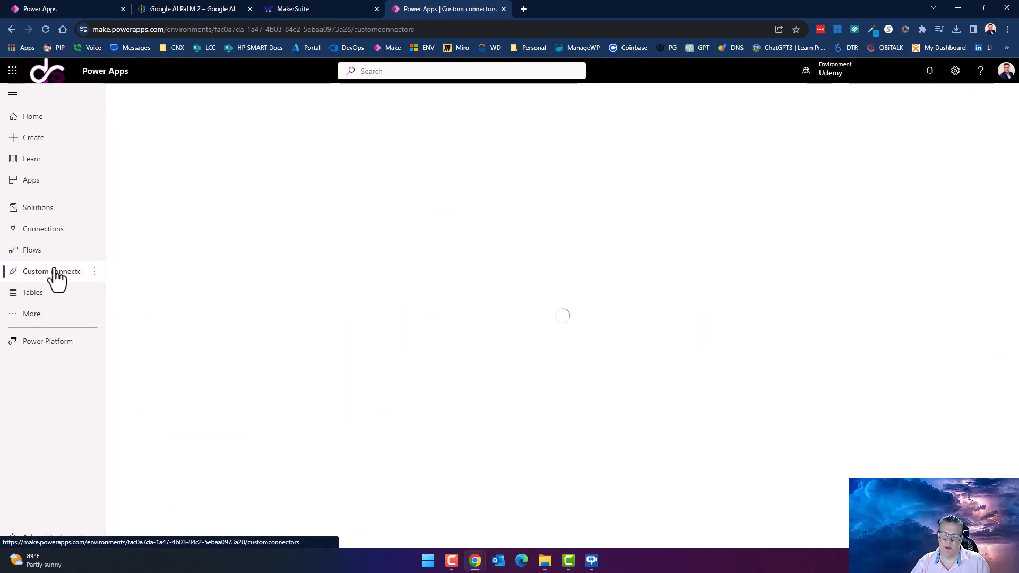
click(802, 233)
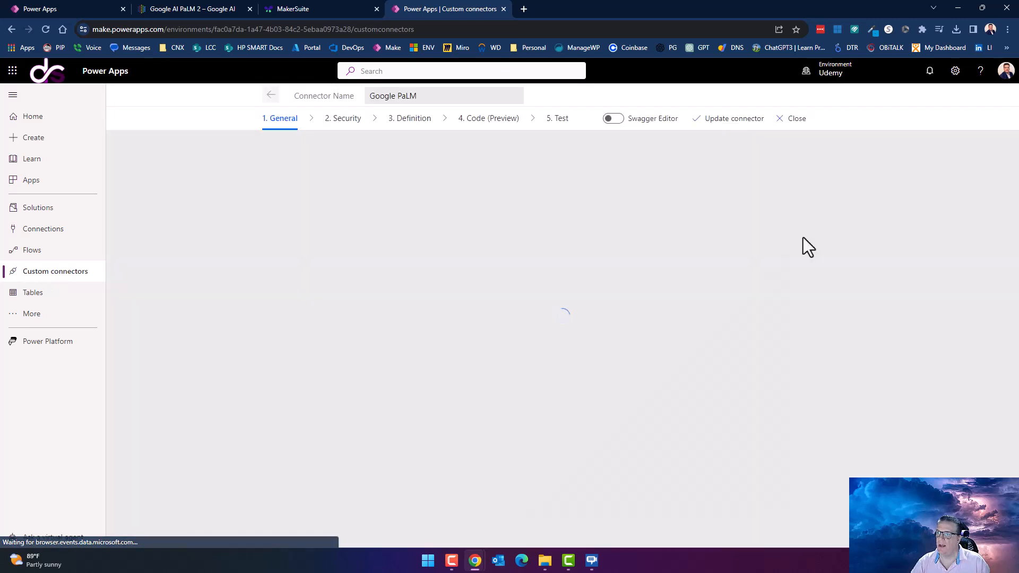
click(558, 120)
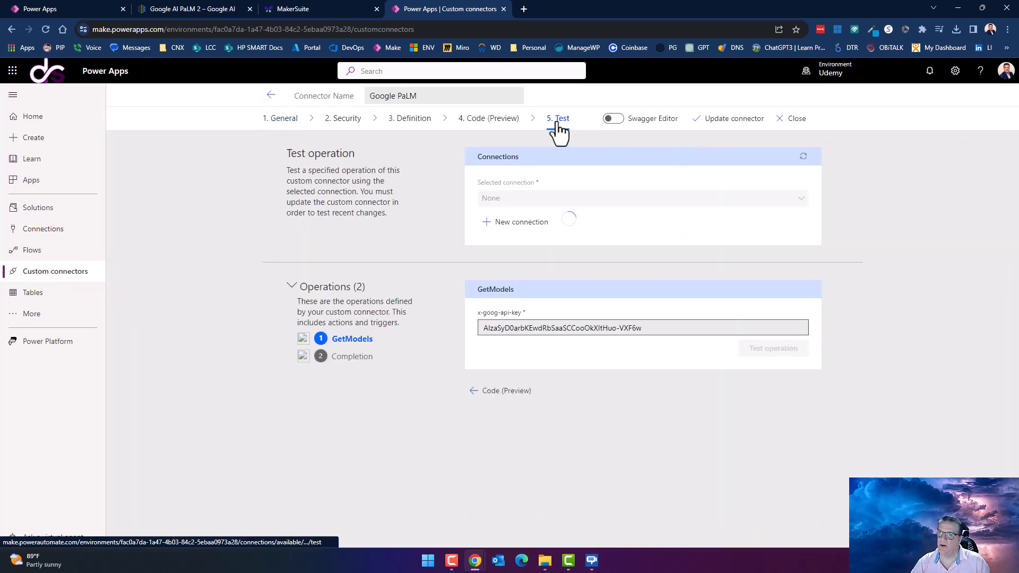
click(364, 357)
drag(612, 433, 396, 431)
key(ctrl+c)
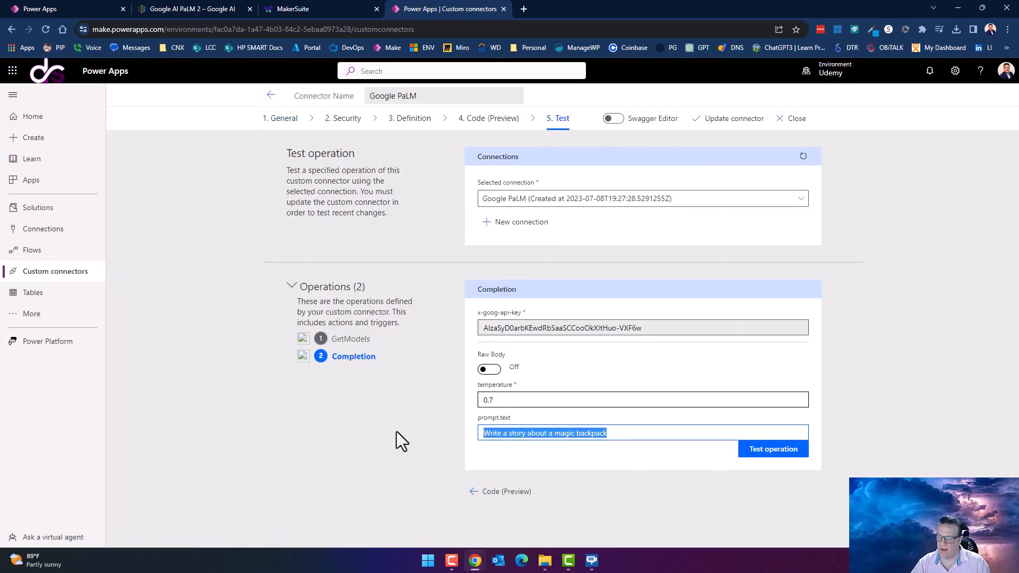
Return to the app editor and set the text input's Default to "Write a story about a magic backpack".
click(196, 9)
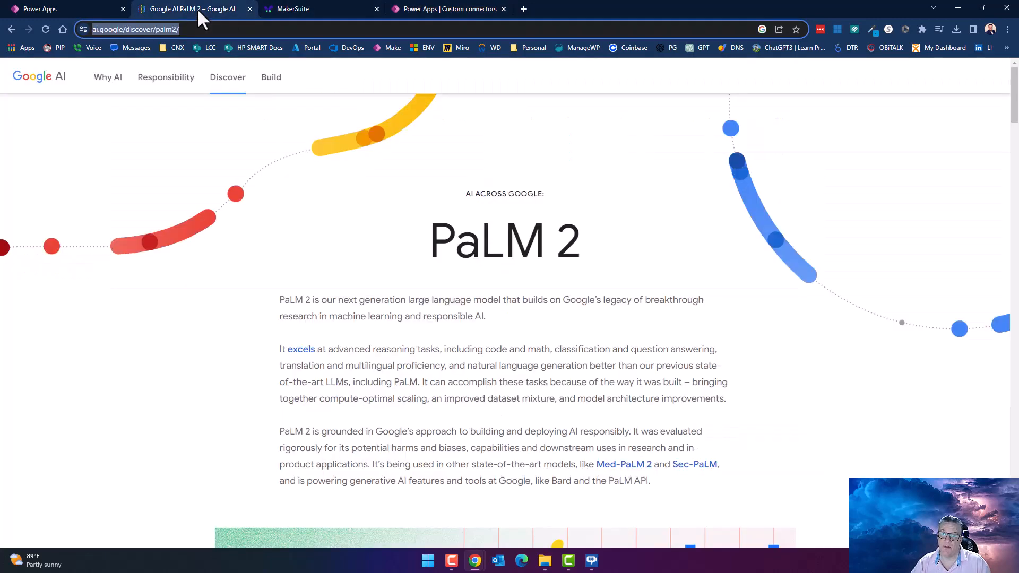
click(307, 9)
click(32, 8)
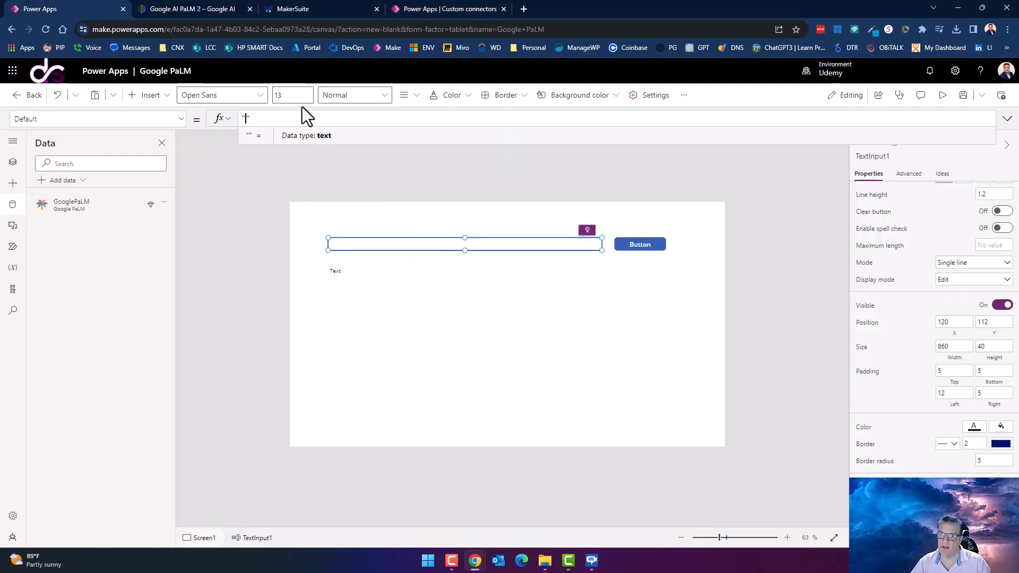
key(ctrl+v)
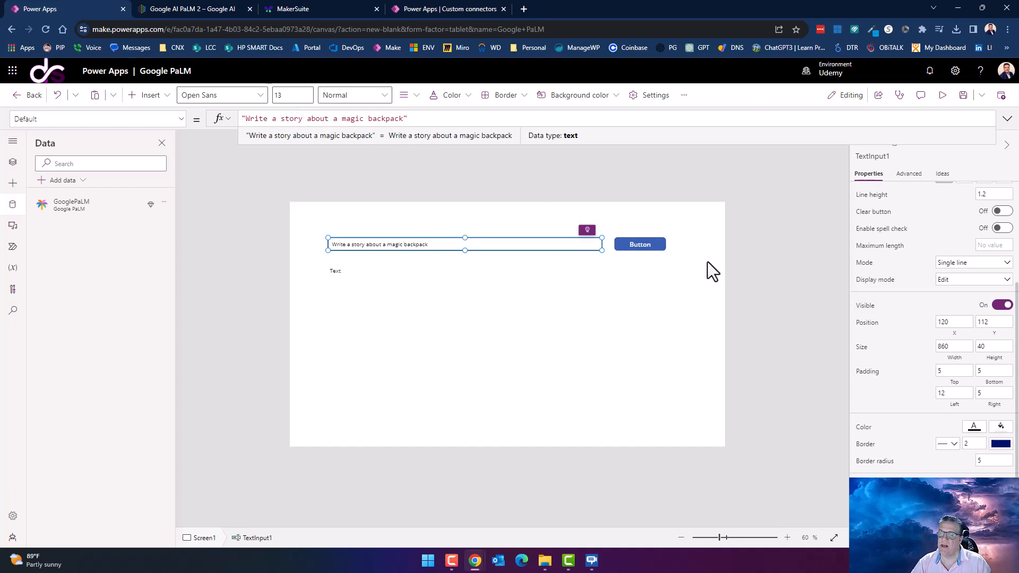
Replace the button's OnSelect value with a call to GooglePaLM.Completion.
click(649, 248)
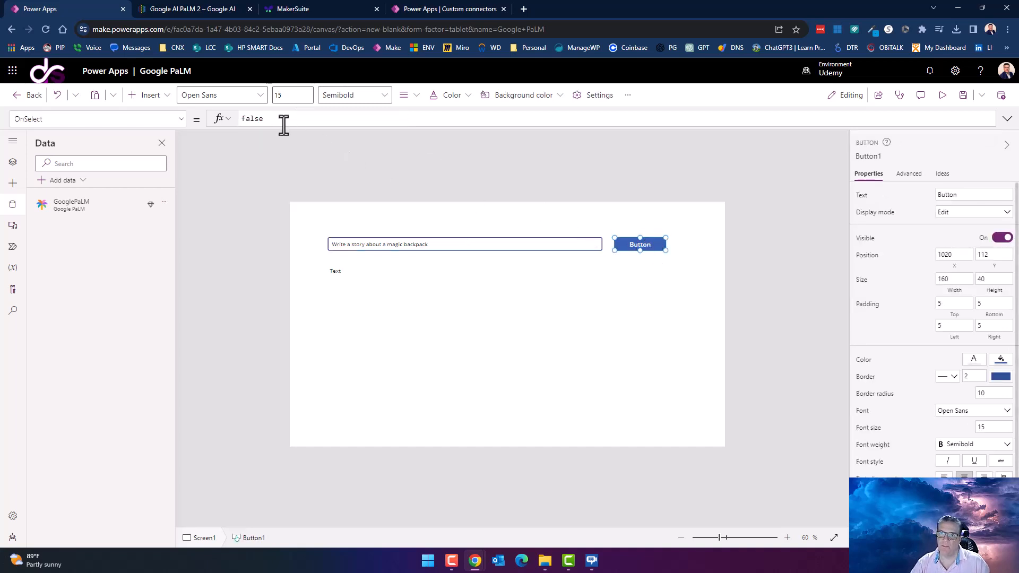
drag(285, 119, 114, 126)
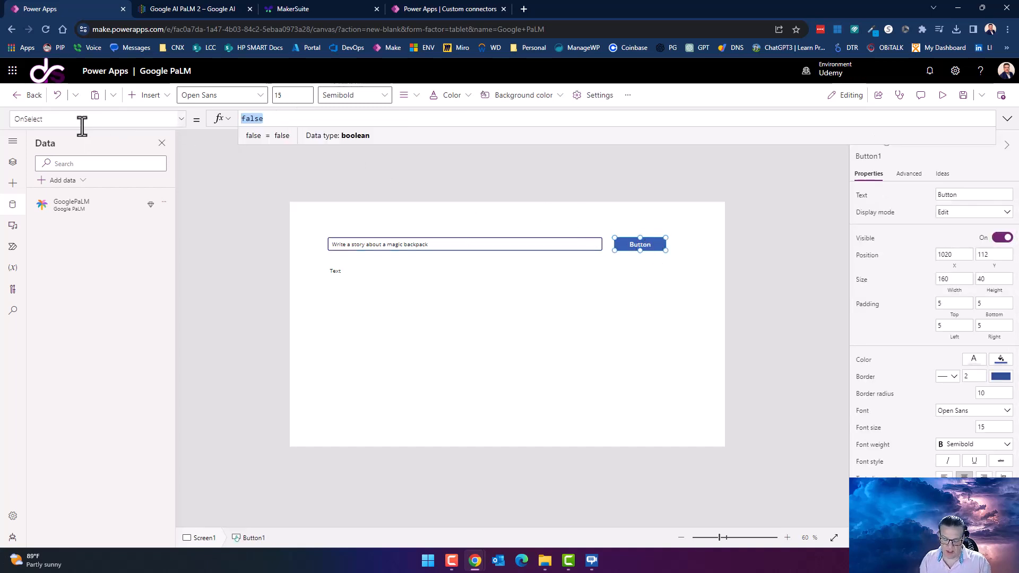
text(Goo)
key(Down)
key(Down)
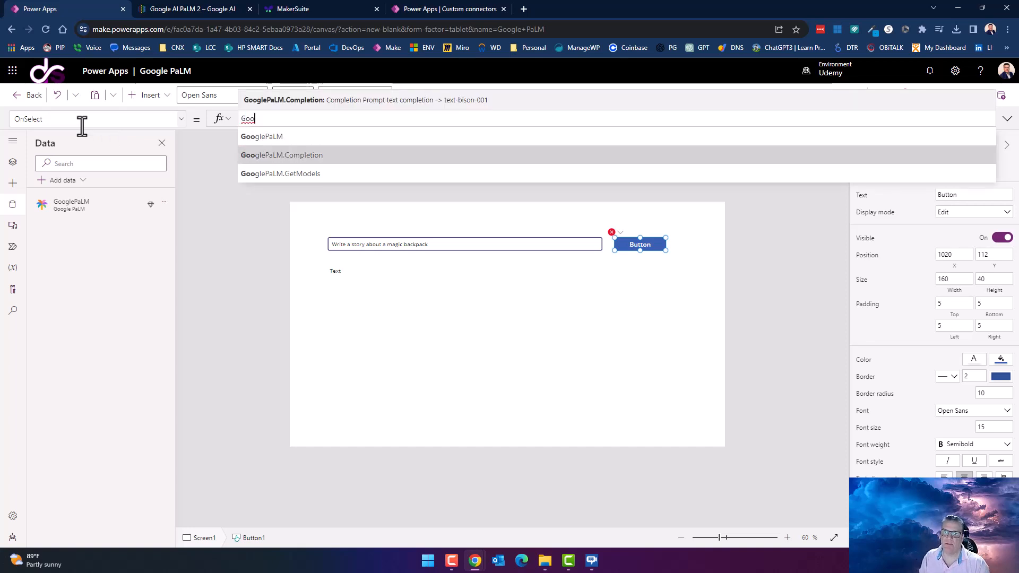
key(Tab)
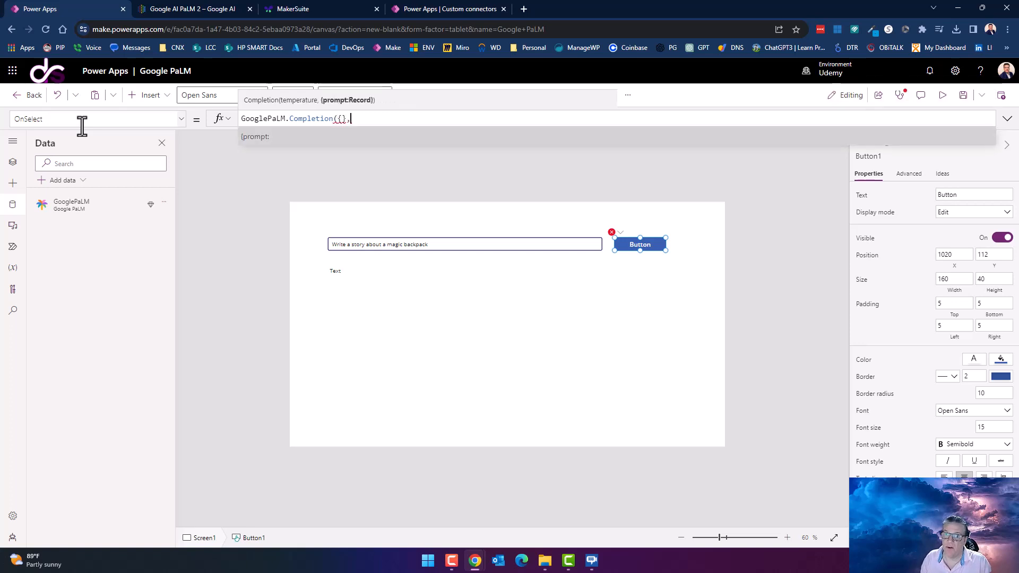
text({prompt:)
key(Left)
key(Left)
key(Left)
key(Left)
key(Left)
key(Left)
key(Left)
key(Left)
key(Left)
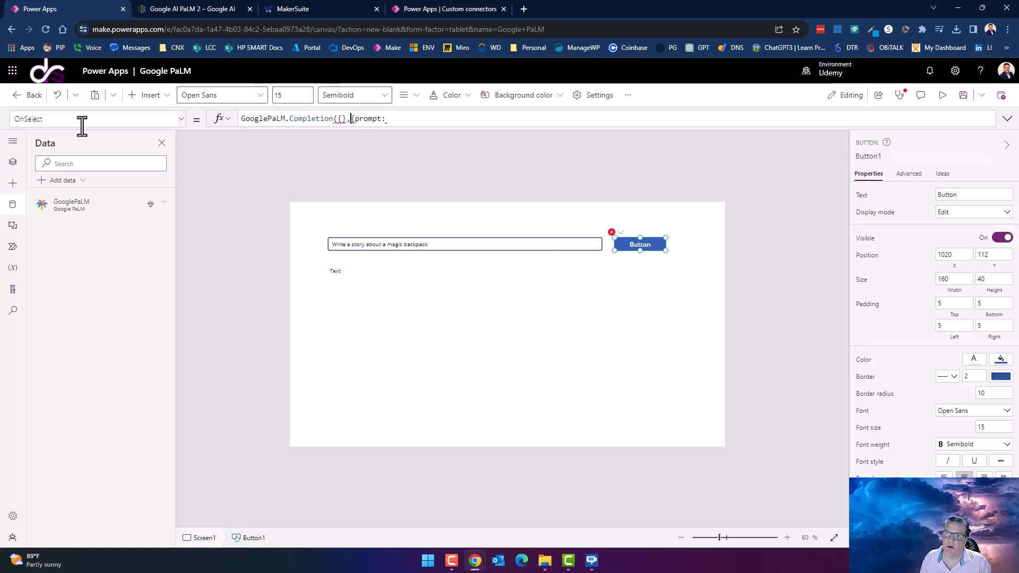
key(BackSpace)
key(BackSpace)
key(BackSpace)
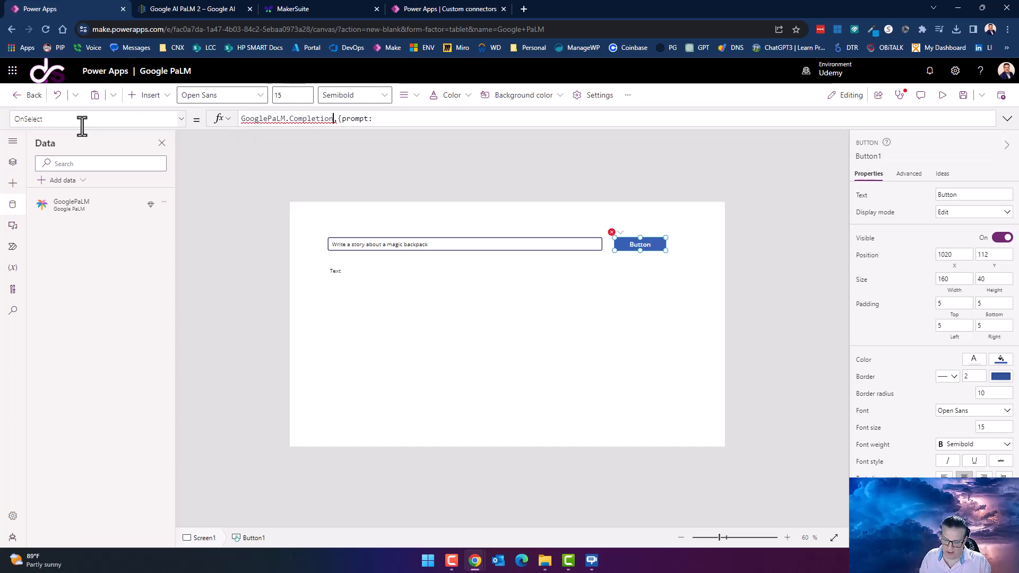
key(shift+End)
key(BackSpace)
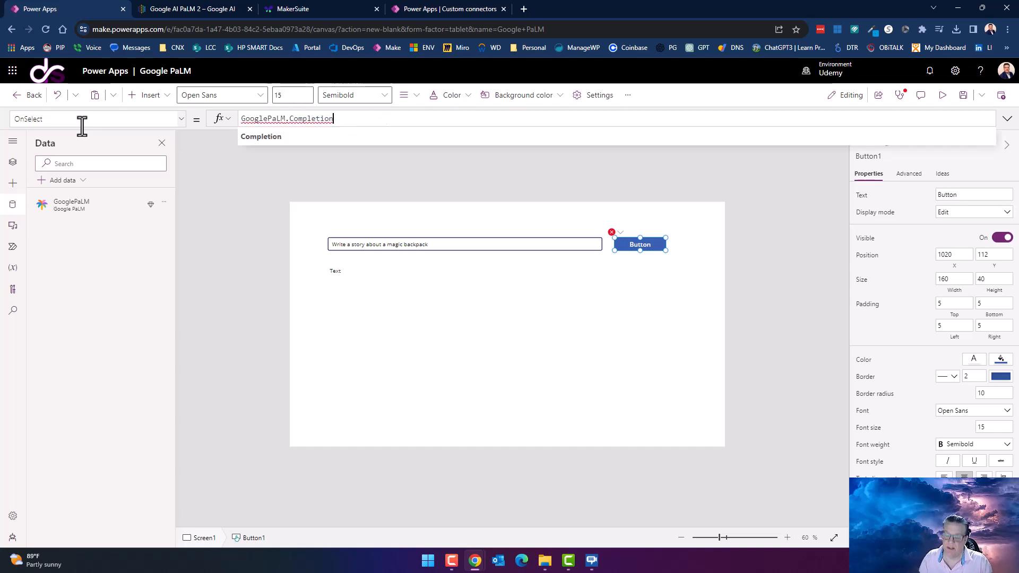
Give the Completion call a temperature argument of 1.0 and start its prompt record argument.
text((0.)
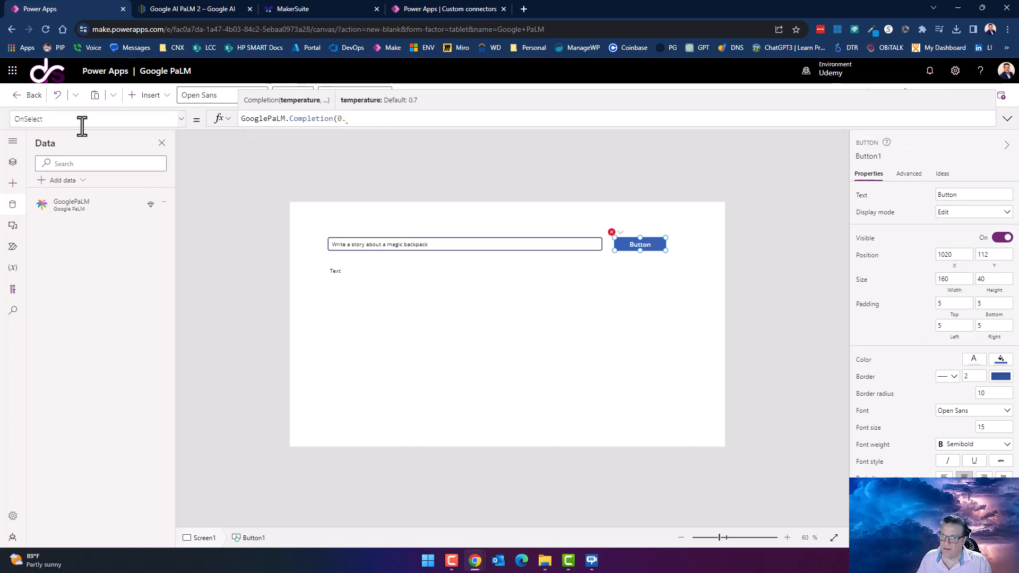
key(BackSpace)
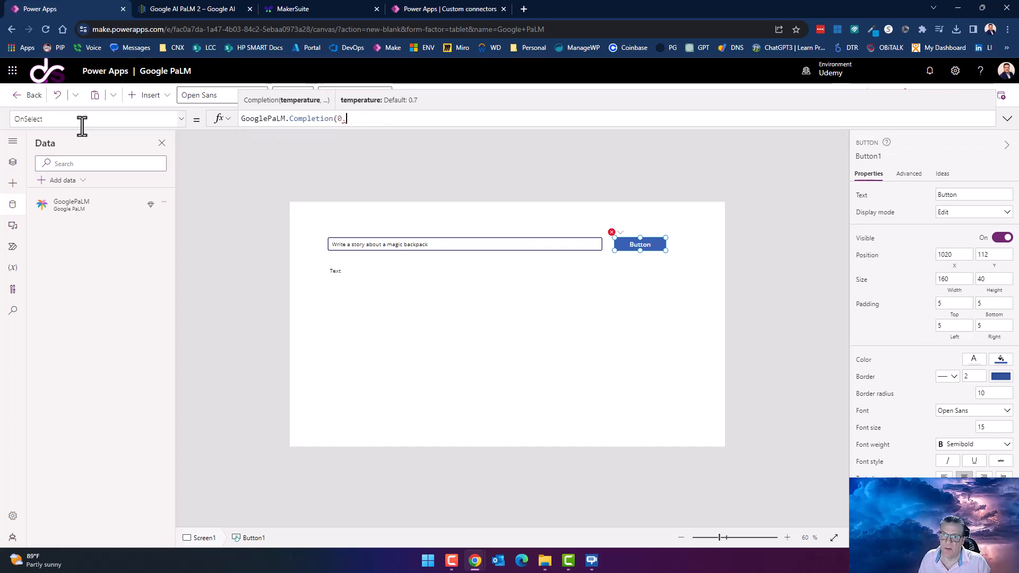
text(.9)
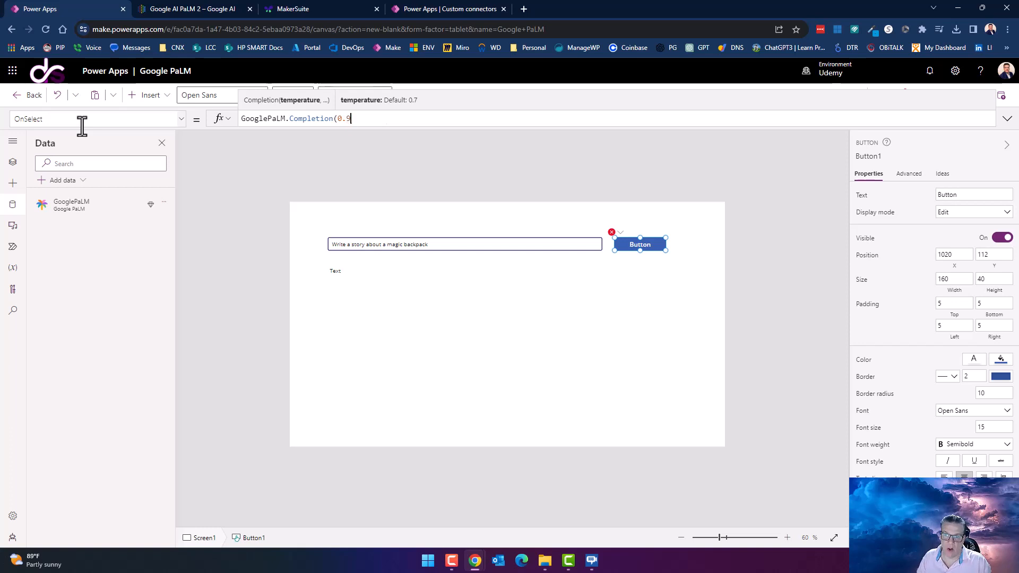
text(.0)
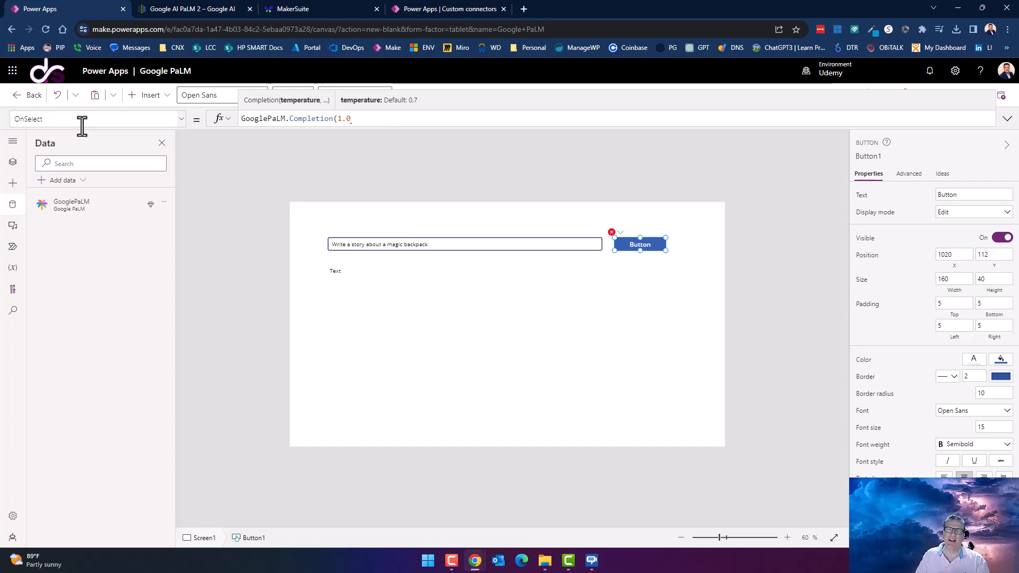
key(BackSpace)
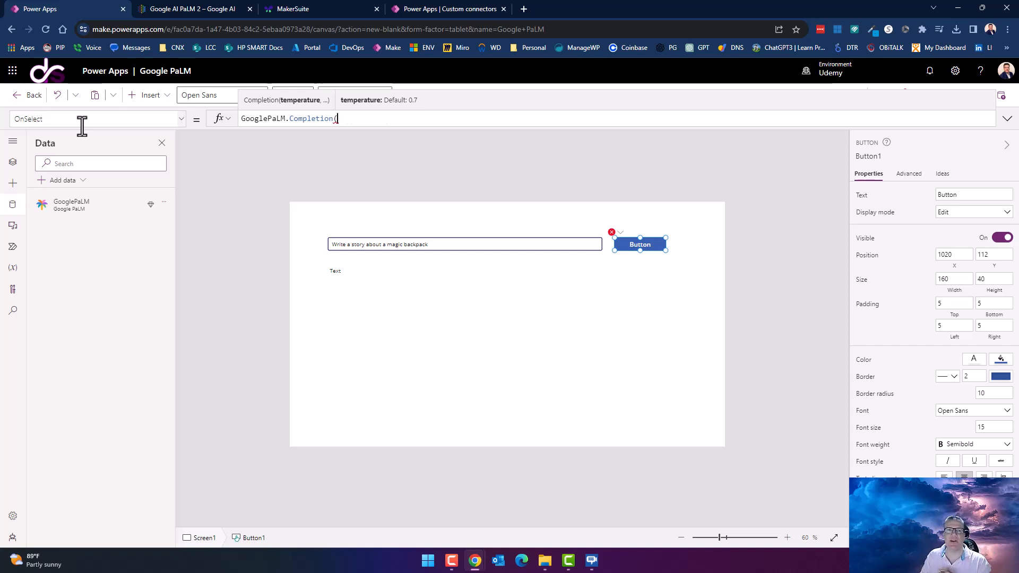
text(1)
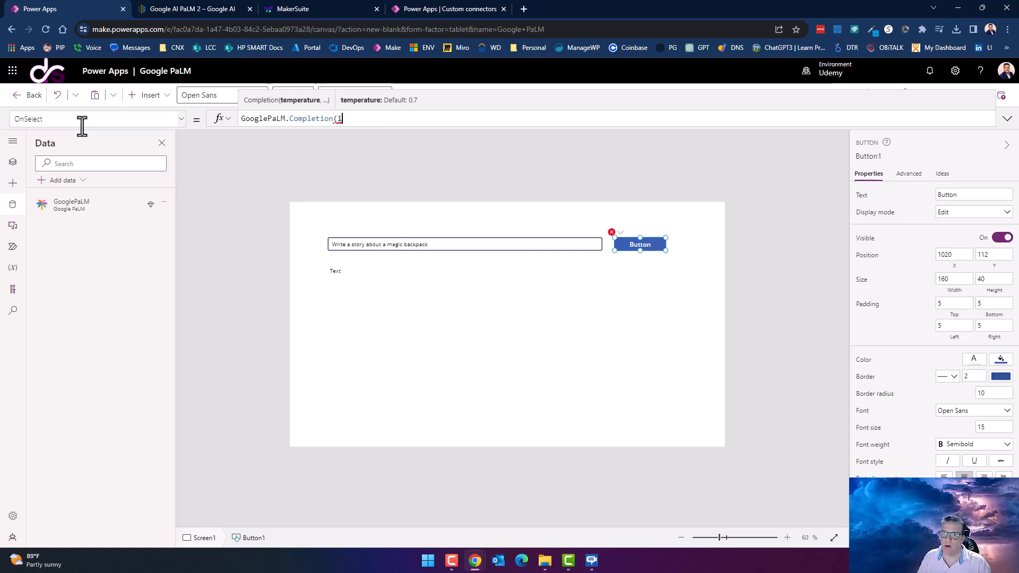
text(.0)
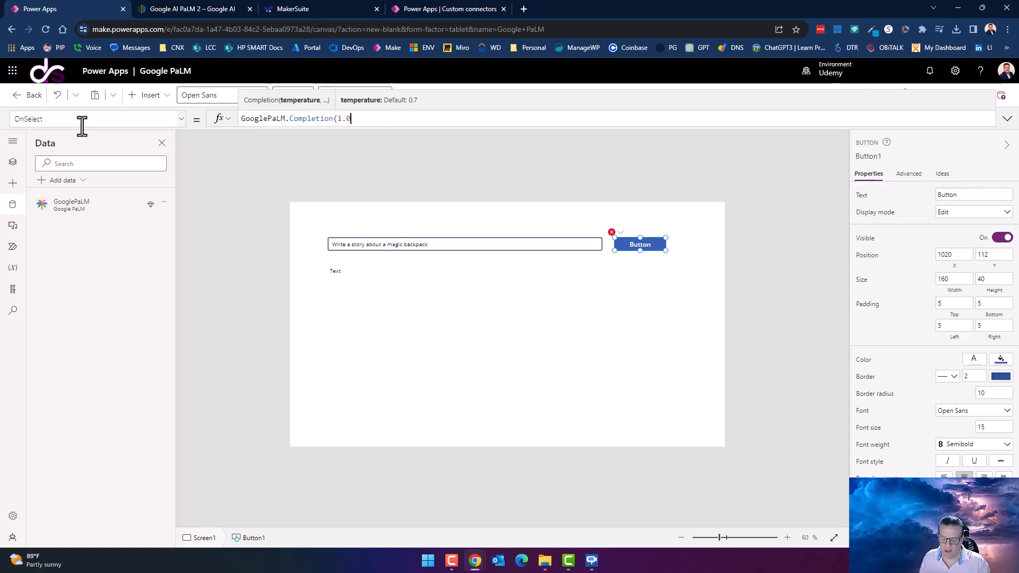
text(,)
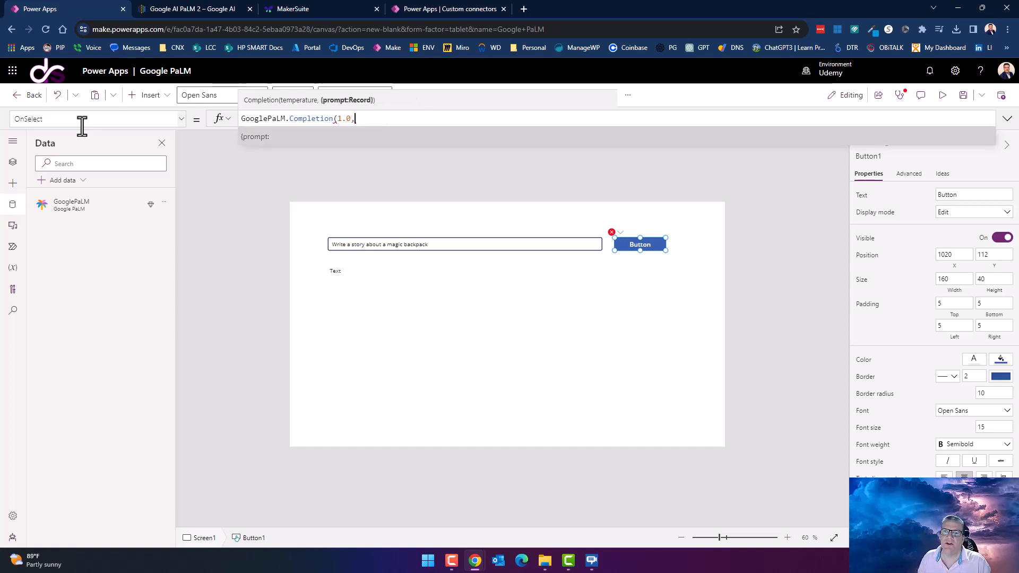
key(Tab)
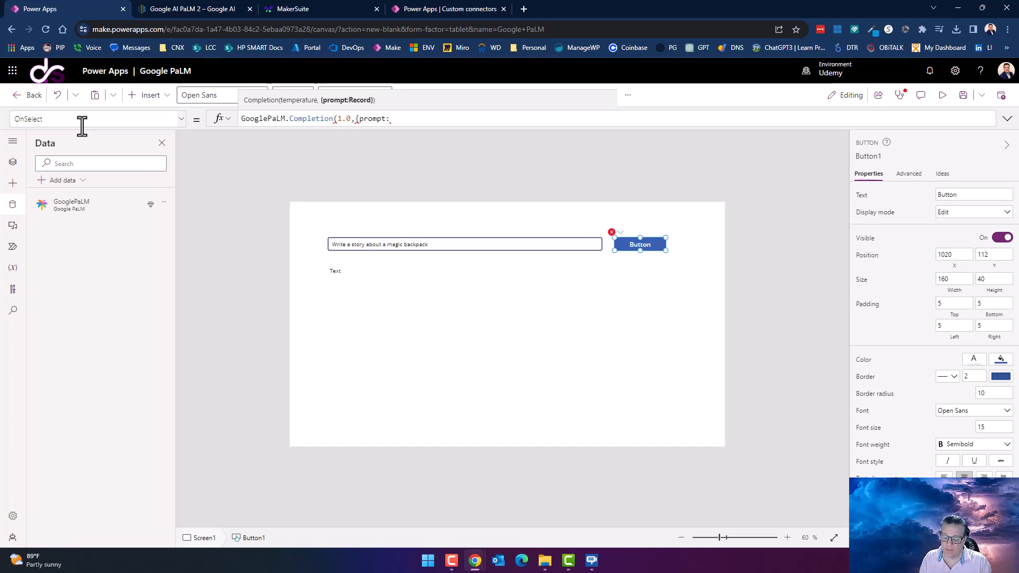
text(t)
key(BackSpace)
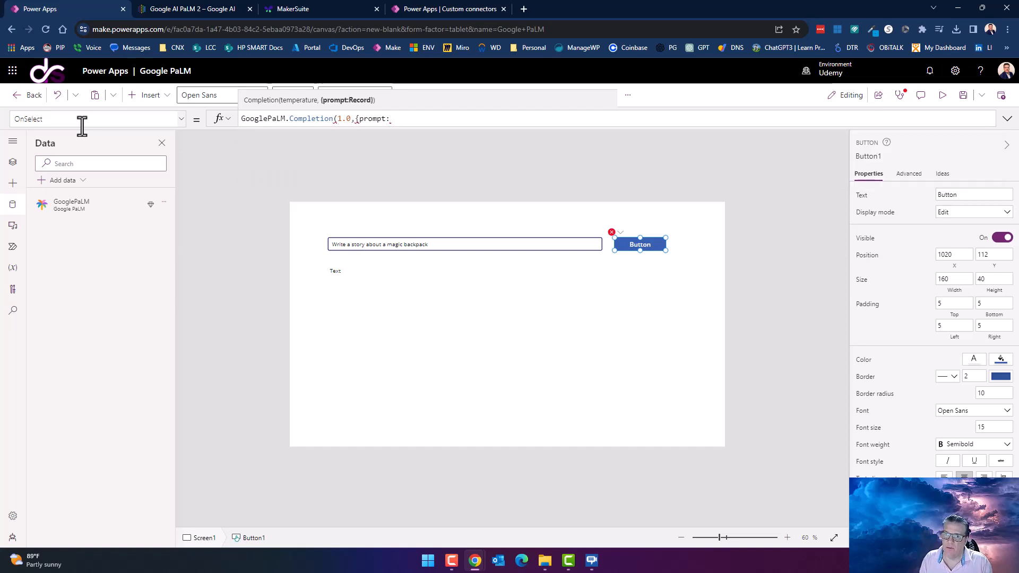
key(Left)
key(Left)
key(Left)
key(Left)
key(Left)
key(Left)
key(Left)
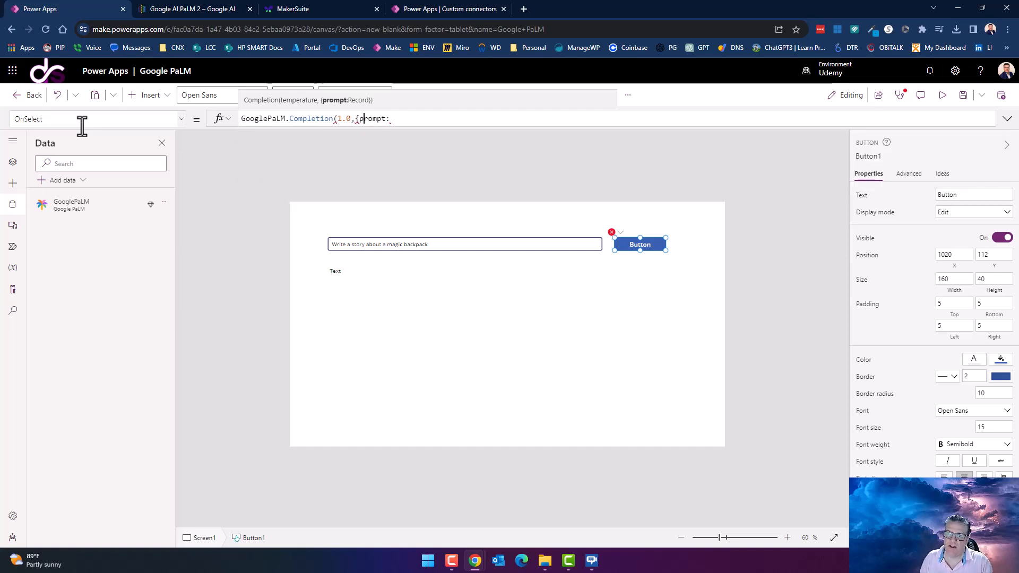
key(Right)
key(Right)
key(Right)
key(Right)
key(Right)
key(Right)
key(Right)
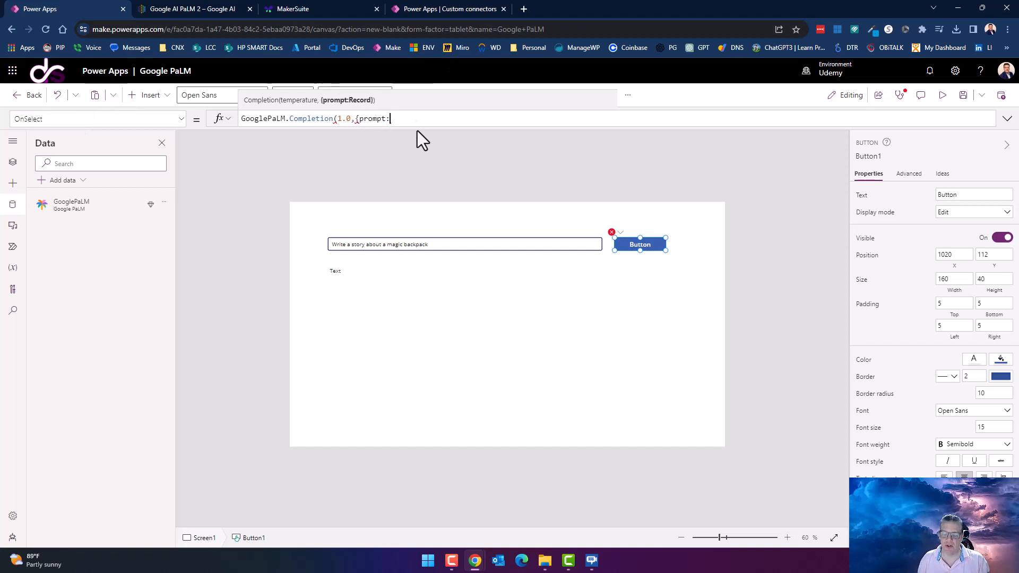
Fill the prompt field with a nested record whose text is TextInput1.Text, and close the record and the Completion call.
text({})
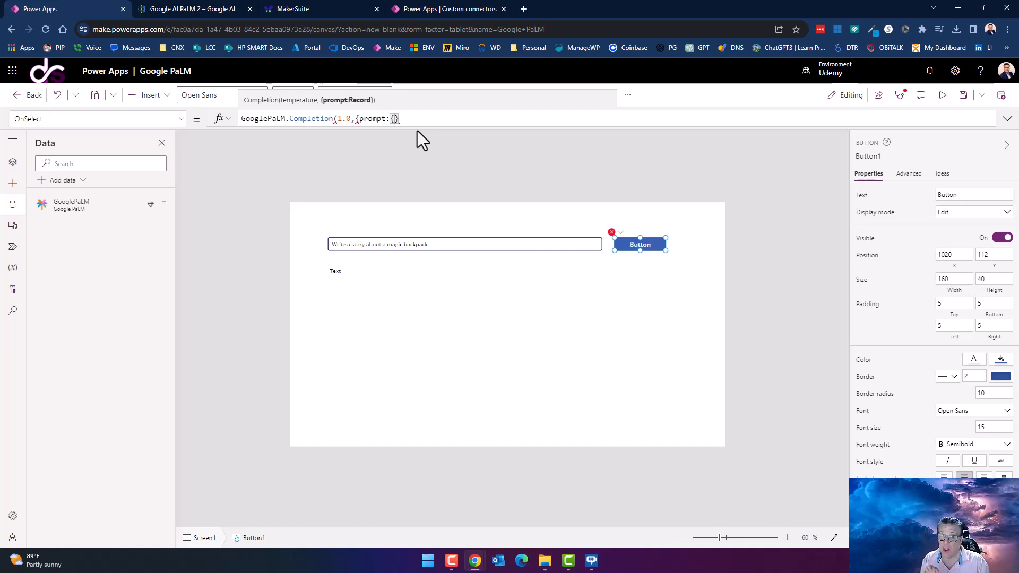
text(text:)
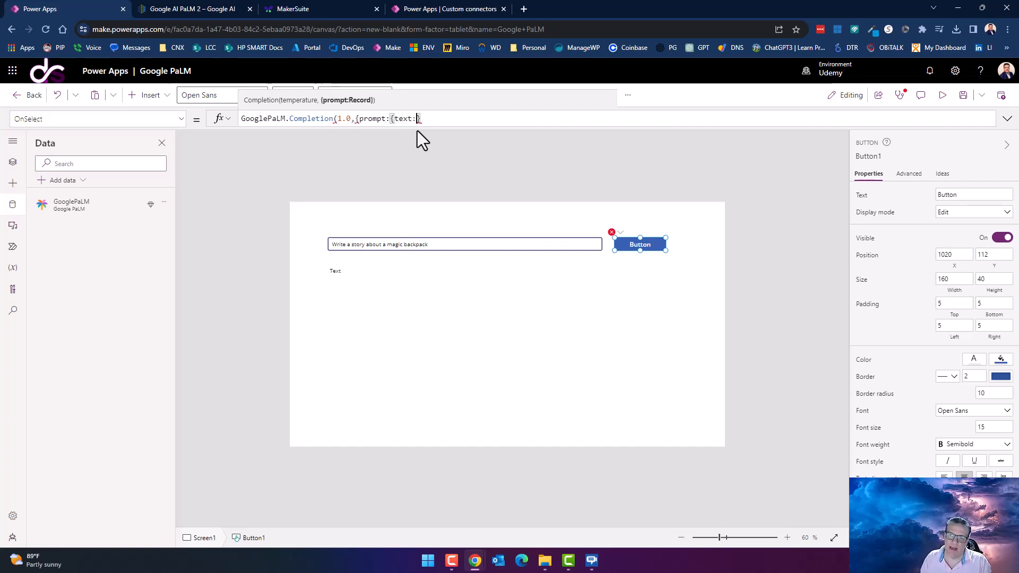
click(16, 165)
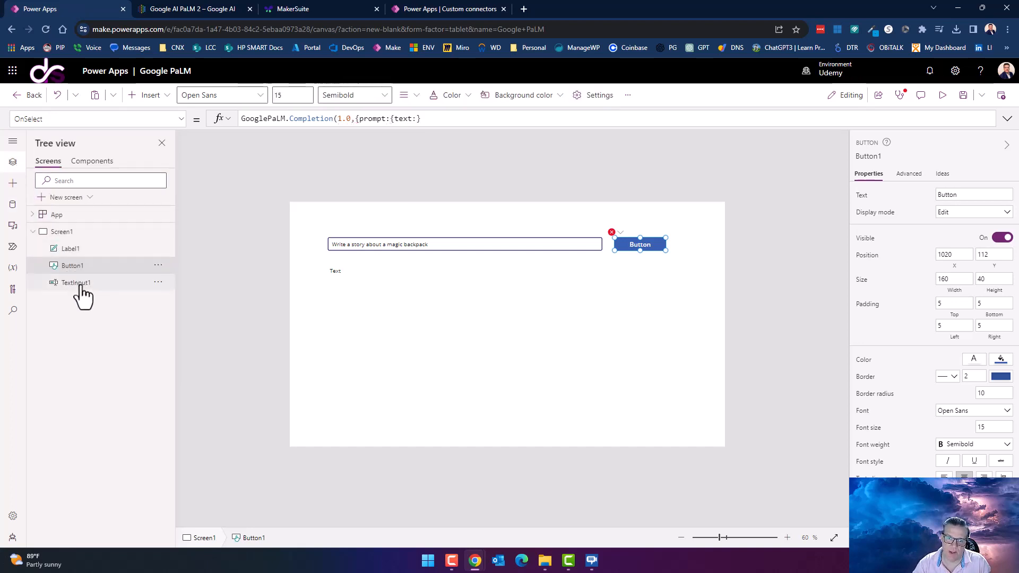
click(417, 118)
text(tez)
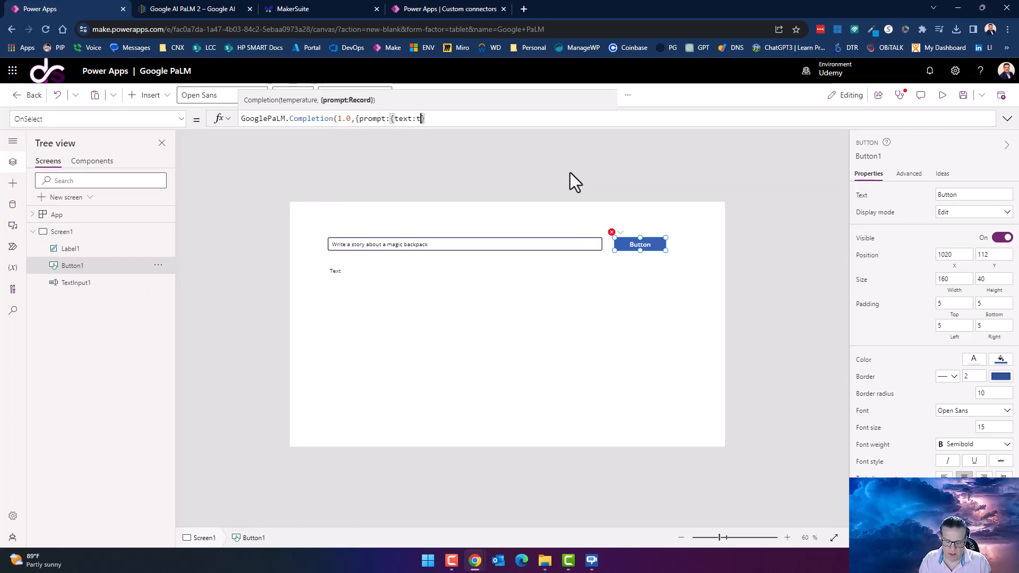
key(BackSpace)
text(xti)
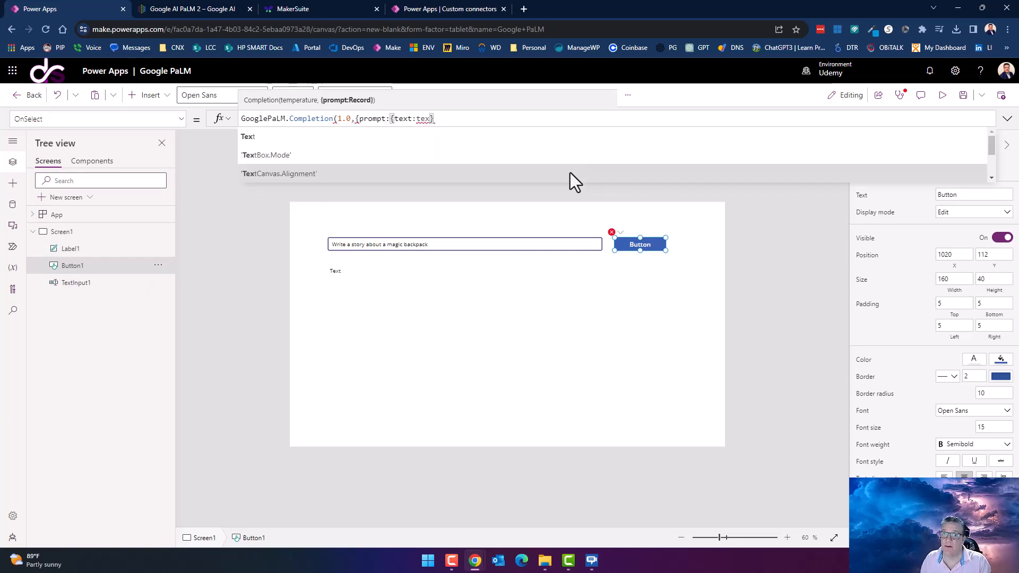
key(Tab)
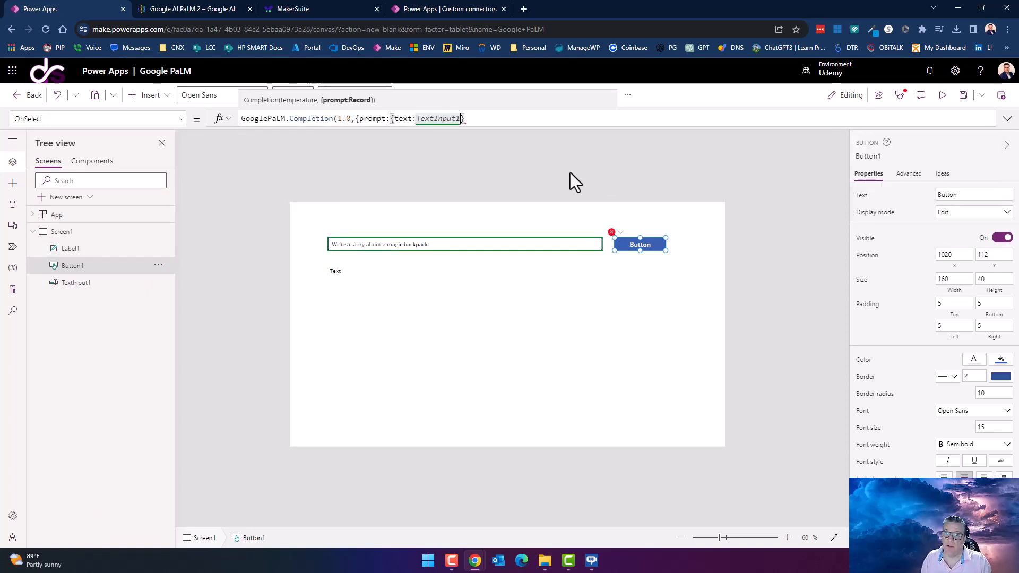
text(.)
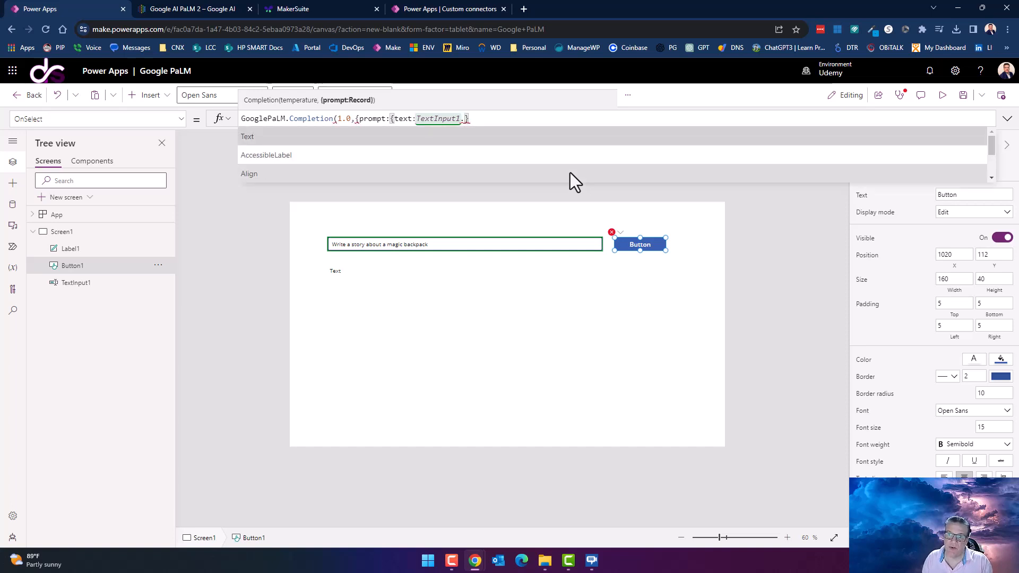
key(Tab)
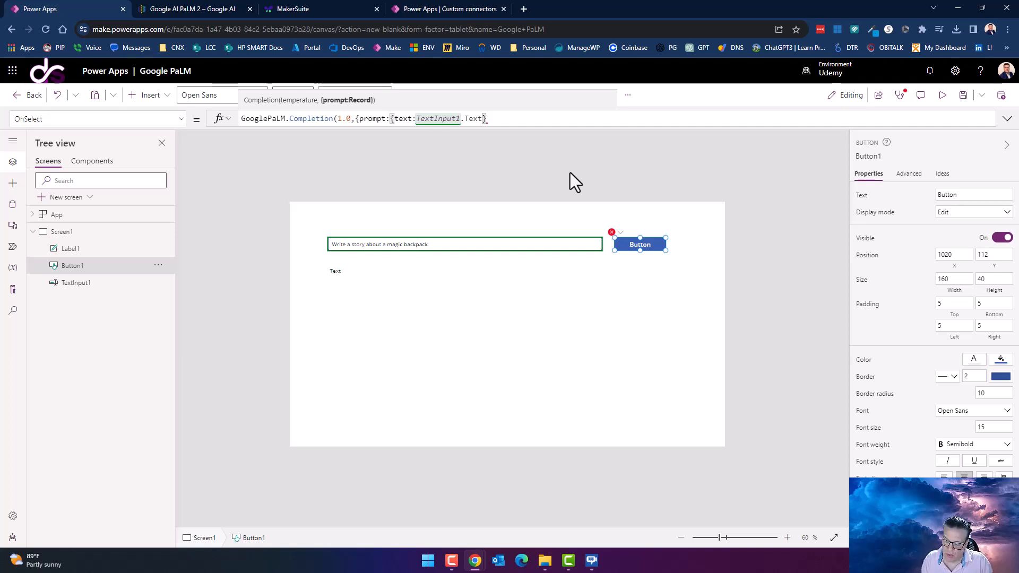
text(})
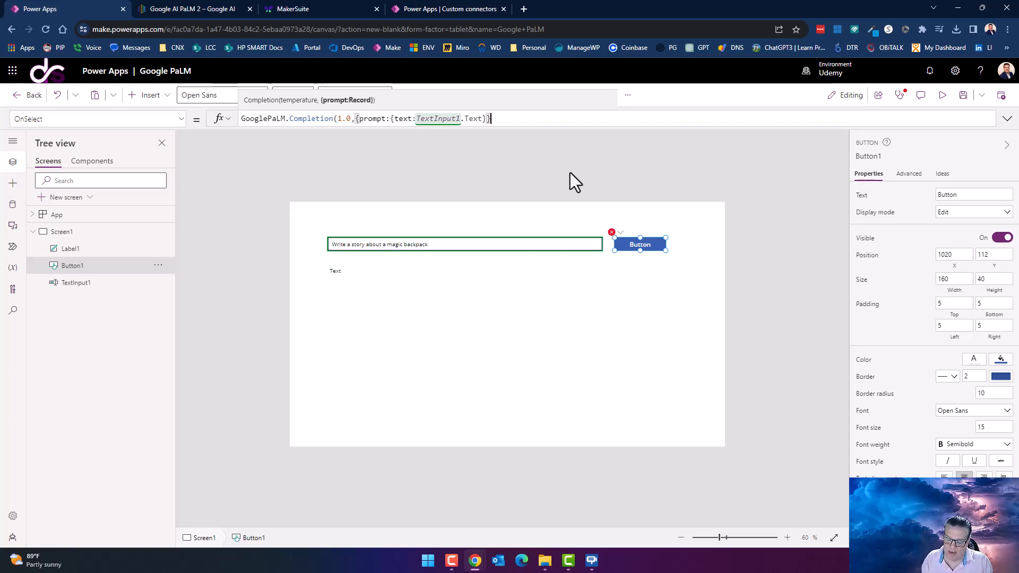
text())
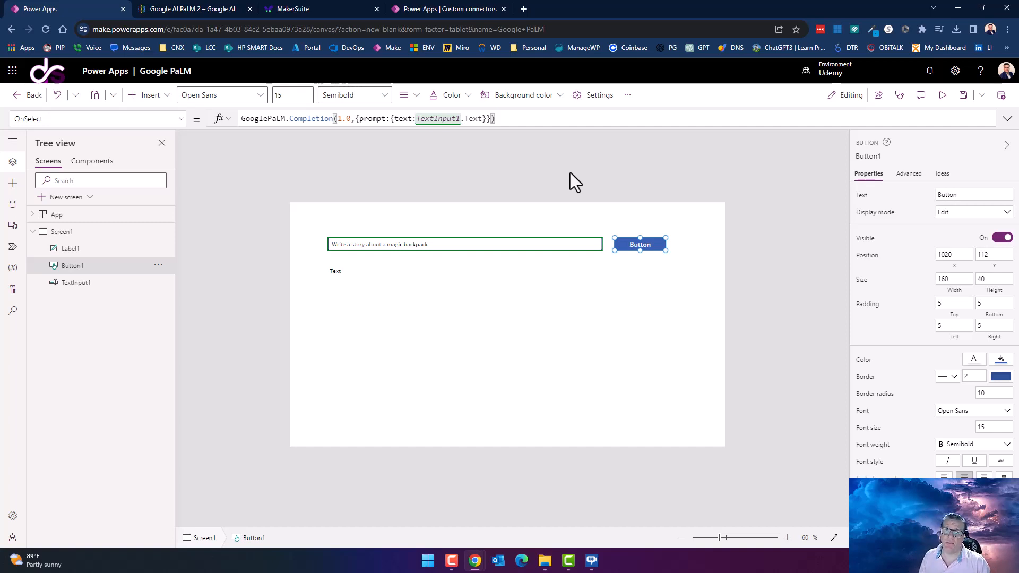
Wrap the button's GooglePaLM.Completion call in a Set function that stores its response in the variable vAPI.
key(ctrl+a)
key(ctrl+c)
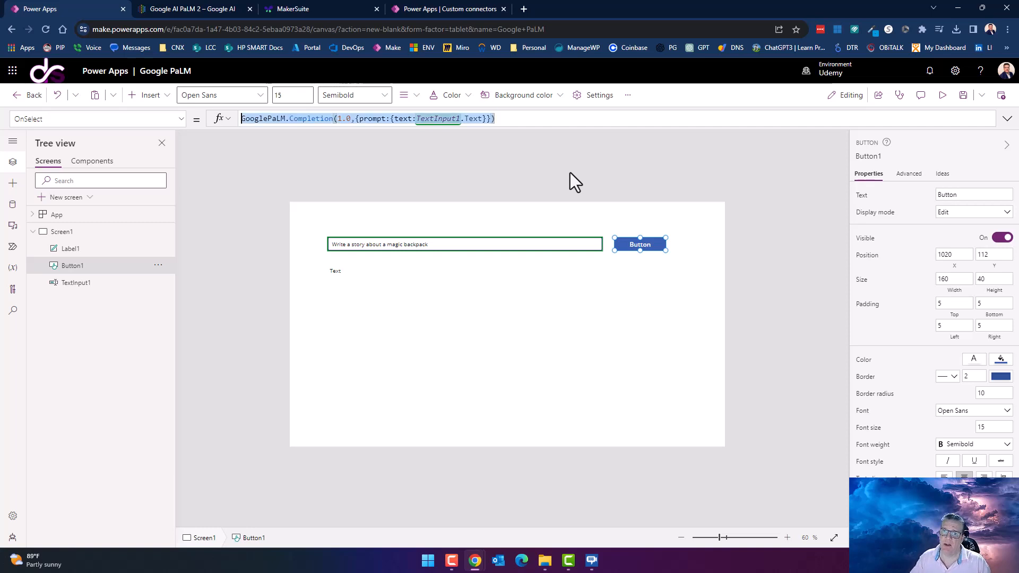
key(Delete)
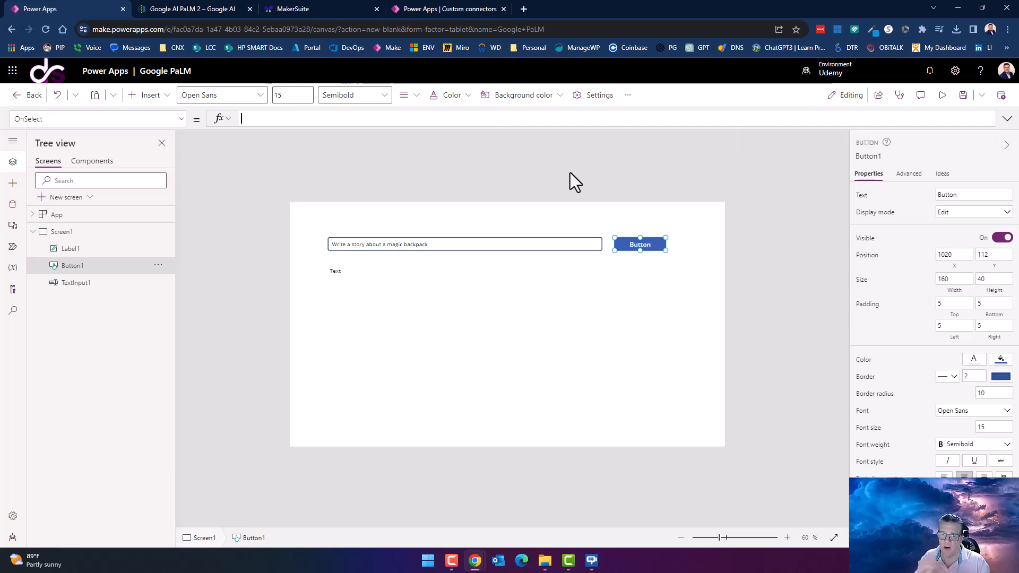
text(s)
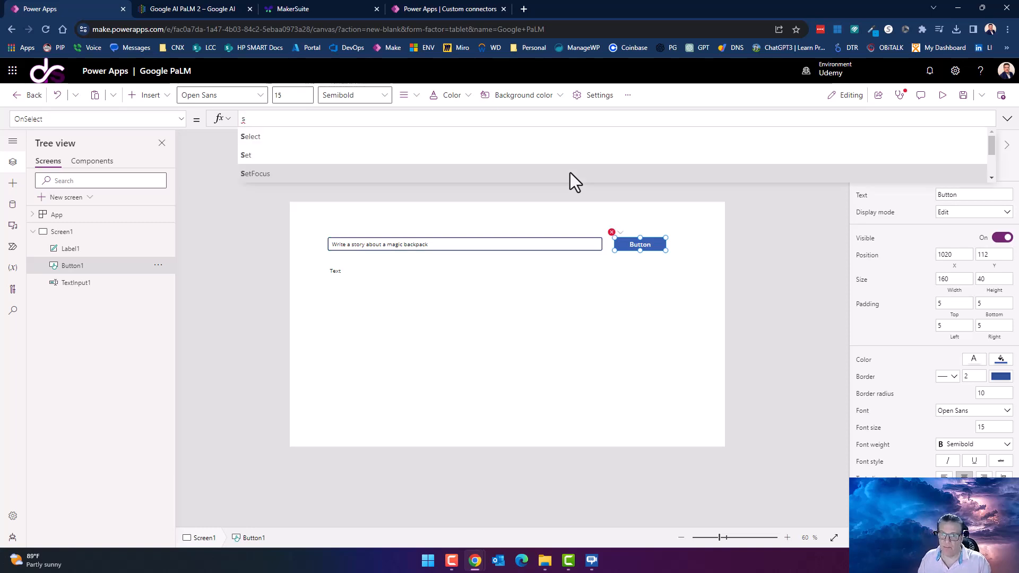
text(et()
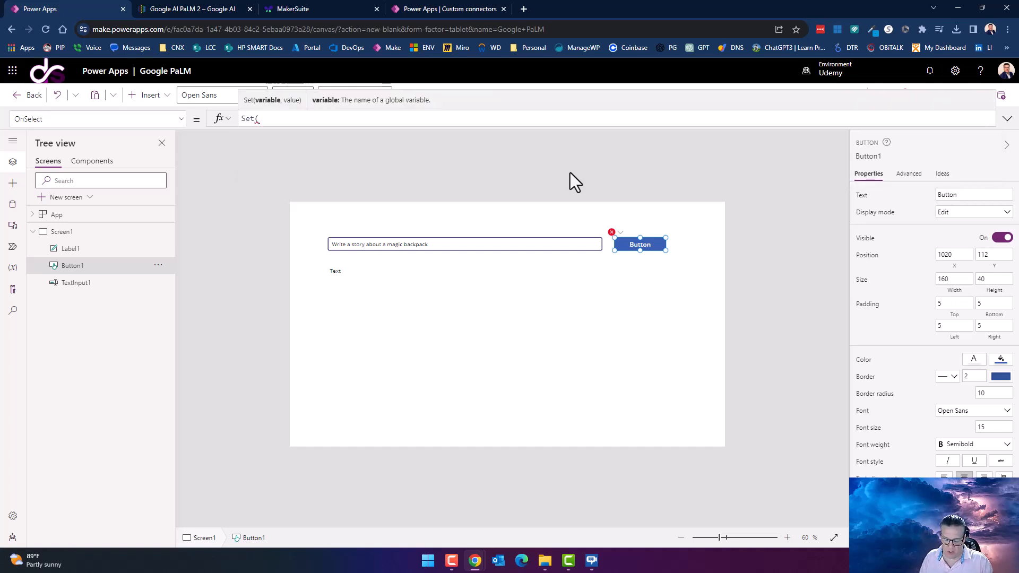
text(vA)
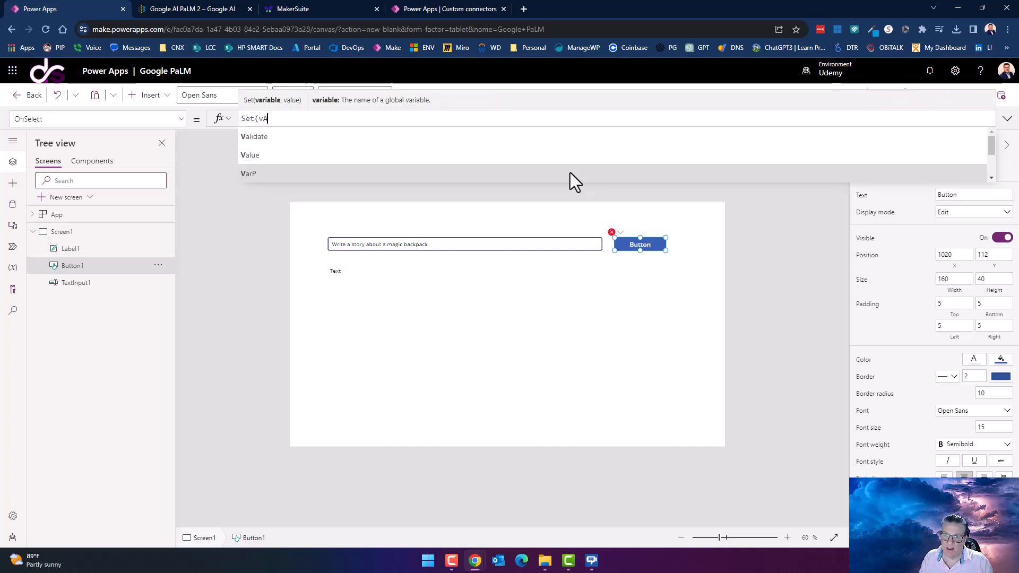
text(PI)
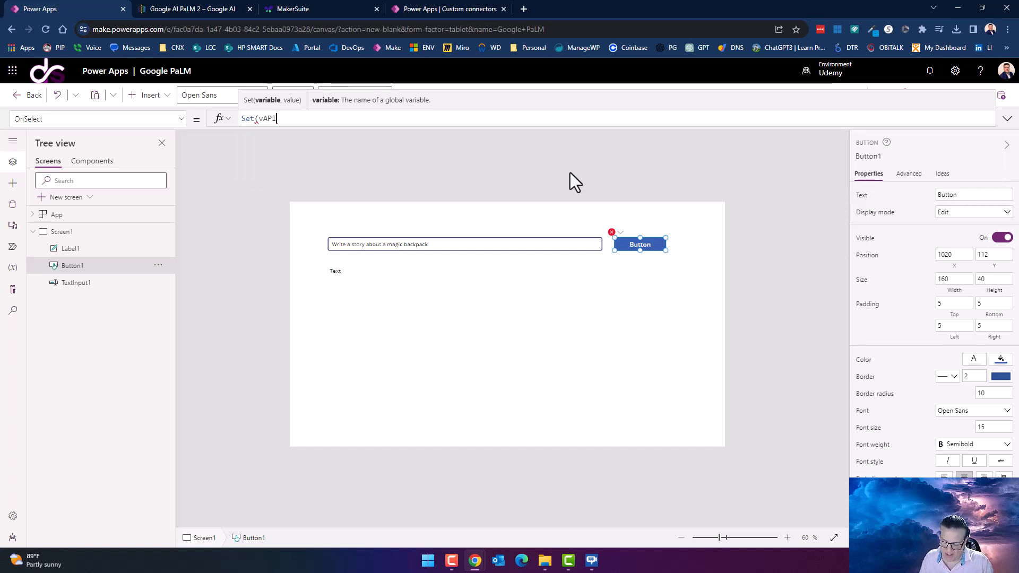
text(,)
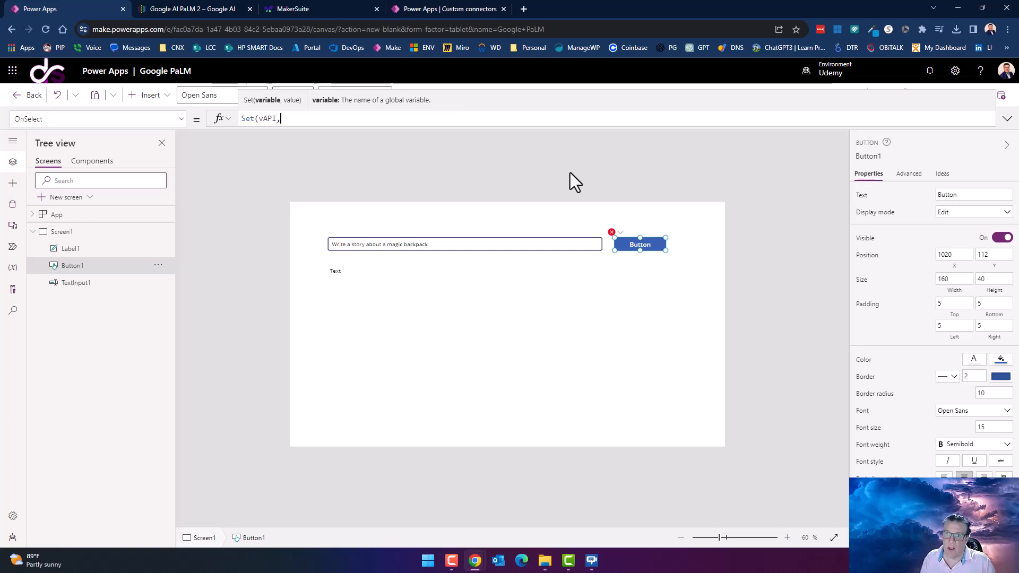
key(ctrl+v)
text())
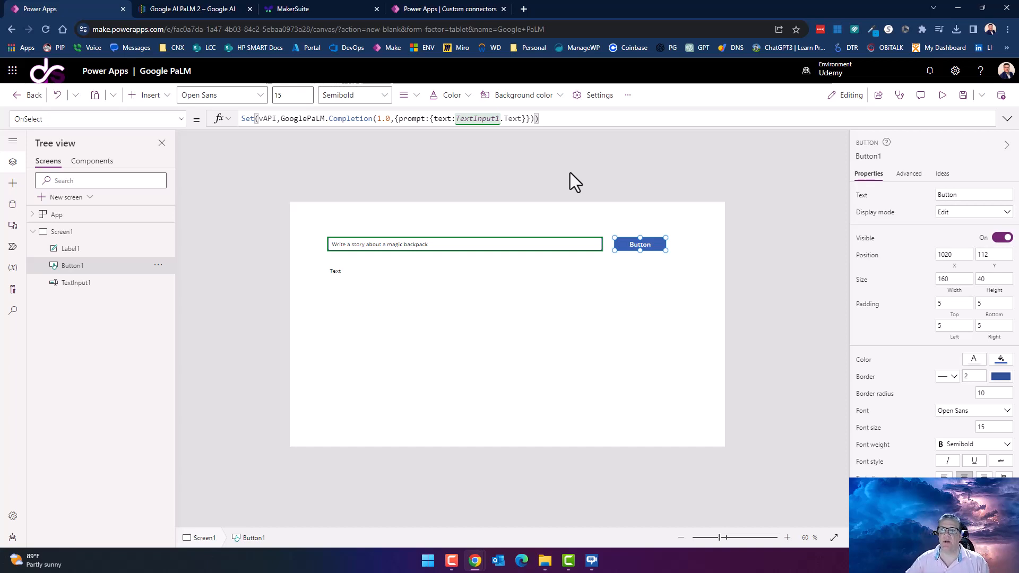
click(376, 283)
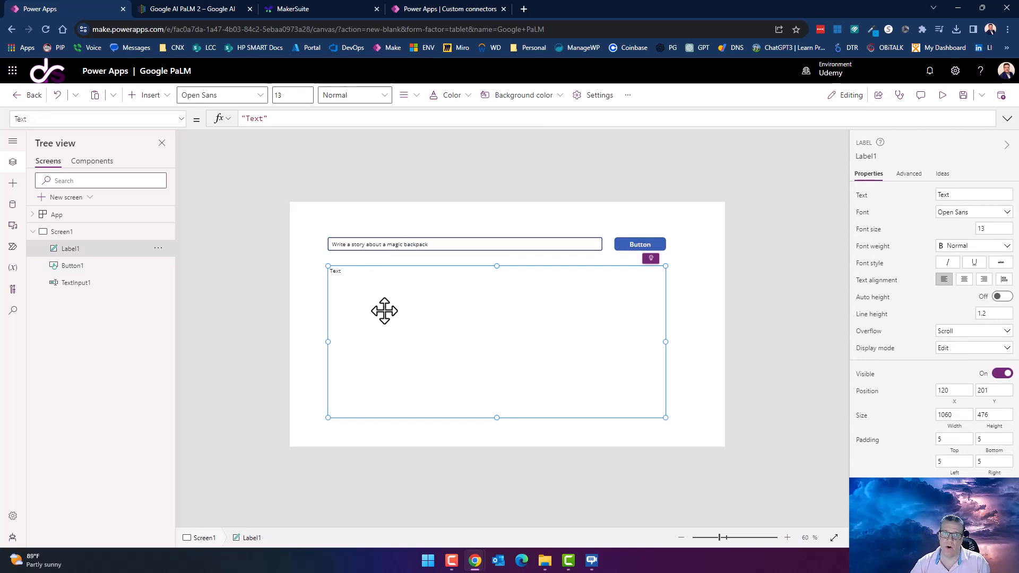
click(639, 244)
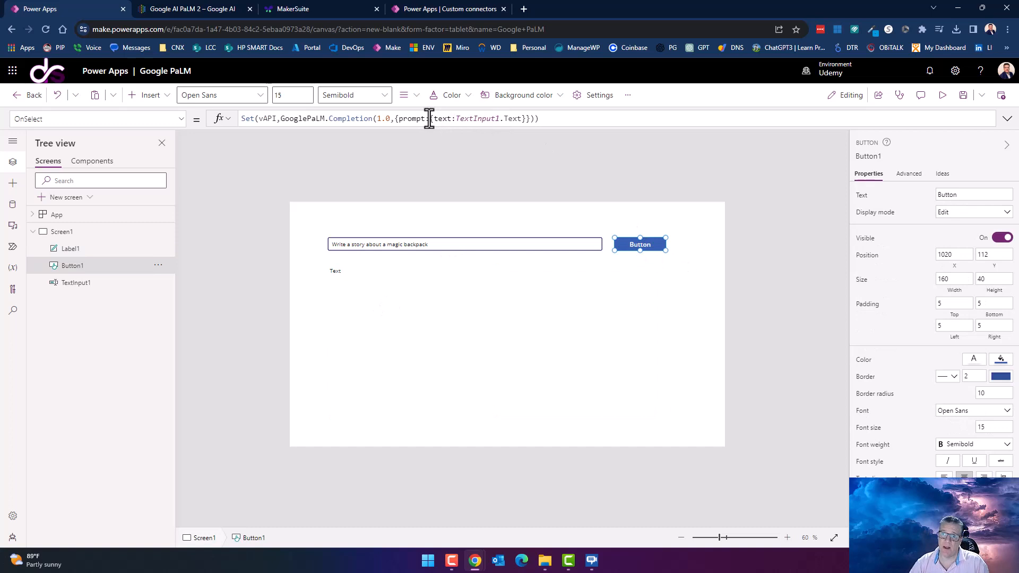
drag(430, 118, 456, 118)
key(BackSpace)
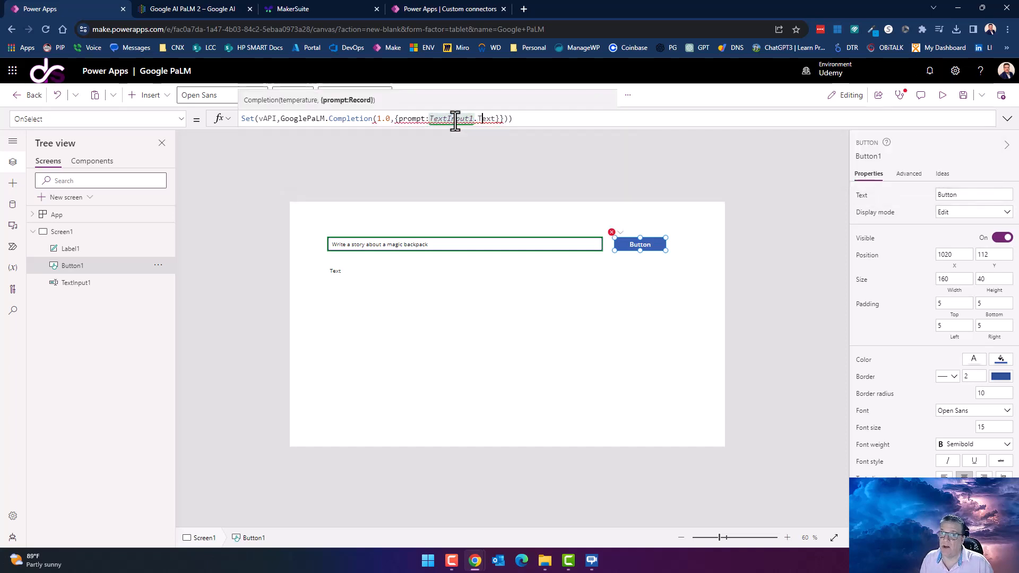
key(Right)
key(Right)
key(Right)
key(Right)
key(Right)
key(Right)
key(Right)
key(Right)
key(BackSpace)
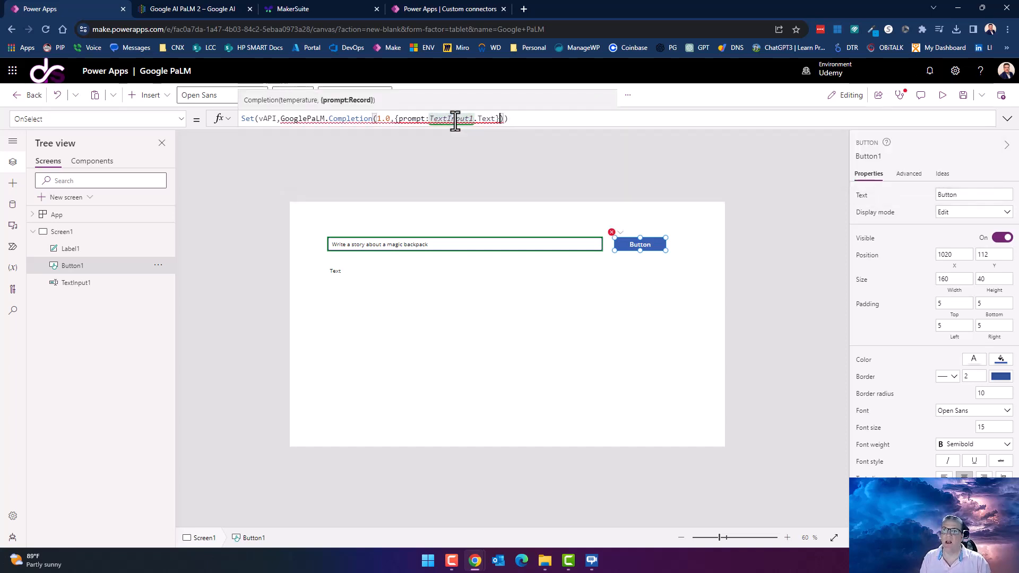
text(})
key(ctrl+z)
key(ctrl+z)
key(ctrl+z)
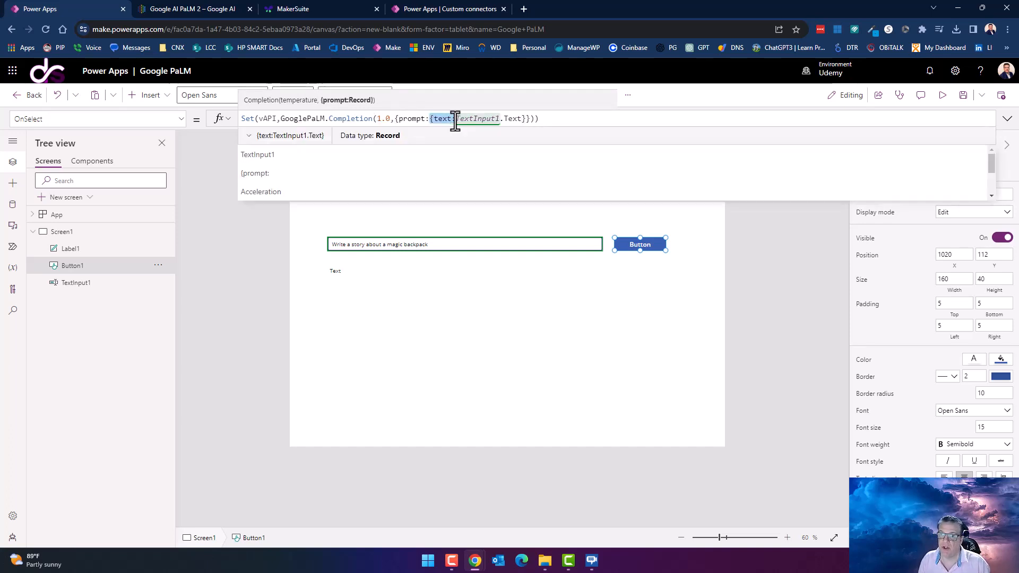
key(End)
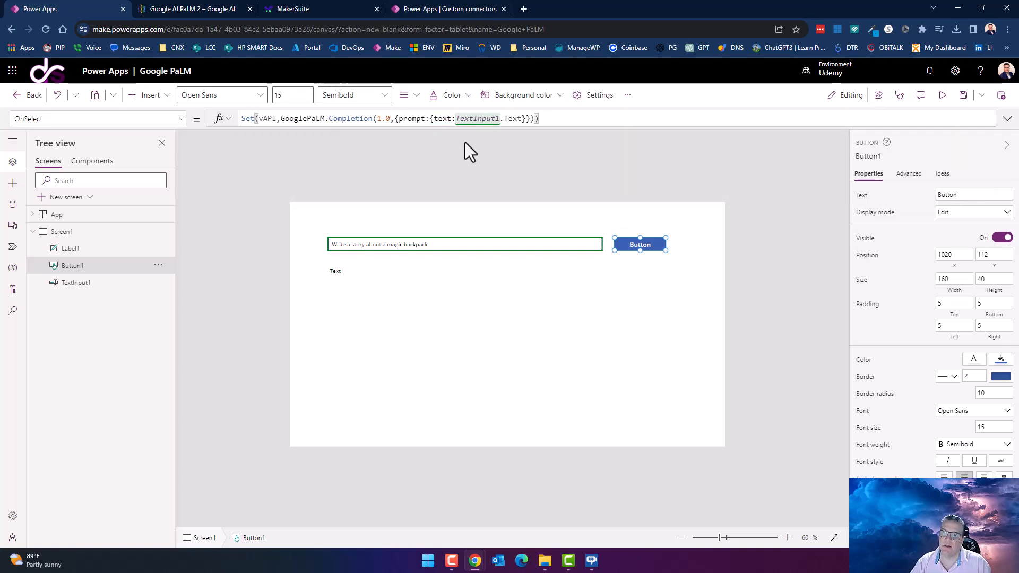
Run the button's OnSelect formula from the editor to send the prompt to the connector.
click(416, 119)
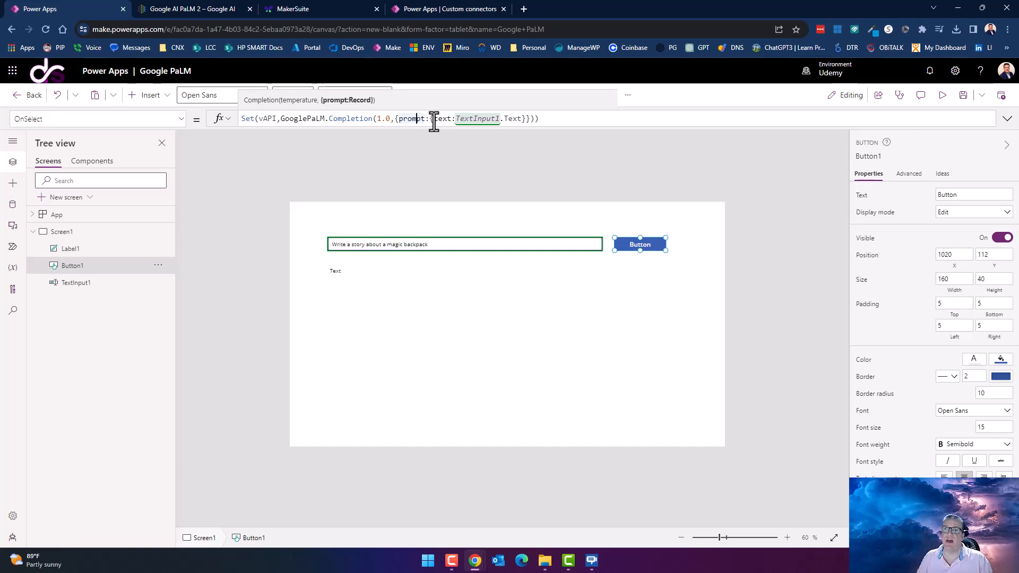
click(432, 119)
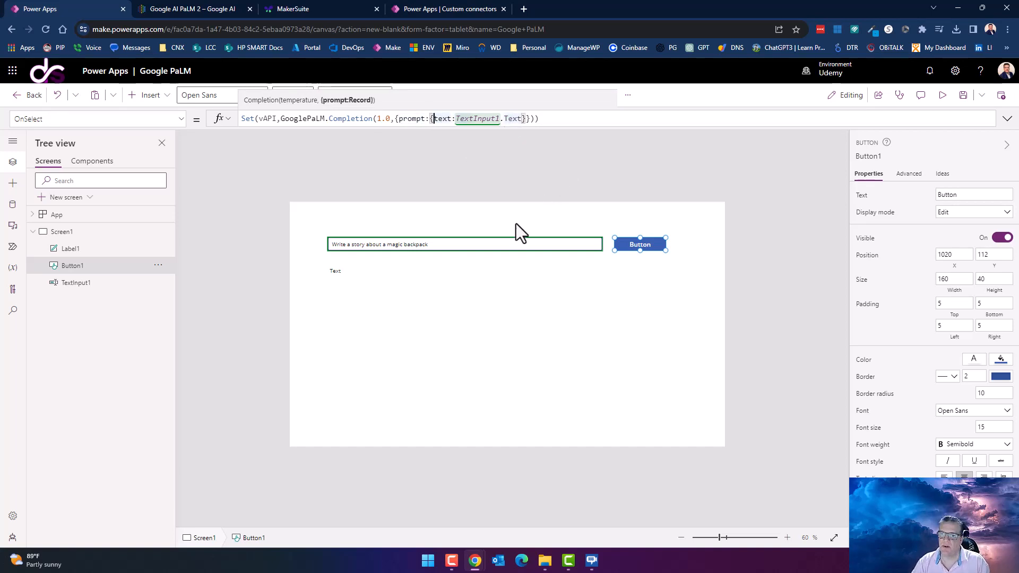
alt+click(649, 244)
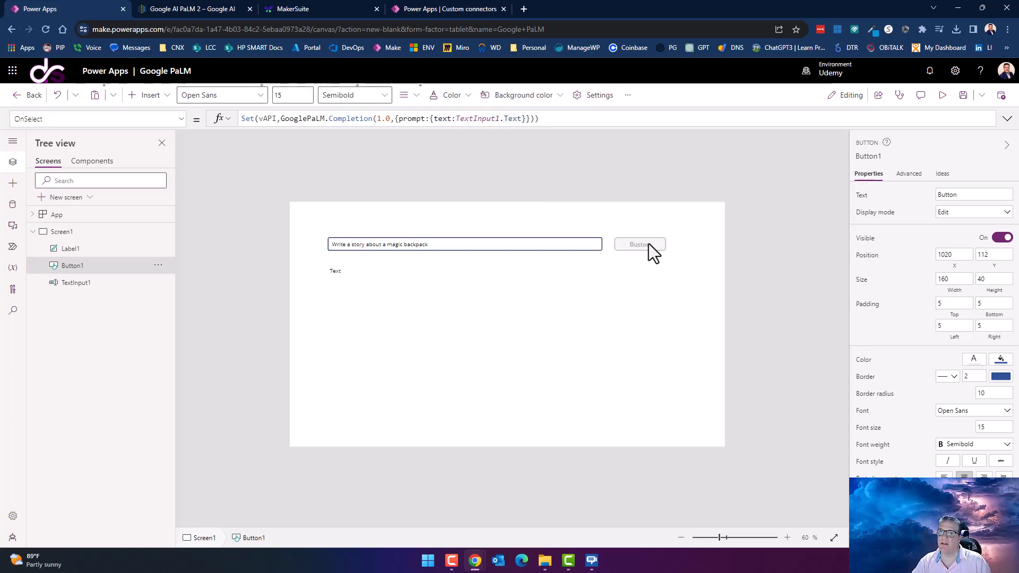
Examine the response stored in the global variable vAPI and close the variable view.
click(12, 269)
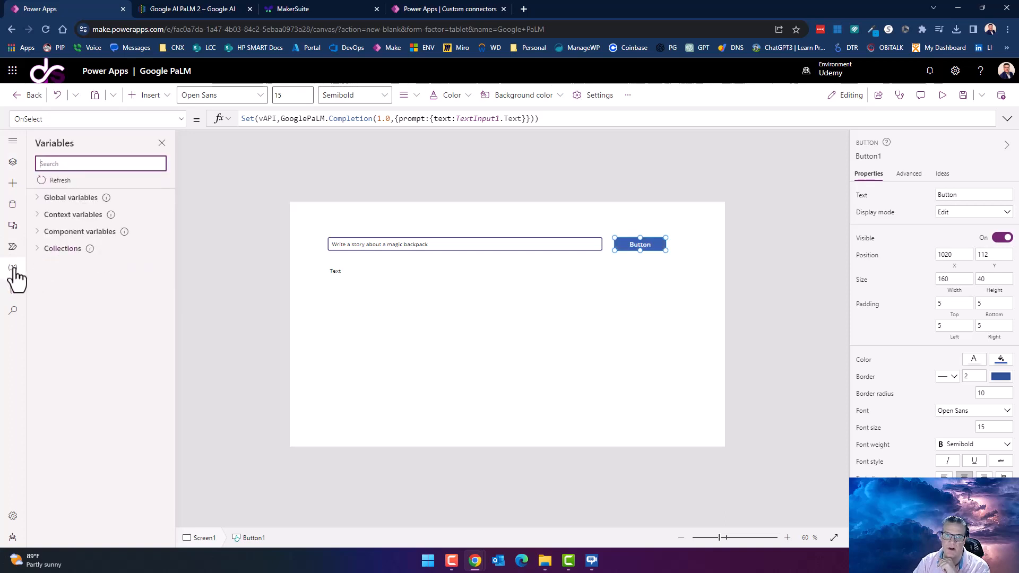
click(39, 201)
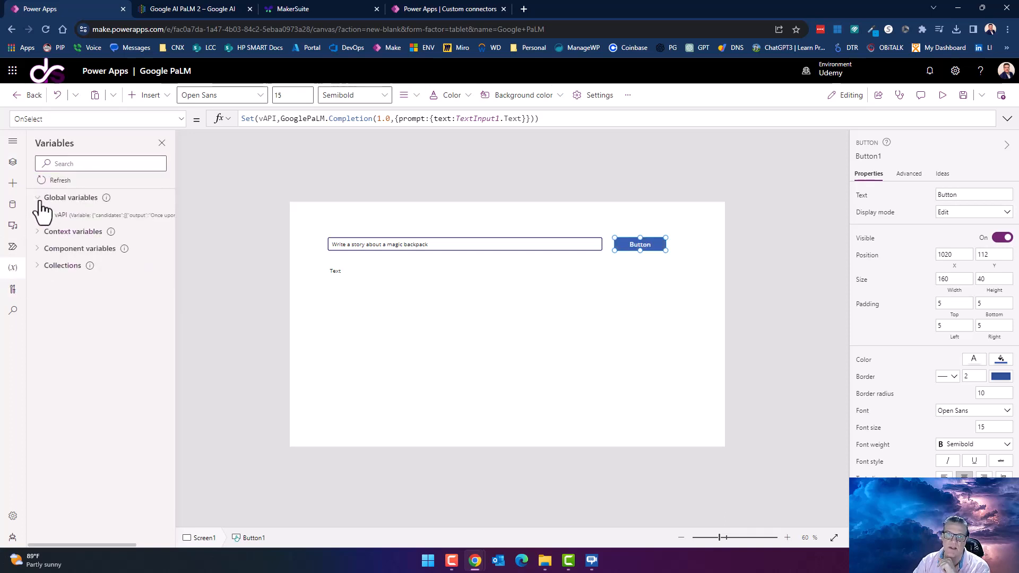
click(84, 217)
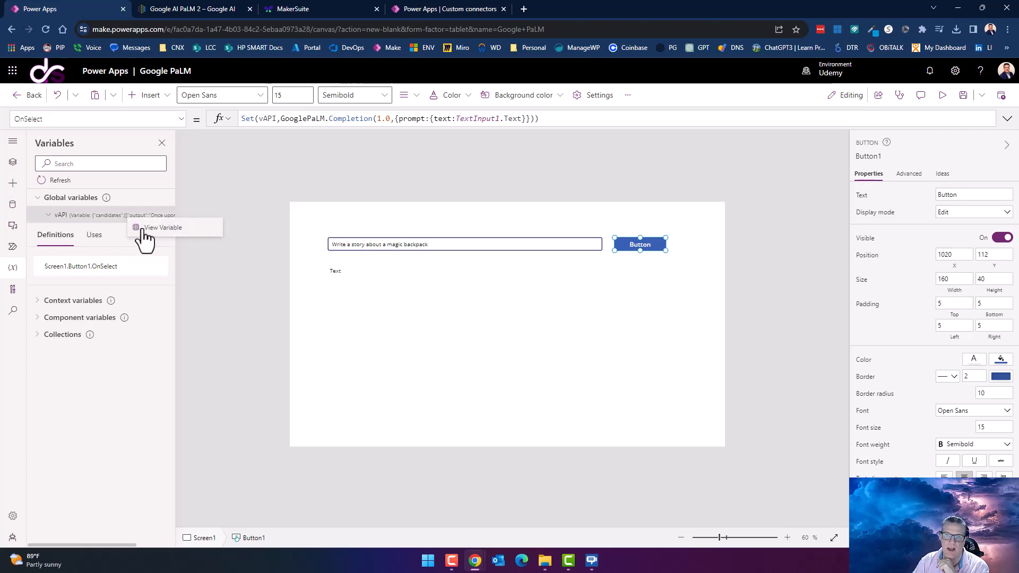
click(148, 228)
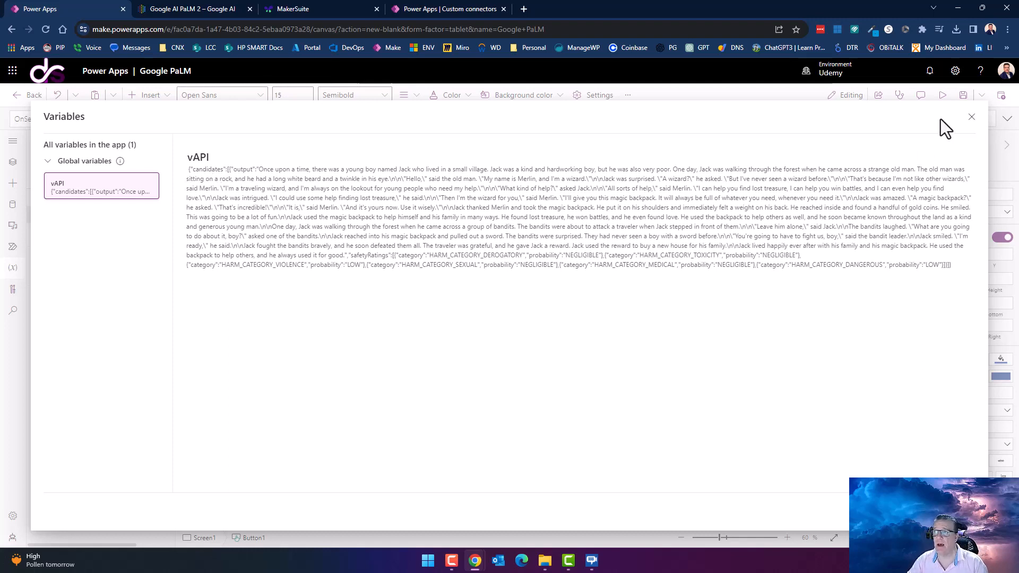
click(972, 116)
Set the label's Text formula to vAPI and widen the variable list to show more of its contents.
click(367, 276)
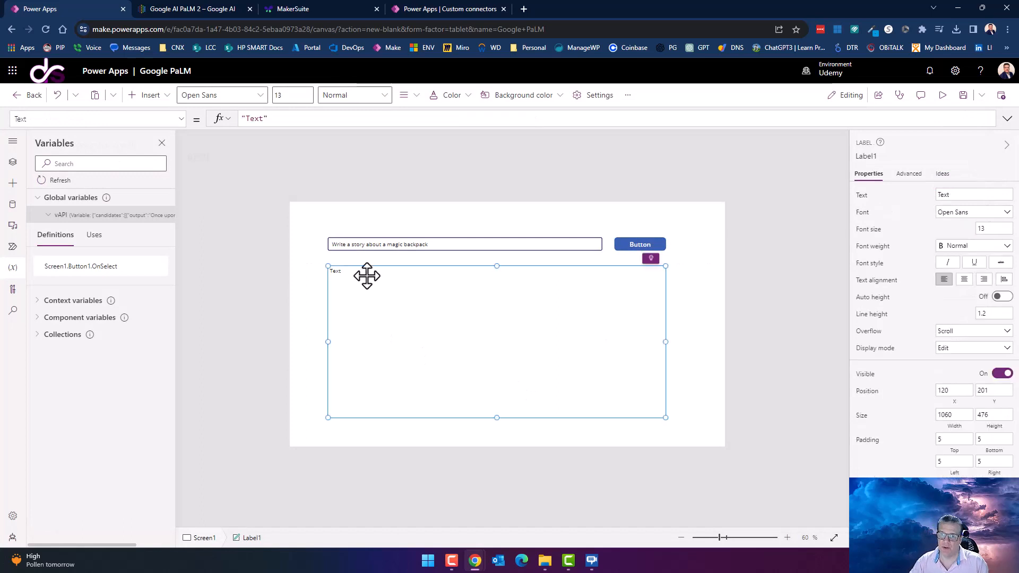
click(285, 119)
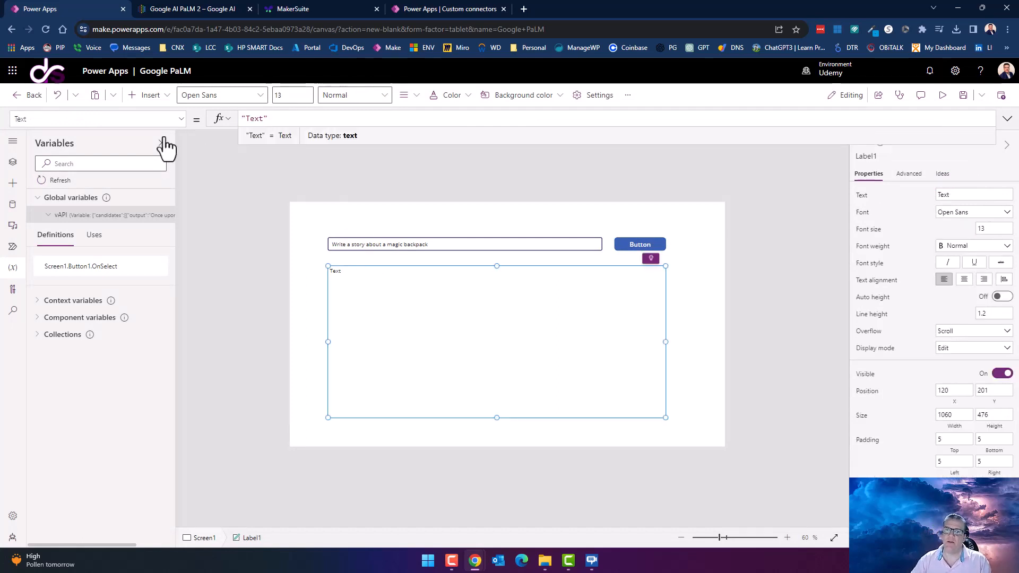
key(ctrl+a)
text(v)
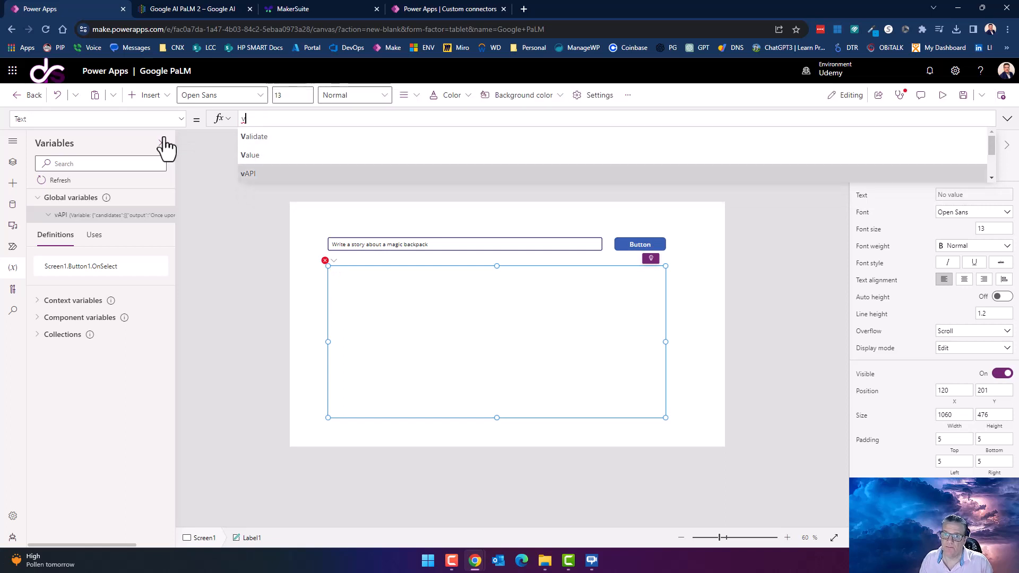
key(Tab)
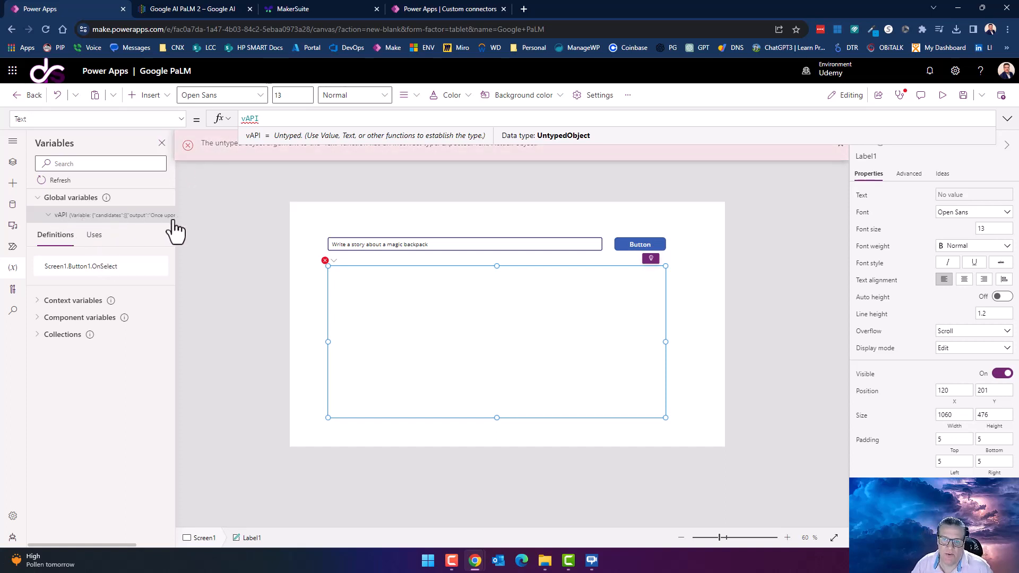
drag(177, 218, 243, 219)
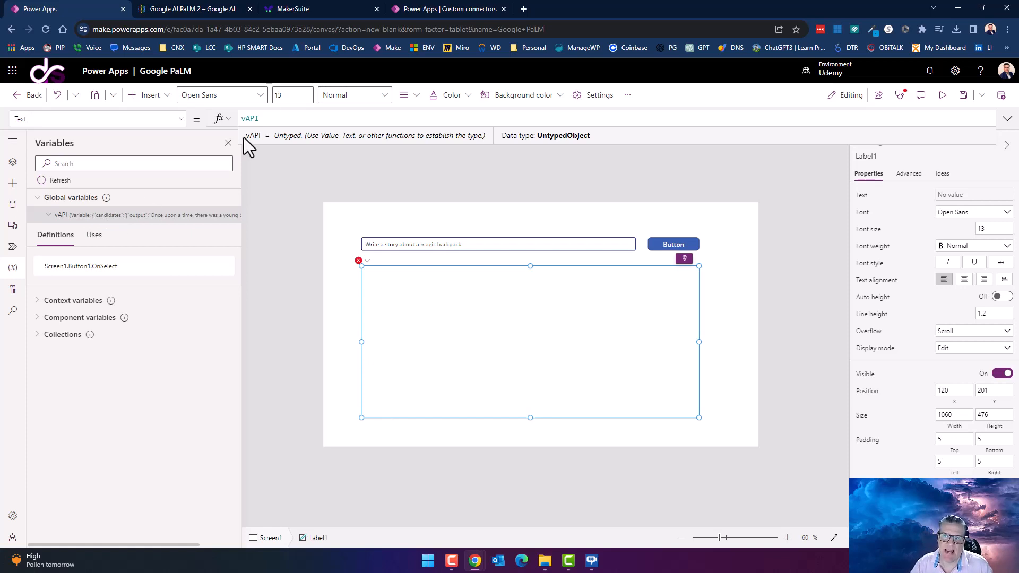
Extend the label's Text formula to vAPI.candidates.
click(272, 118)
text(.)
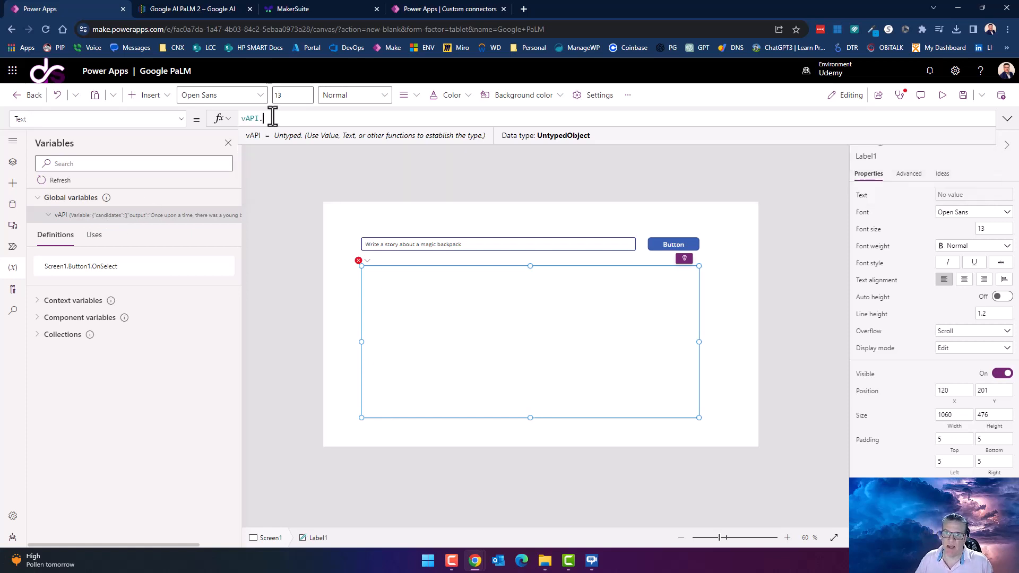
text(cand)
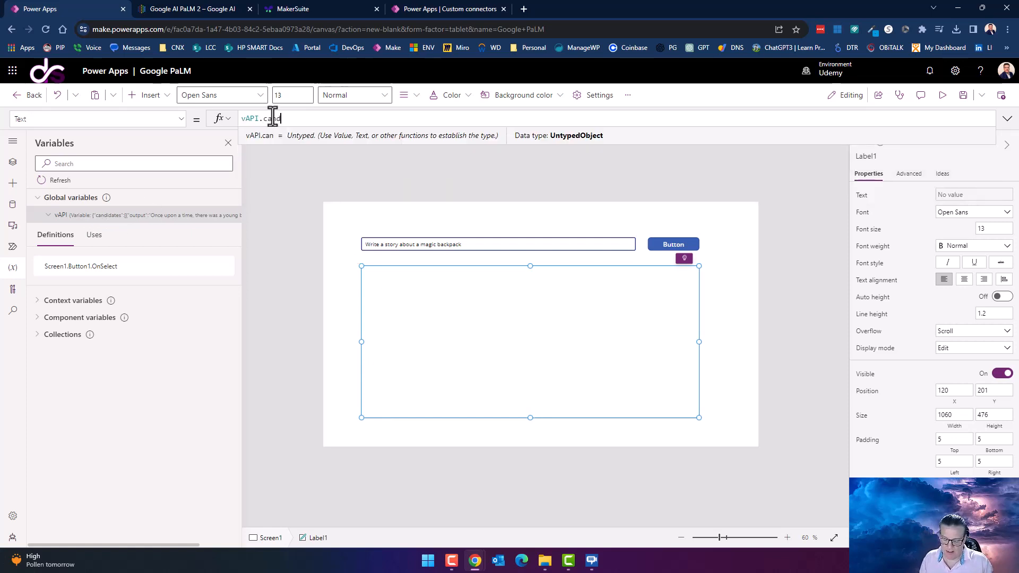
text(idates)
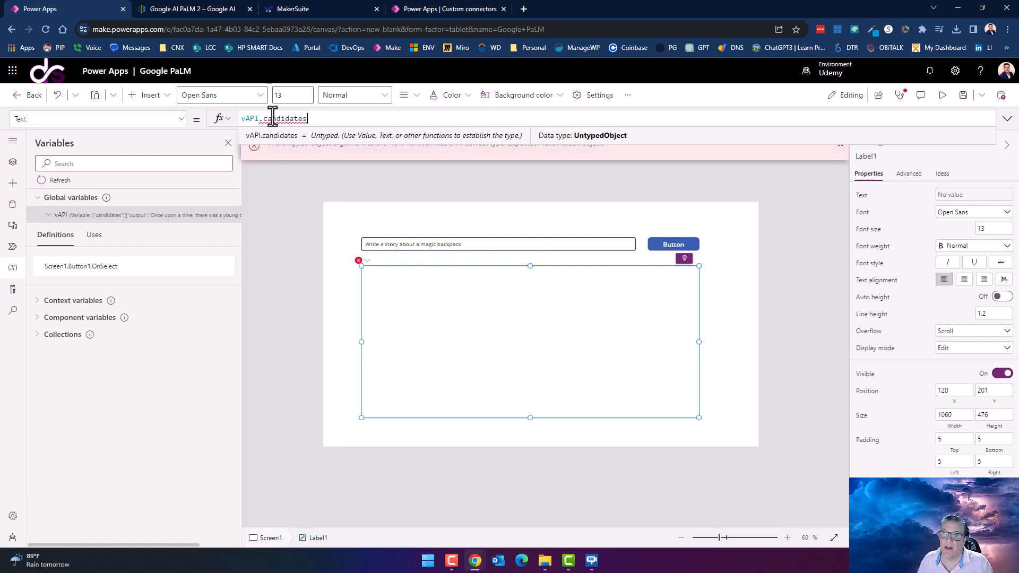
Replace the label's Text formula with First(vAPI.candidates).output.
key(ctrl+a)
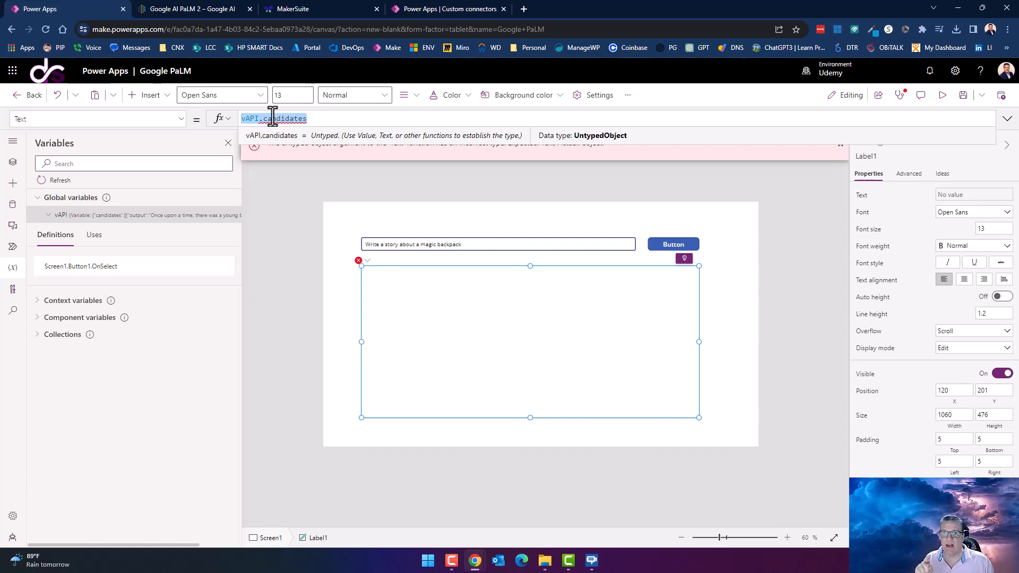
key(BackSpace)
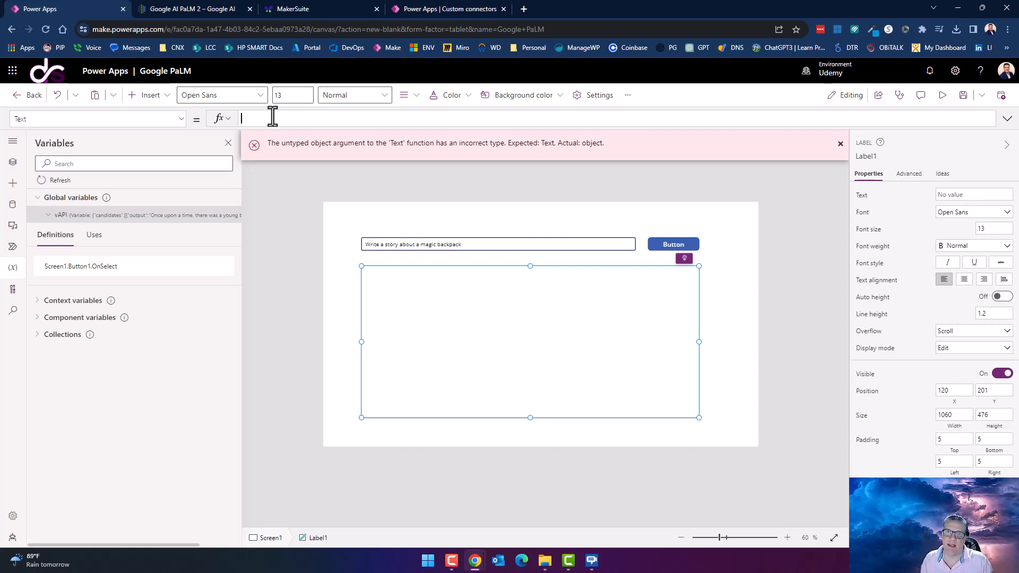
text(Fi)
key(BackSpace)
key(BackSpace)
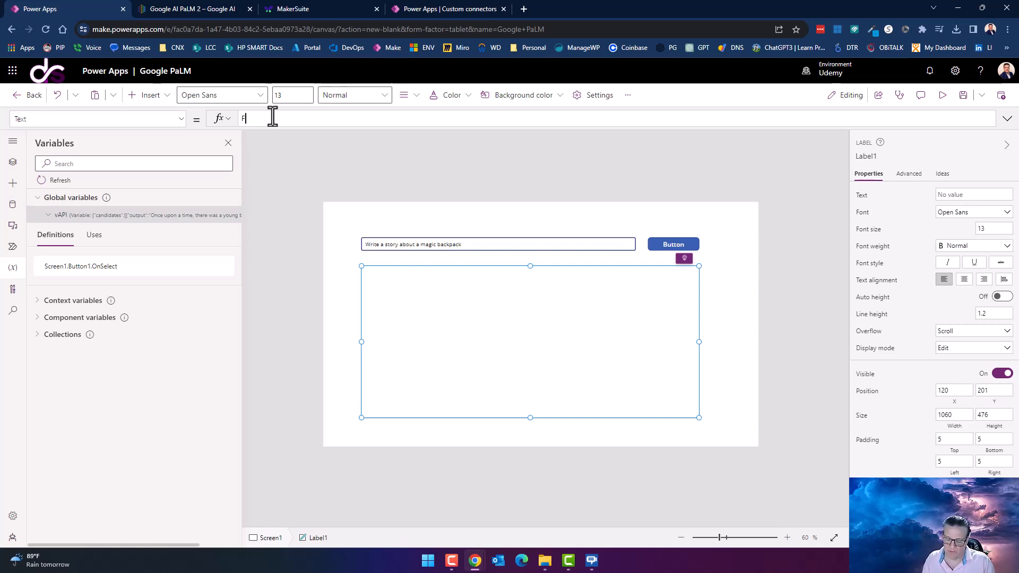
text(First(vAPI.candidates)
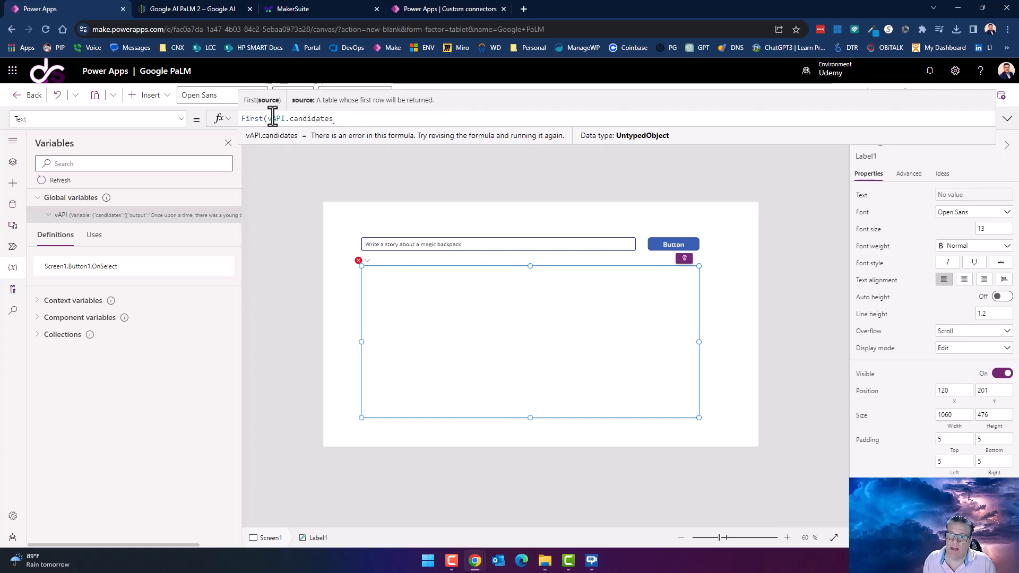
text())
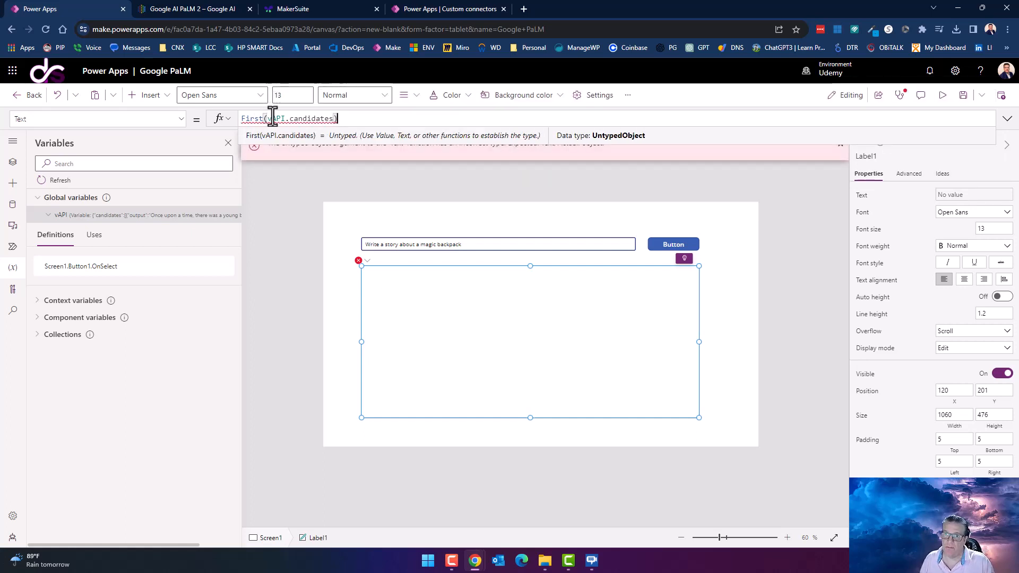
text(.)
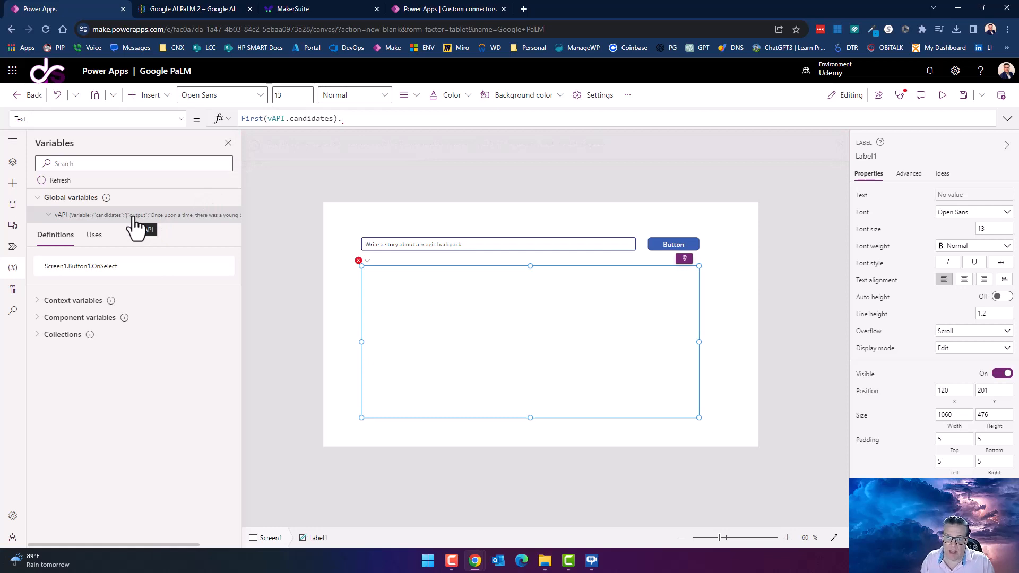
text(out)
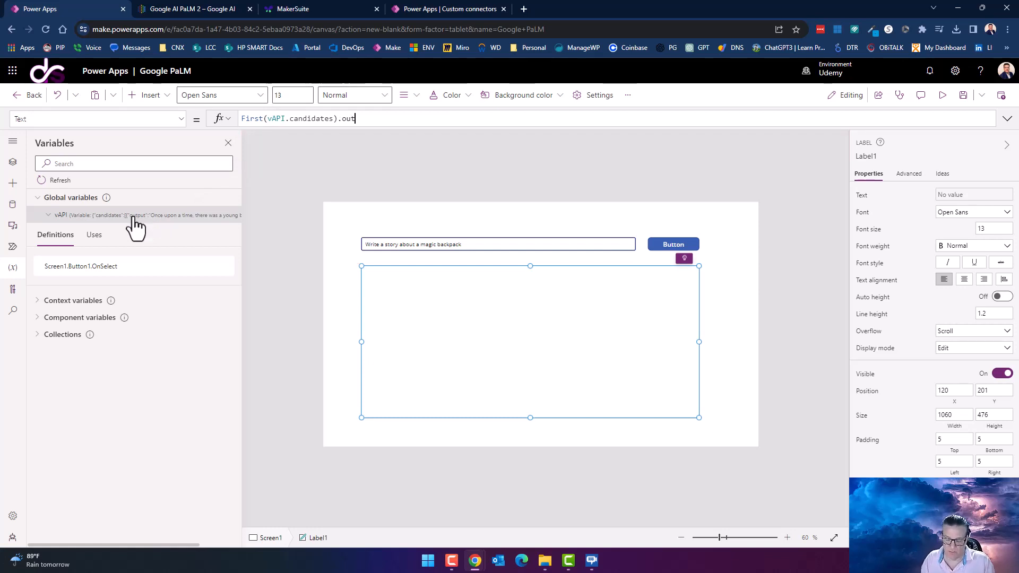
text(put)
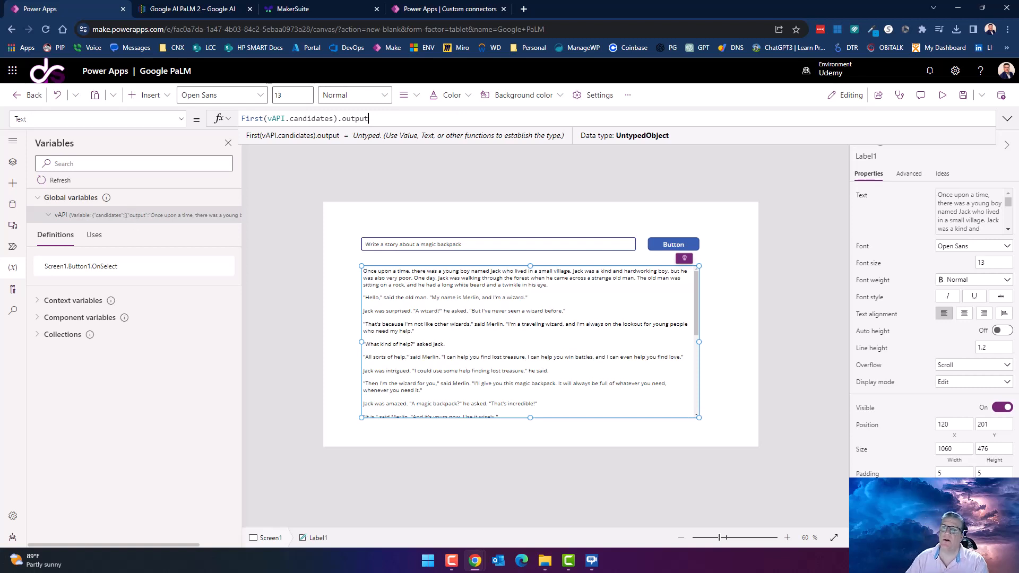
key(Left)
key(Left)
key(Left)
key(Left)
key(Left)
key(Left)
key(Left)
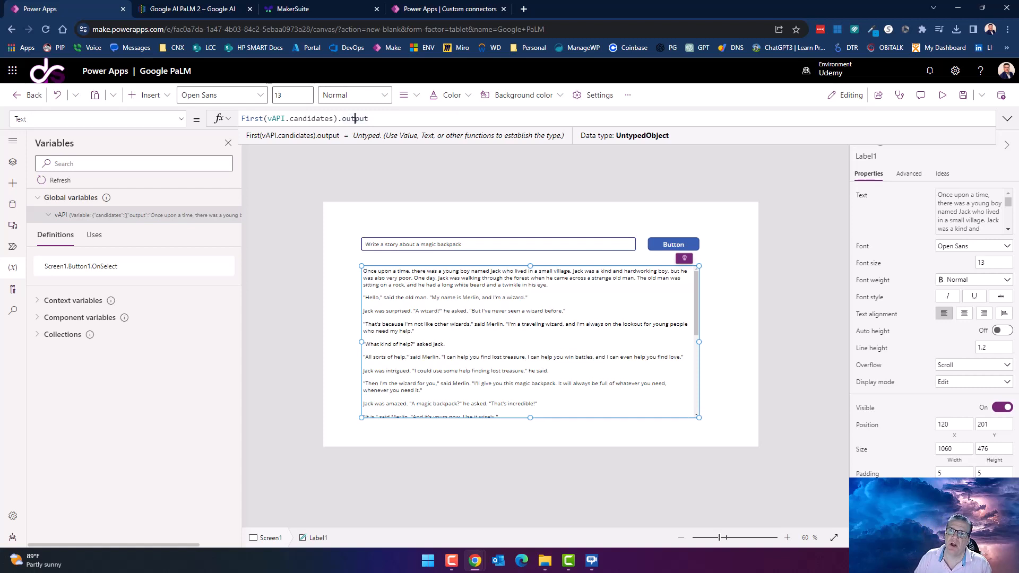
key(Left)
key(Left)
key(Left)
key(Left)
key(Left)
key(Left)
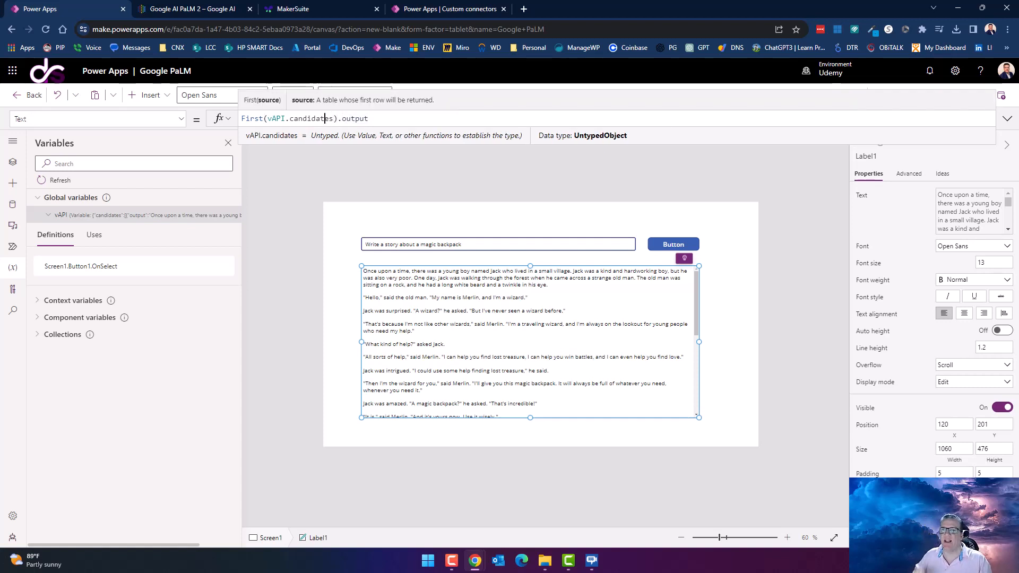
key(Left)
key(Left)
key(Left)
key(Left)
key(Left)
key(Left)
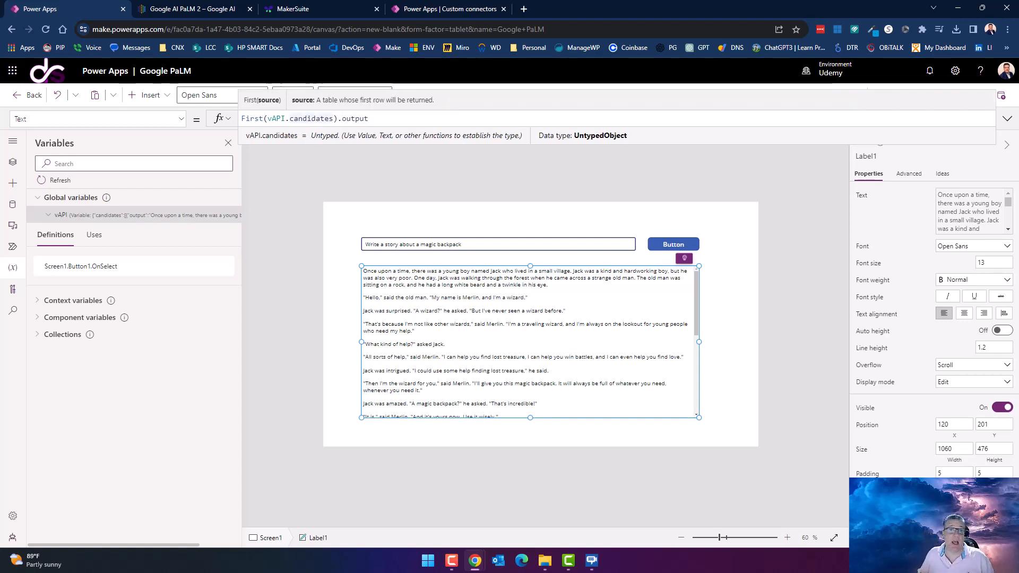